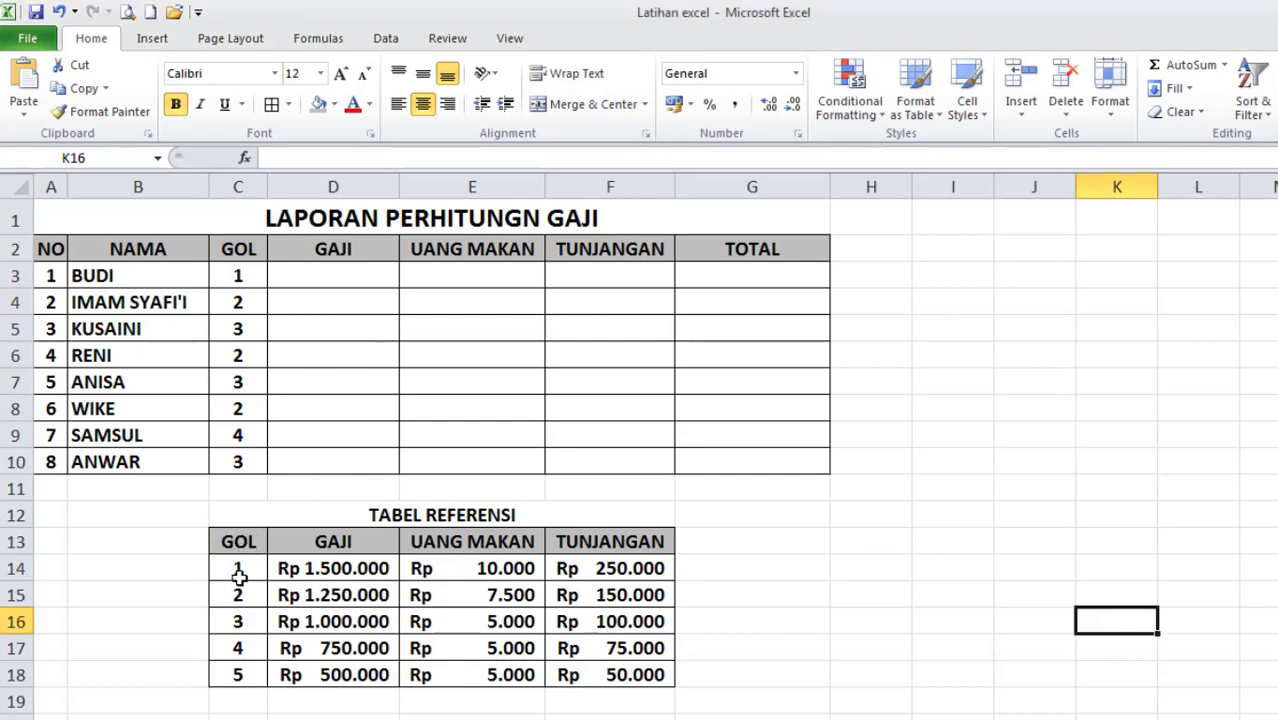
Step: Examine the GOL codes in cells C14 to C18 of the reference table
click(242, 566)
click(238, 593)
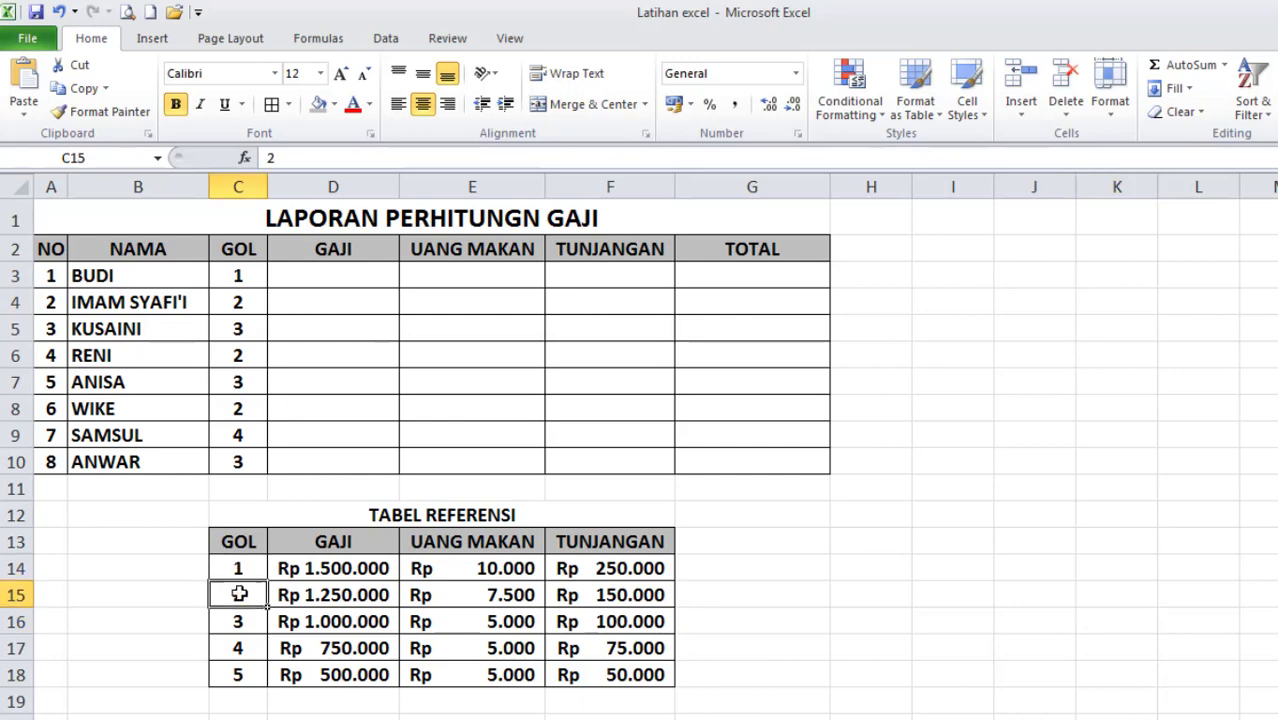
click(232, 623)
click(235, 647)
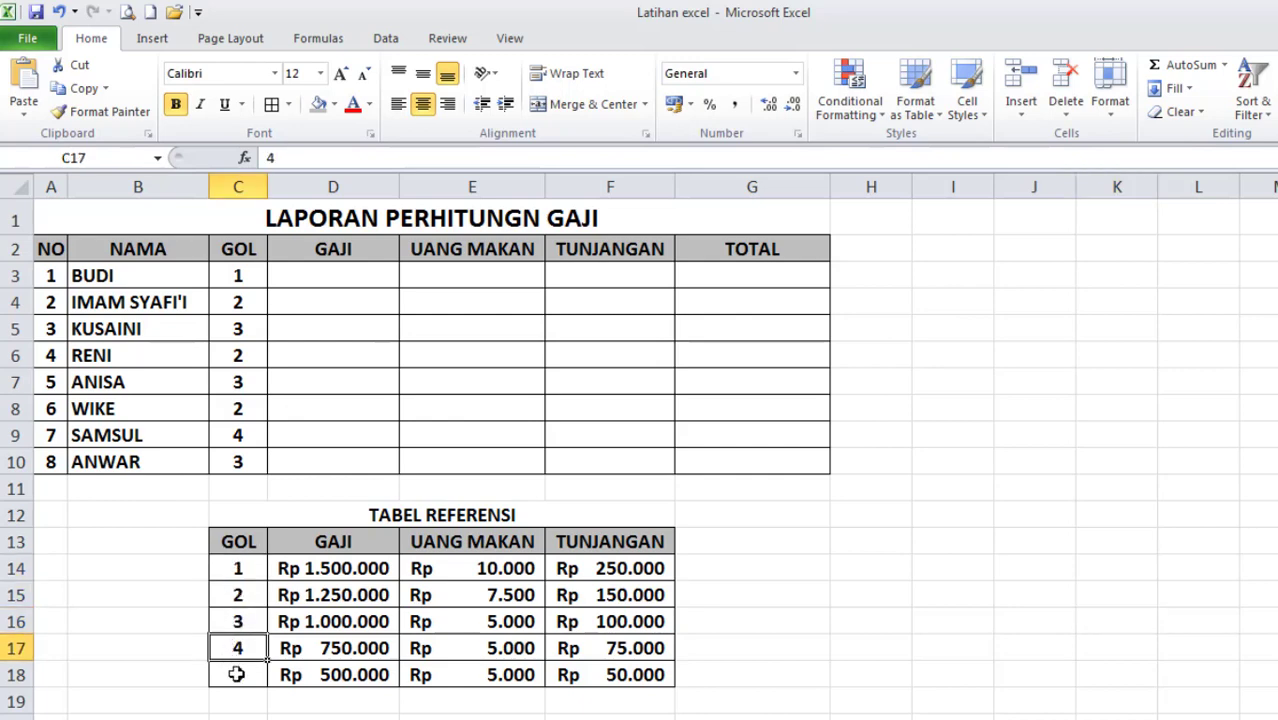
click(236, 674)
click(242, 569)
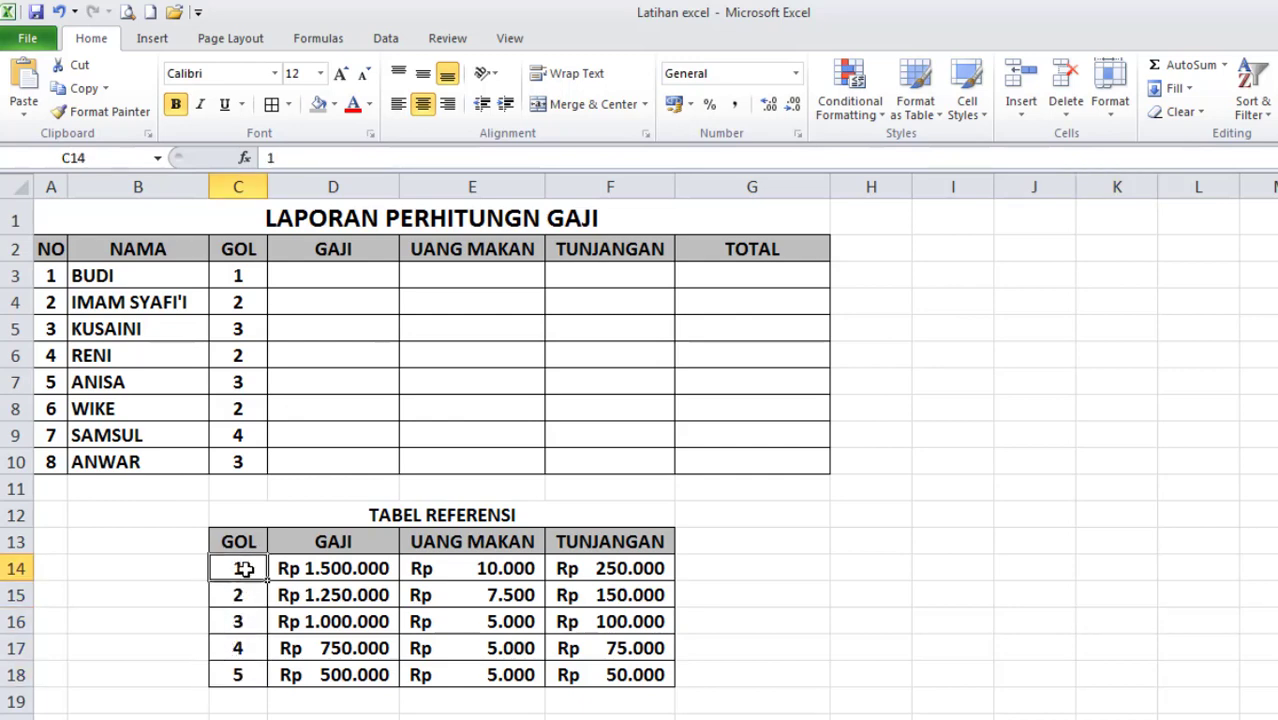
Step: Enter the formula =VLOOKUP(C3;C13:F18;2;FALSE) in cell D3 to look up the first employee's salary
click(297, 279)
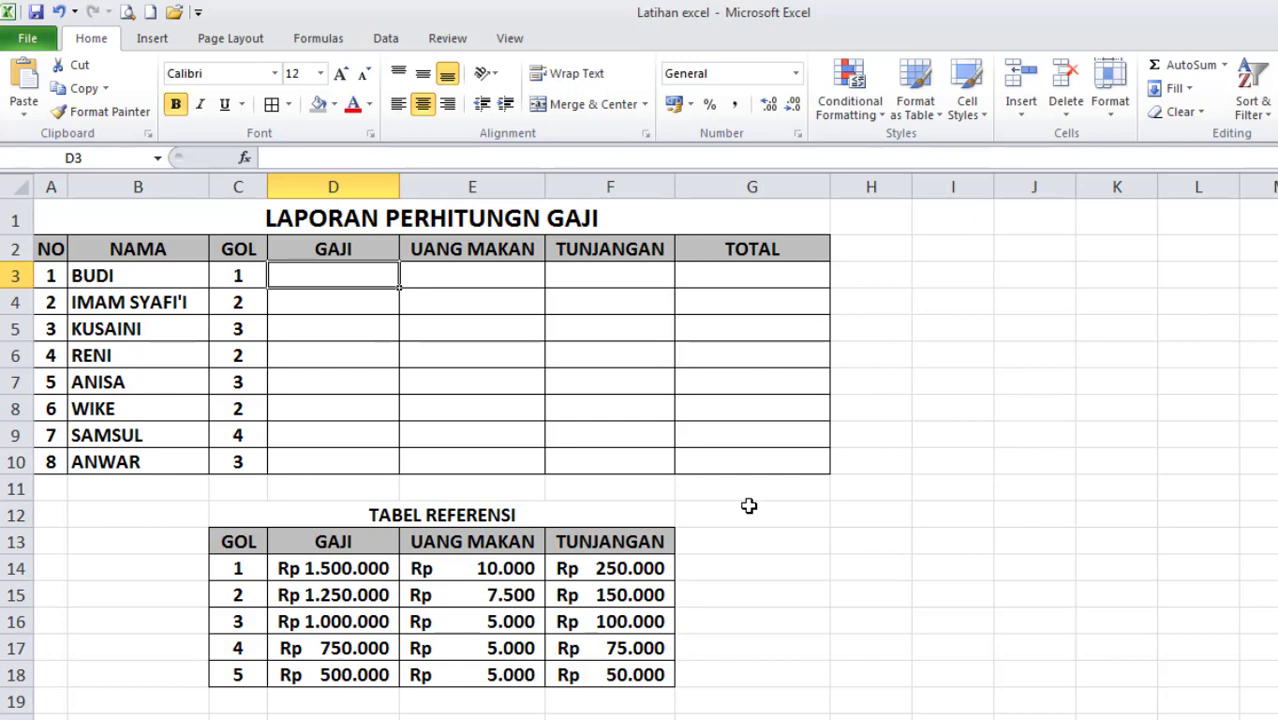
text(=)
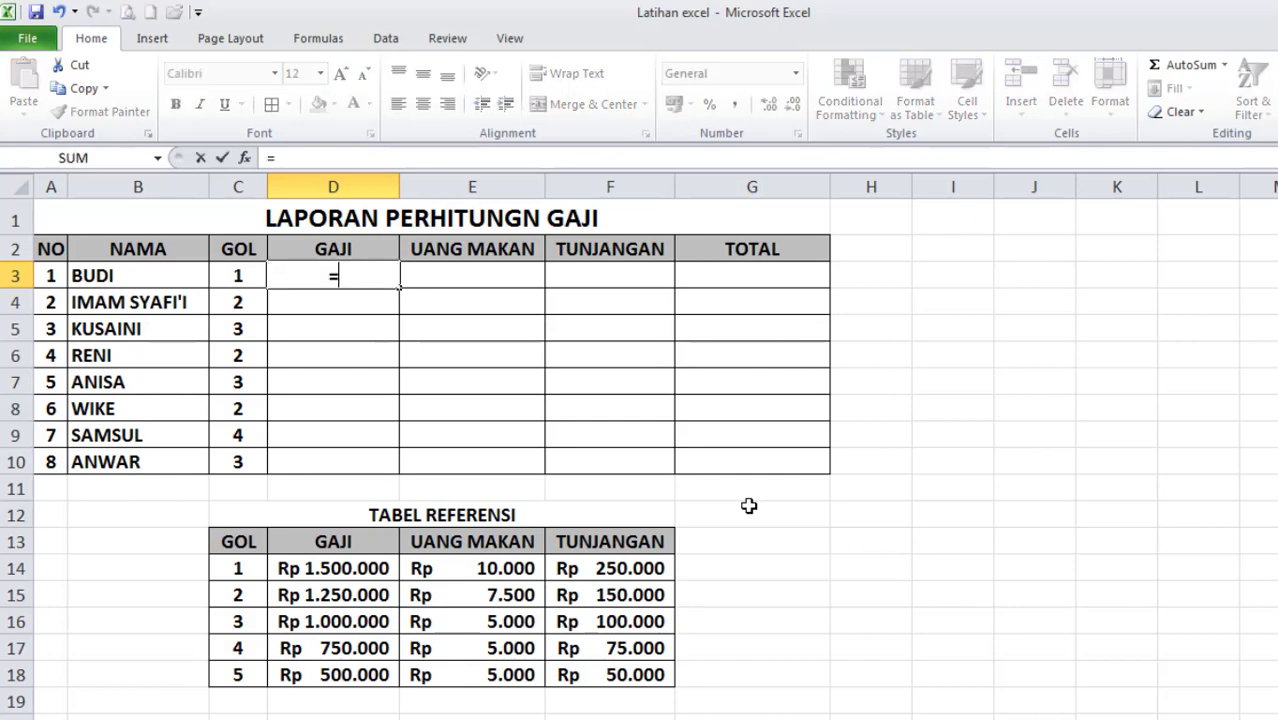
text(VL)
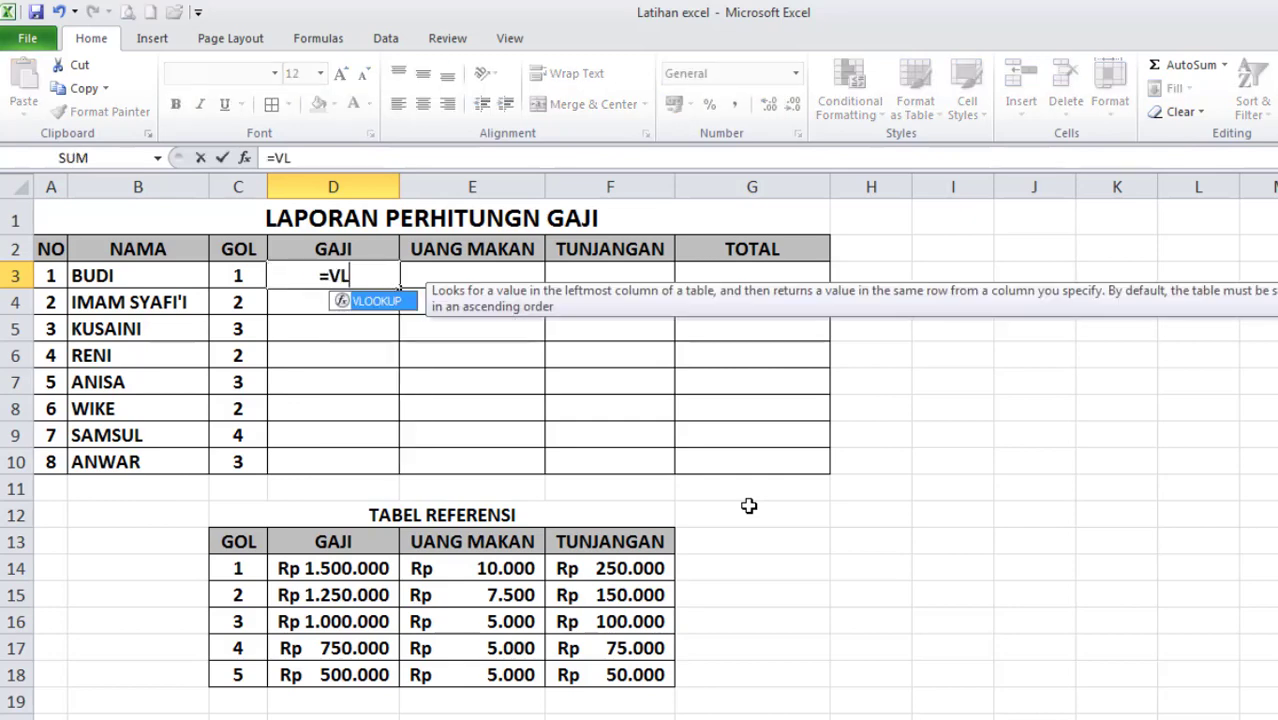
text(OOKUP)
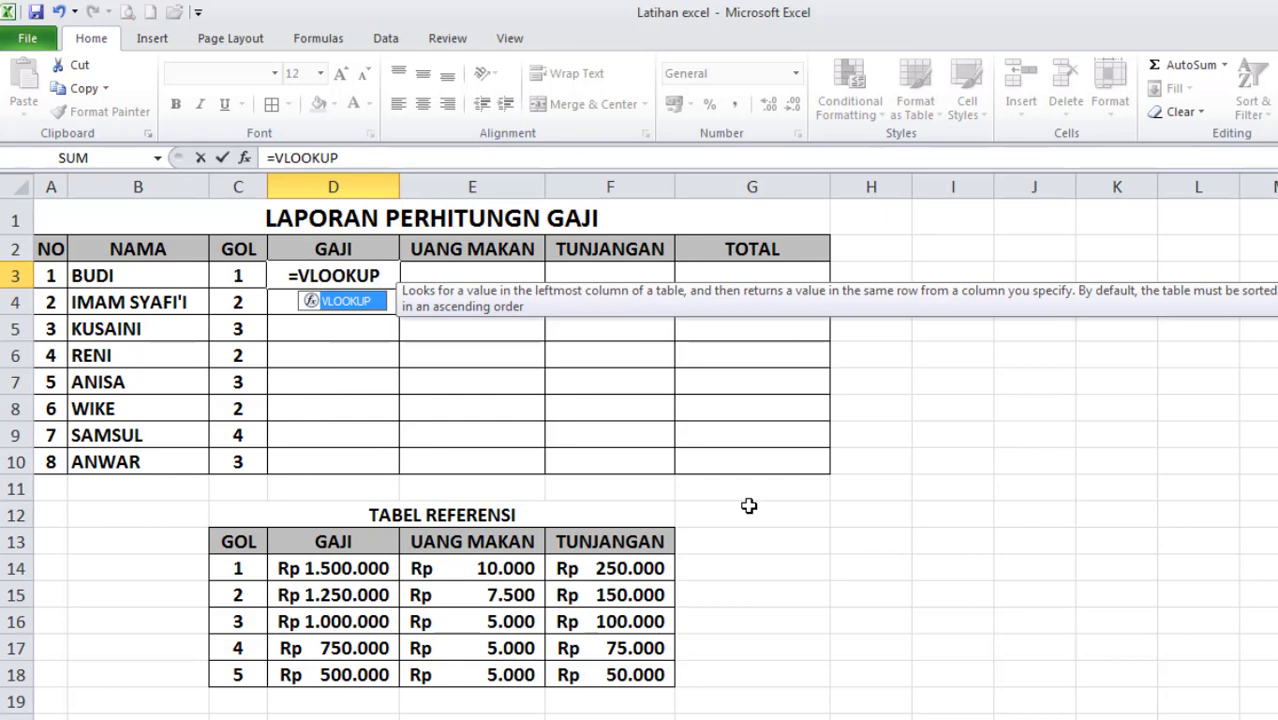
text(()
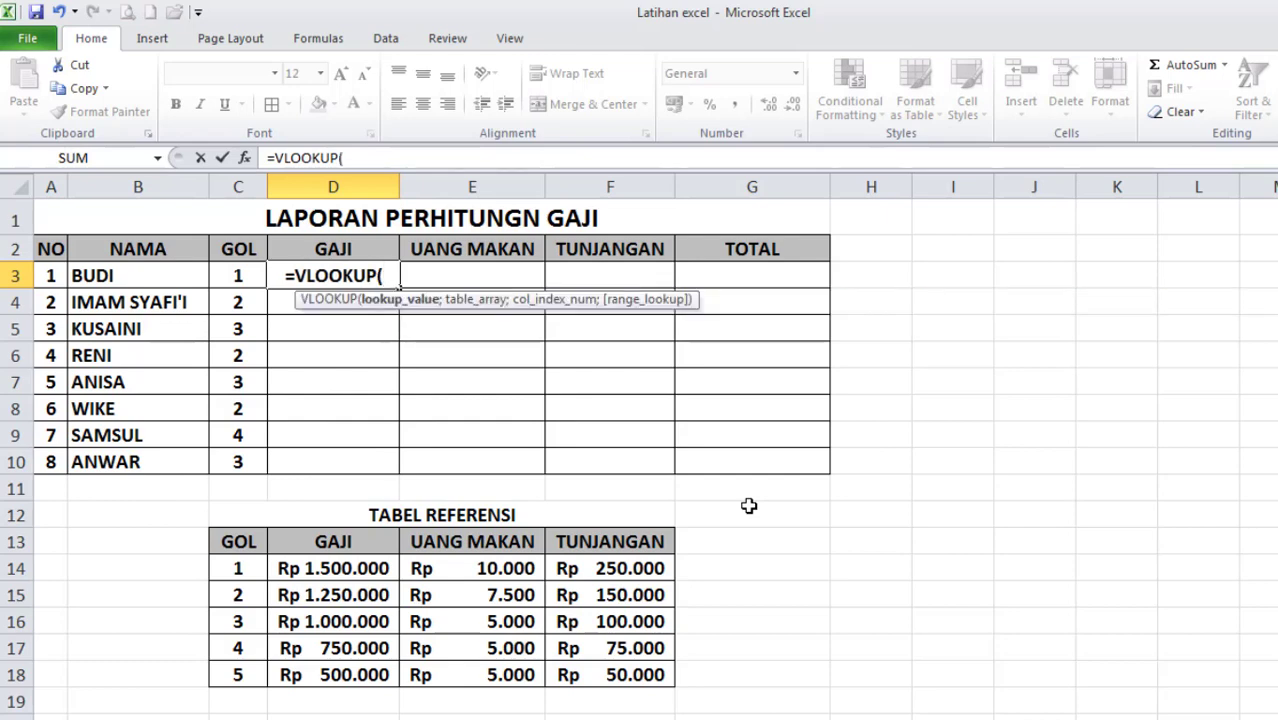
click(238, 279)
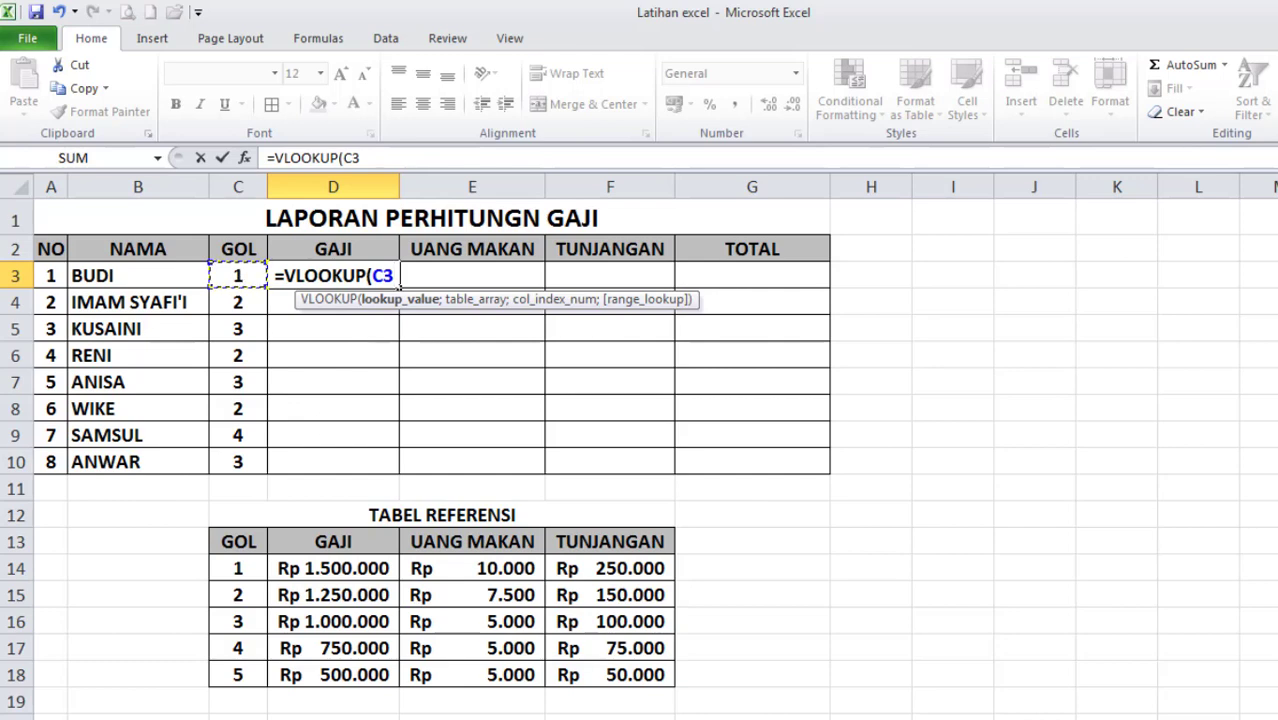
text(;)
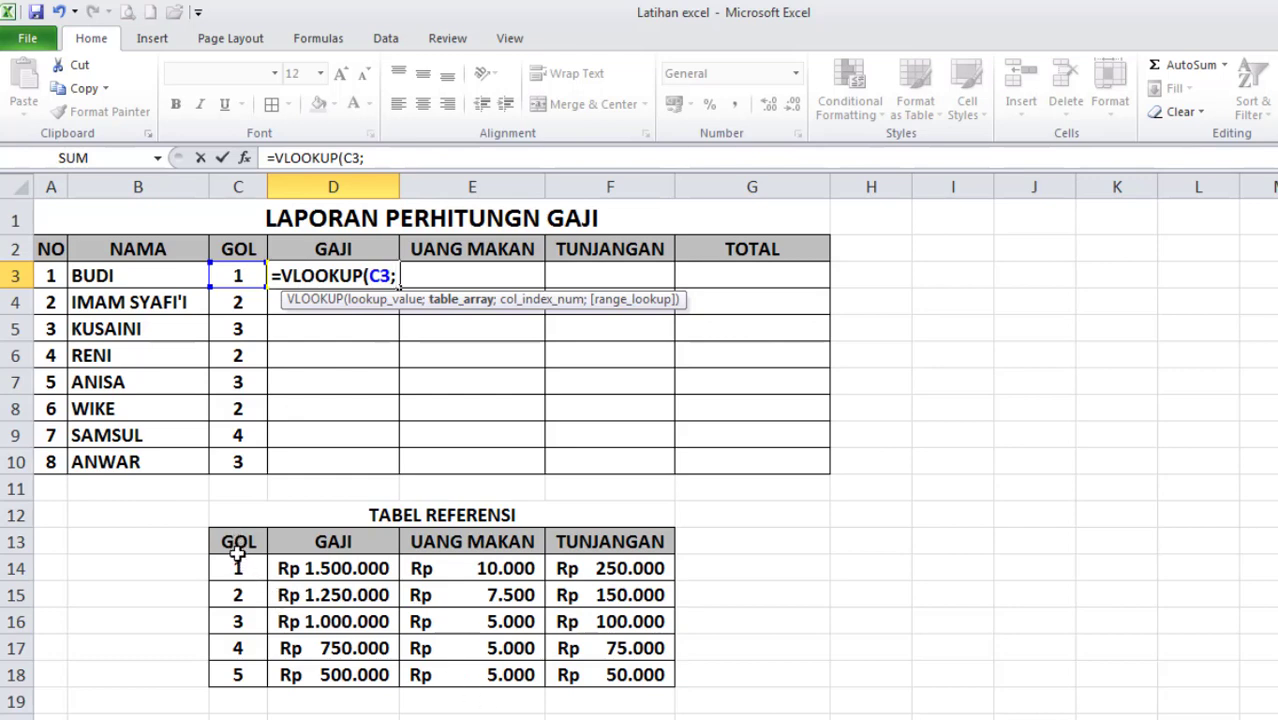
drag(237, 545, 655, 674)
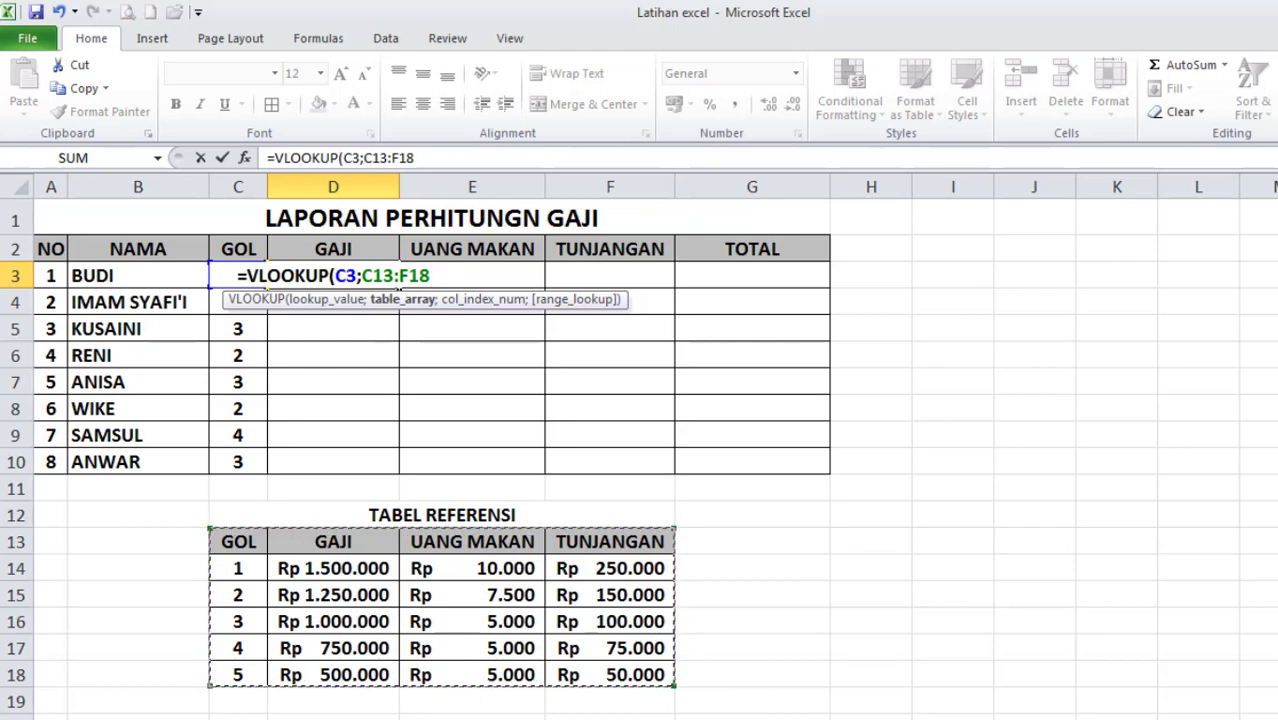
text(;)
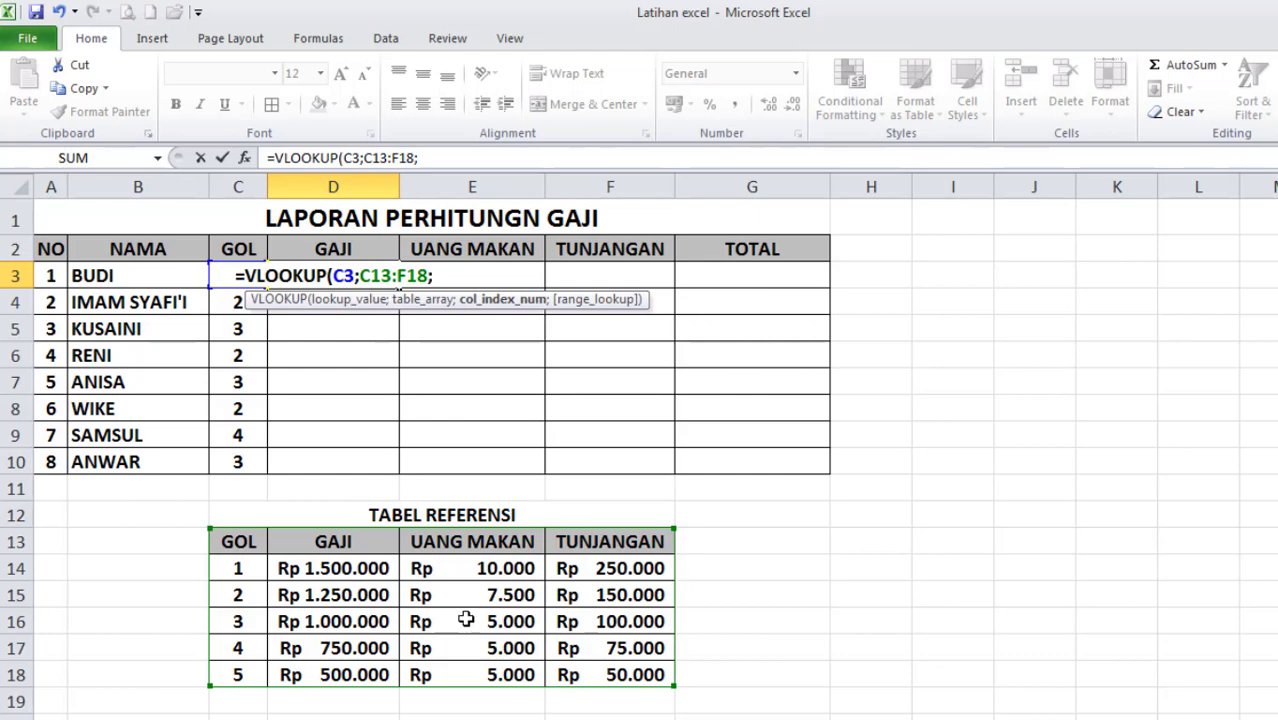
text(2;)
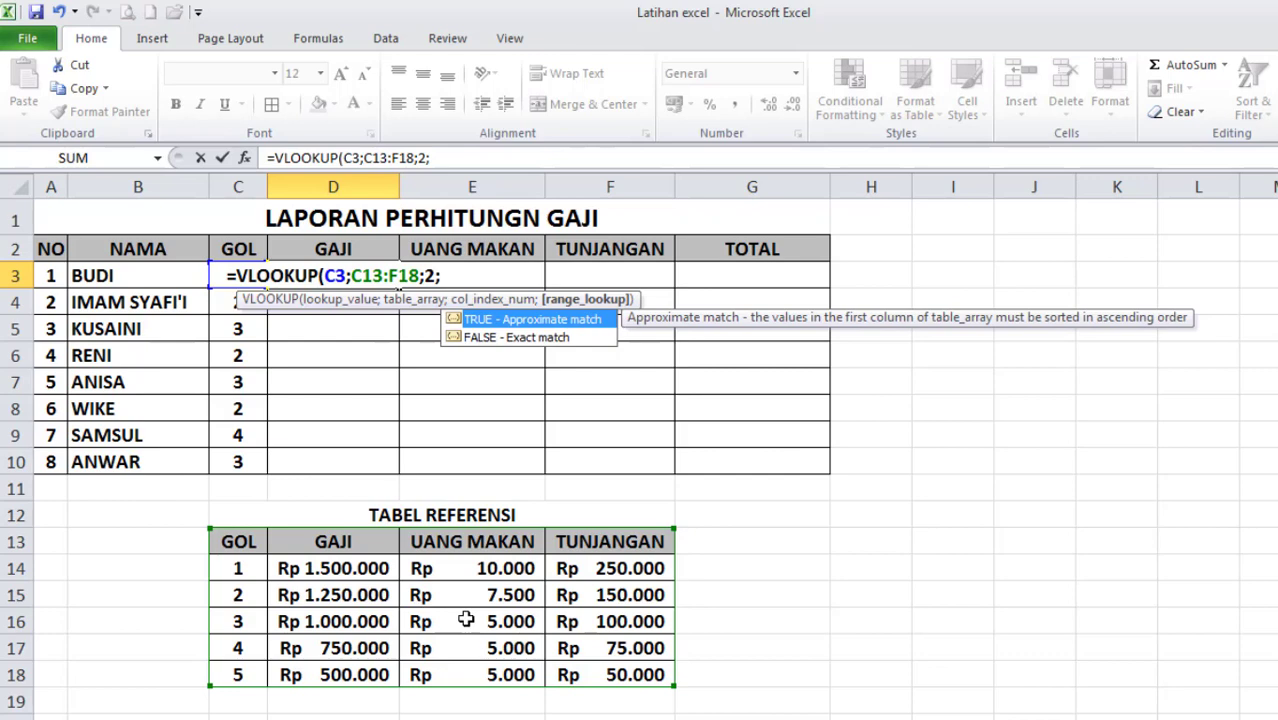
text(FALSE)
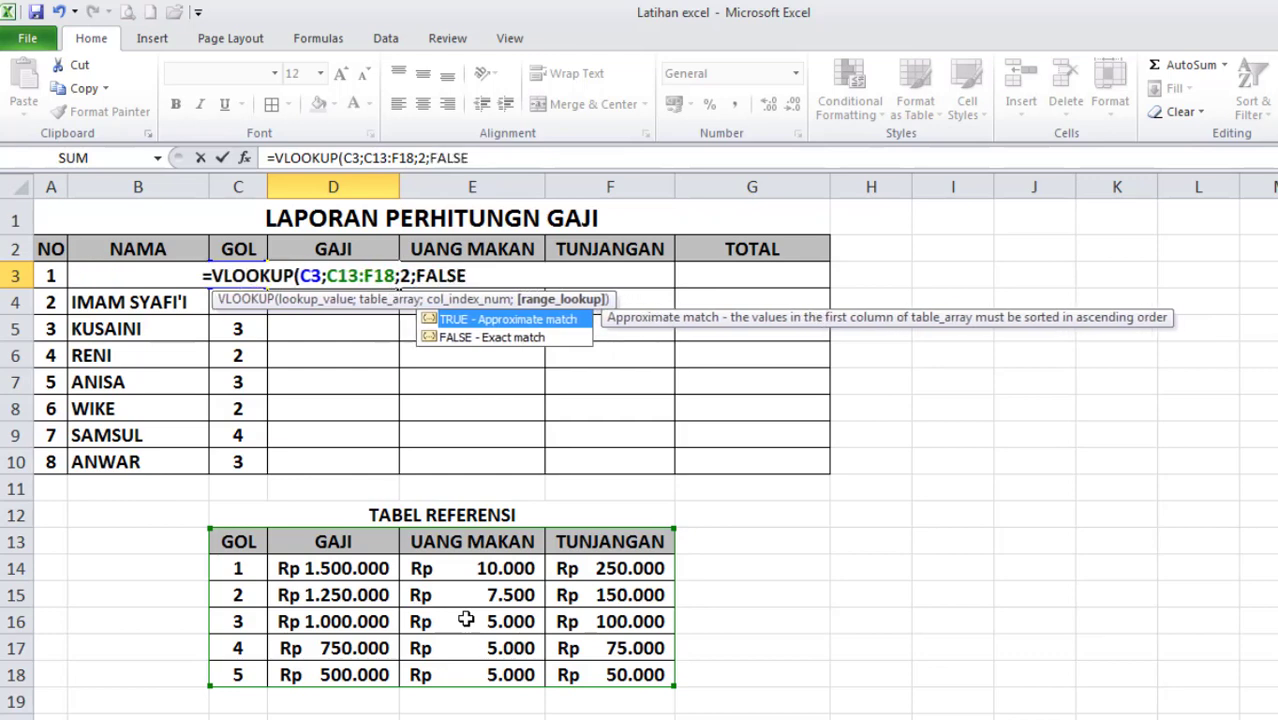
text())
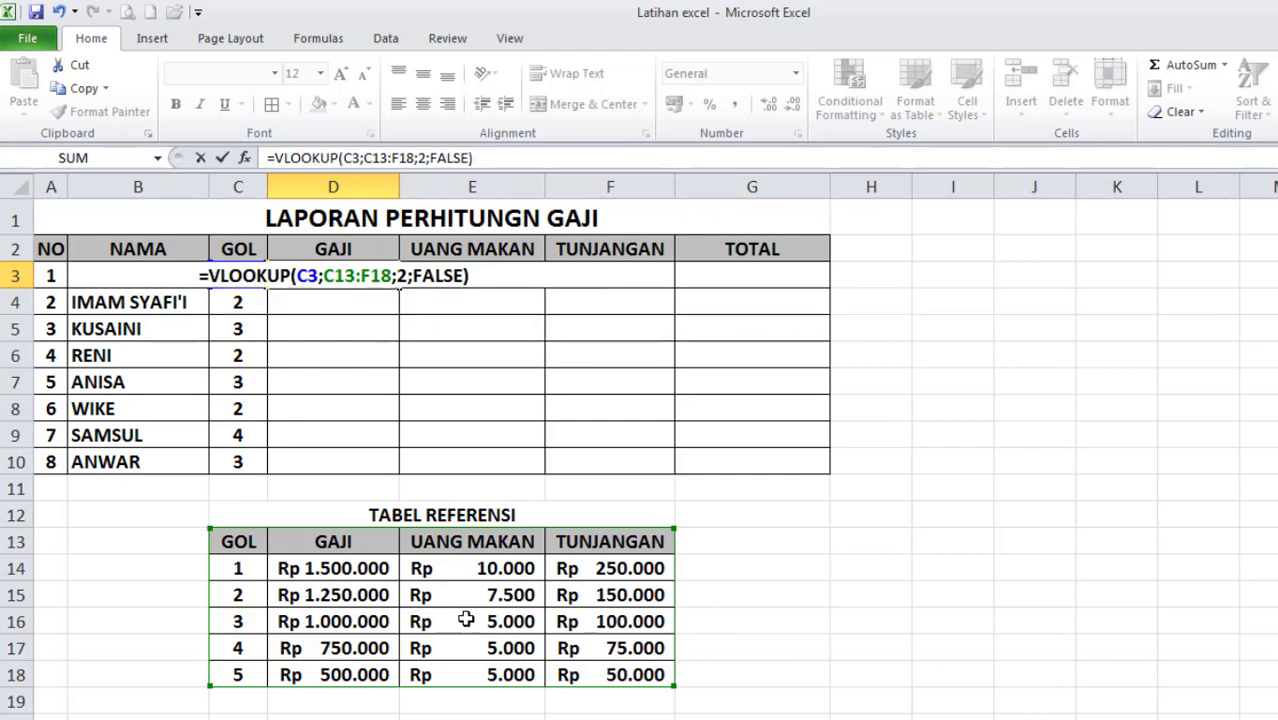
key(Return)
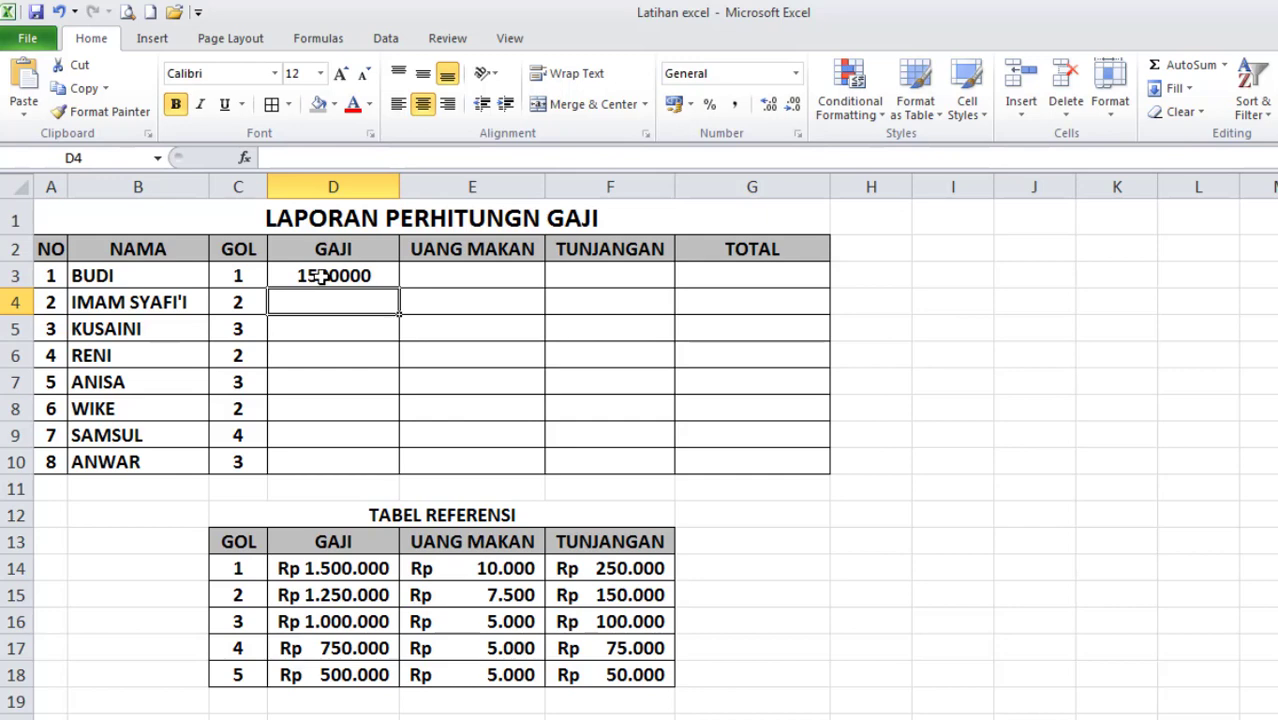
Step: Apply the Accounting number format to the range D3:G10
drag(318, 277, 548, 440)
drag(678, 463, 733, 461)
click(796, 74)
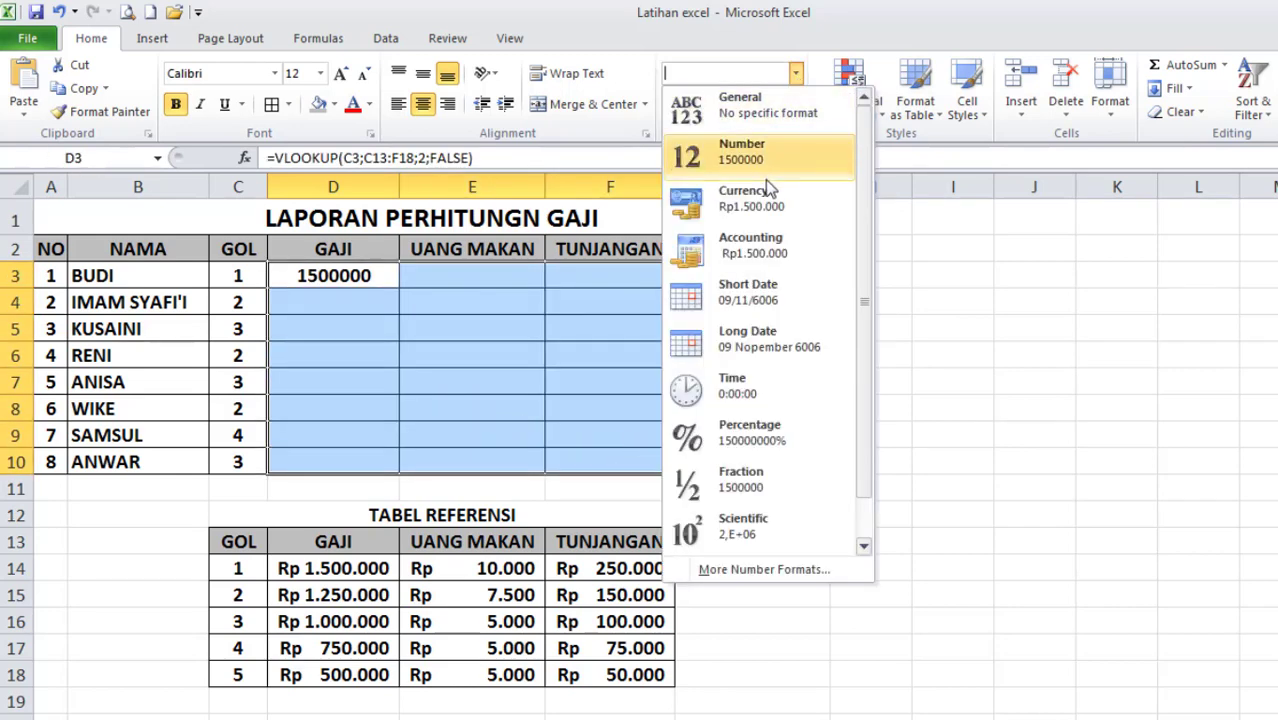
click(764, 245)
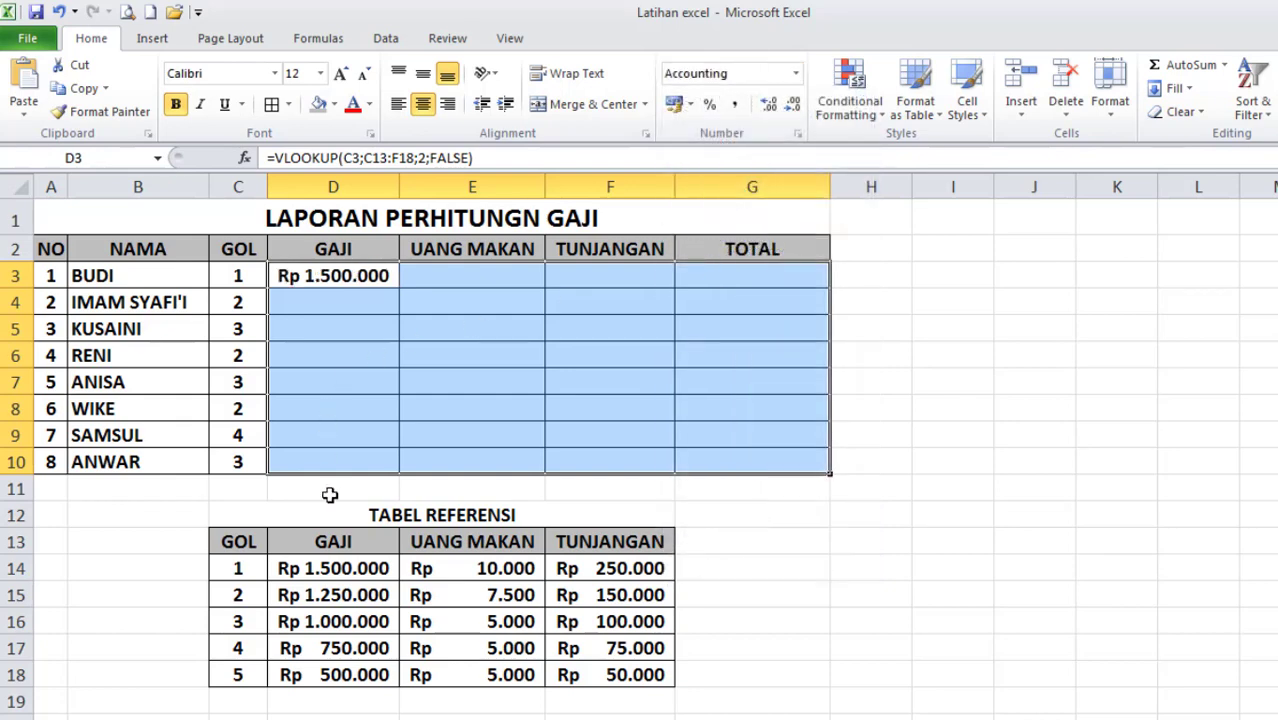
Step: Try to fill the D3 formula with its relative table range down to D10, and compare the formulas in D3 and D4
click(358, 287)
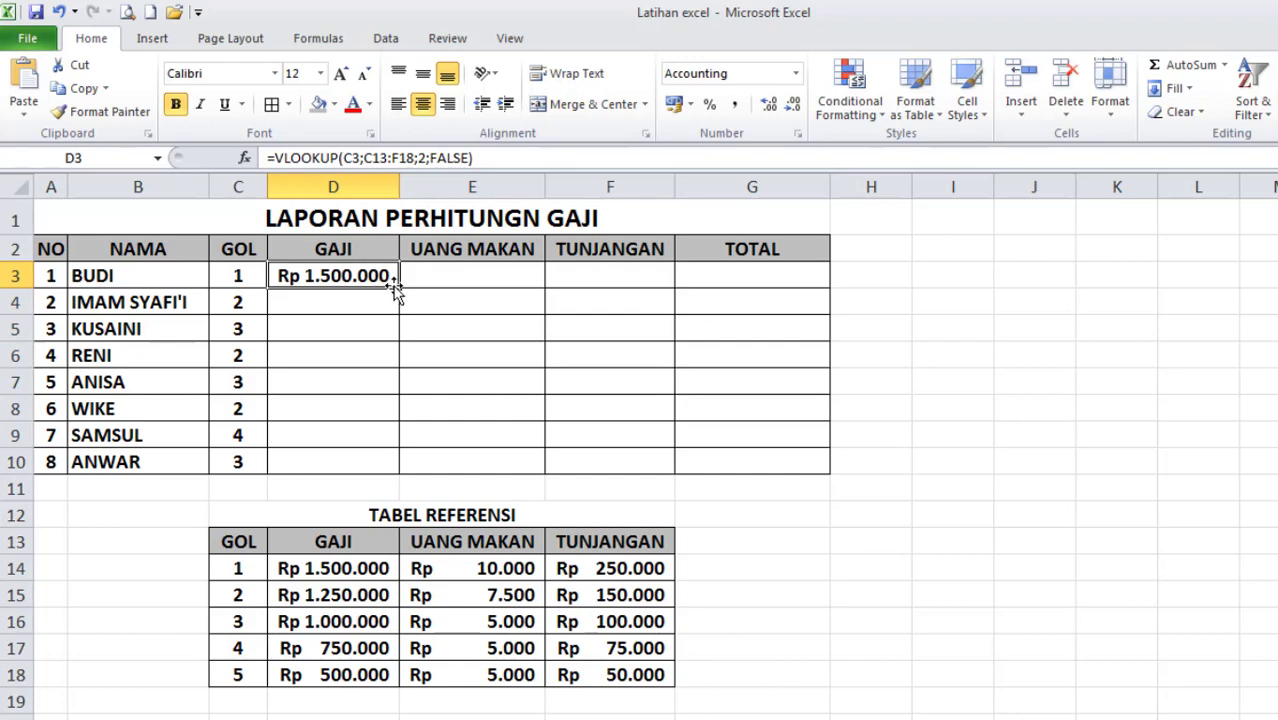
drag(398, 288, 393, 469)
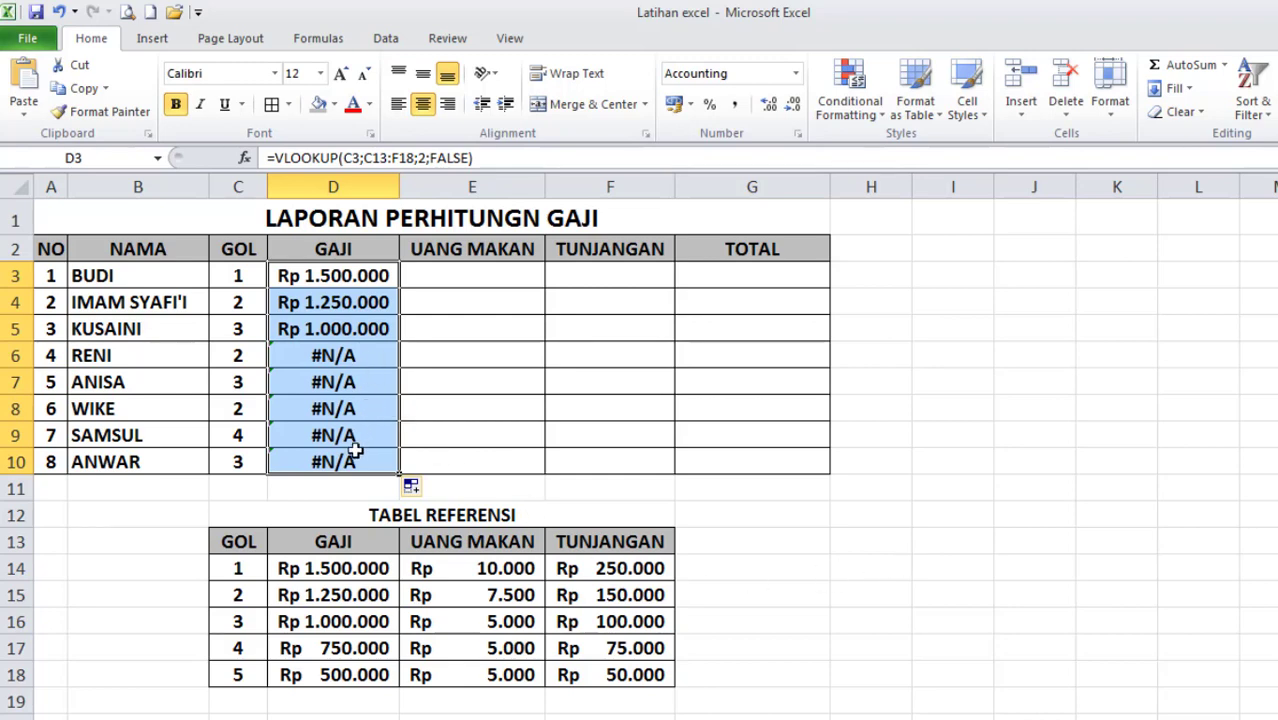
click(340, 285)
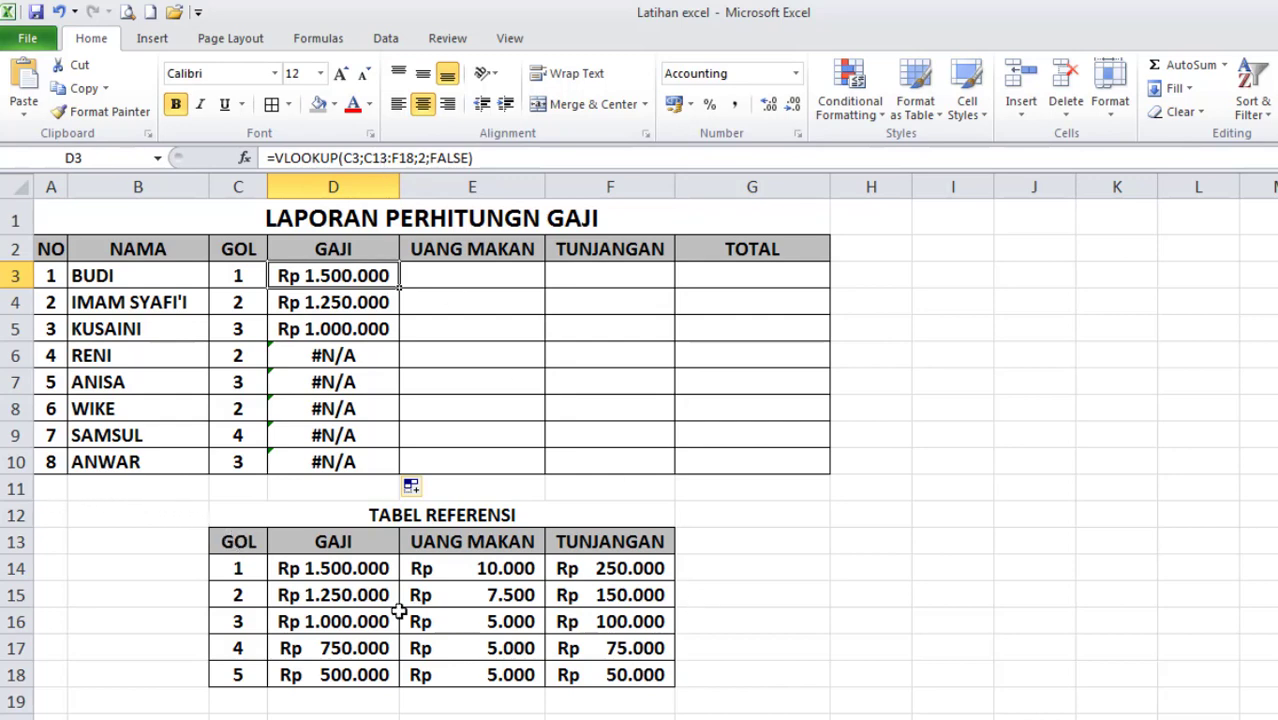
click(365, 300)
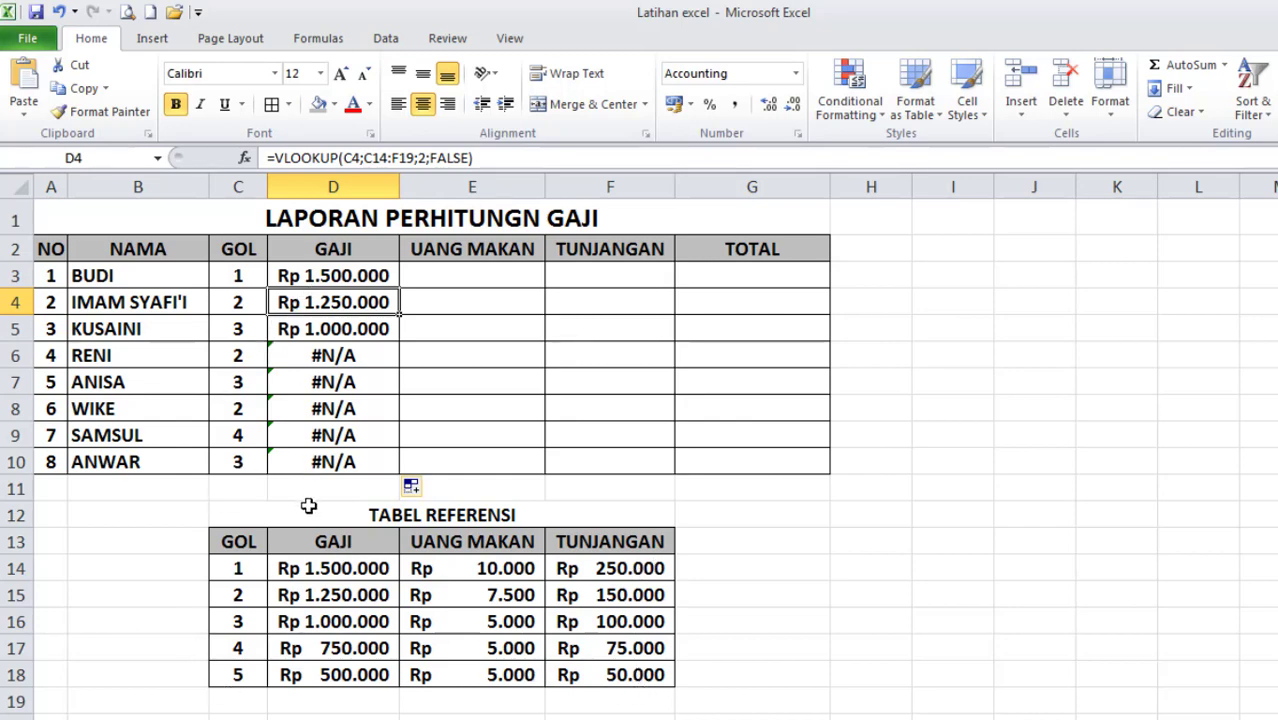
Step: Make the lookup table range in D3's formula absolute as $C$13:$F$18 and fill the formula down to D10
click(316, 278)
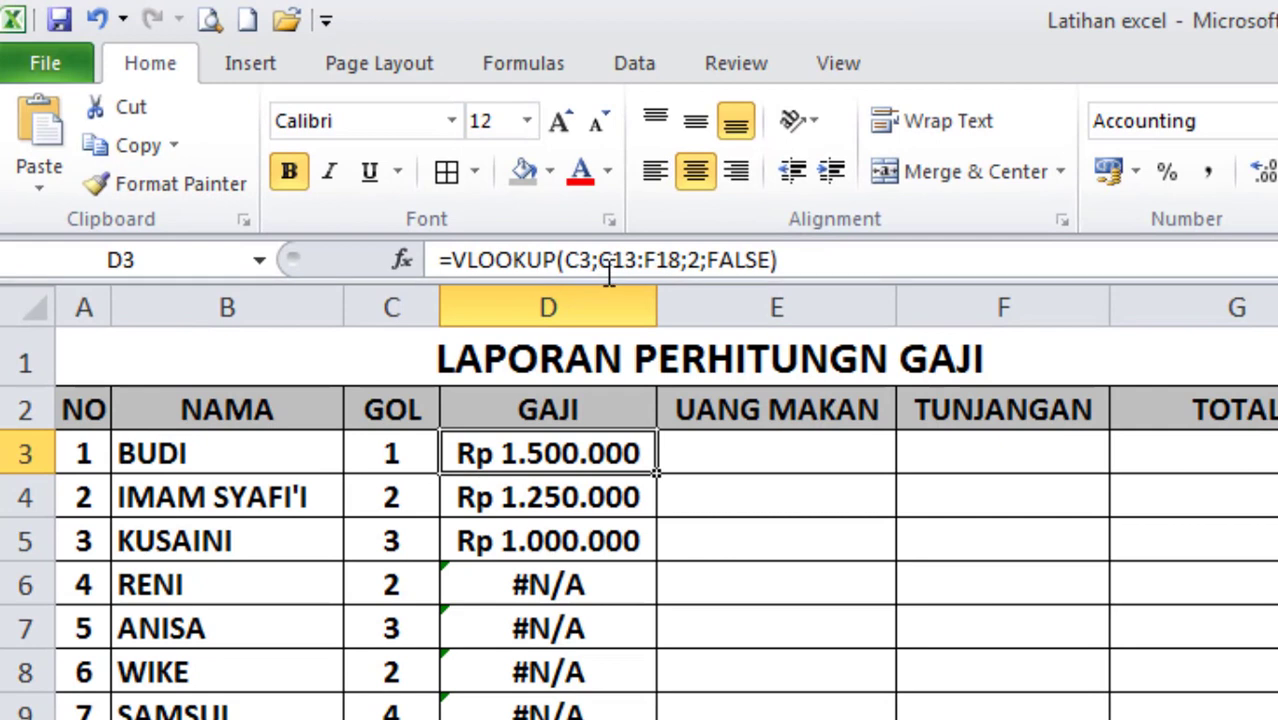
click(600, 262)
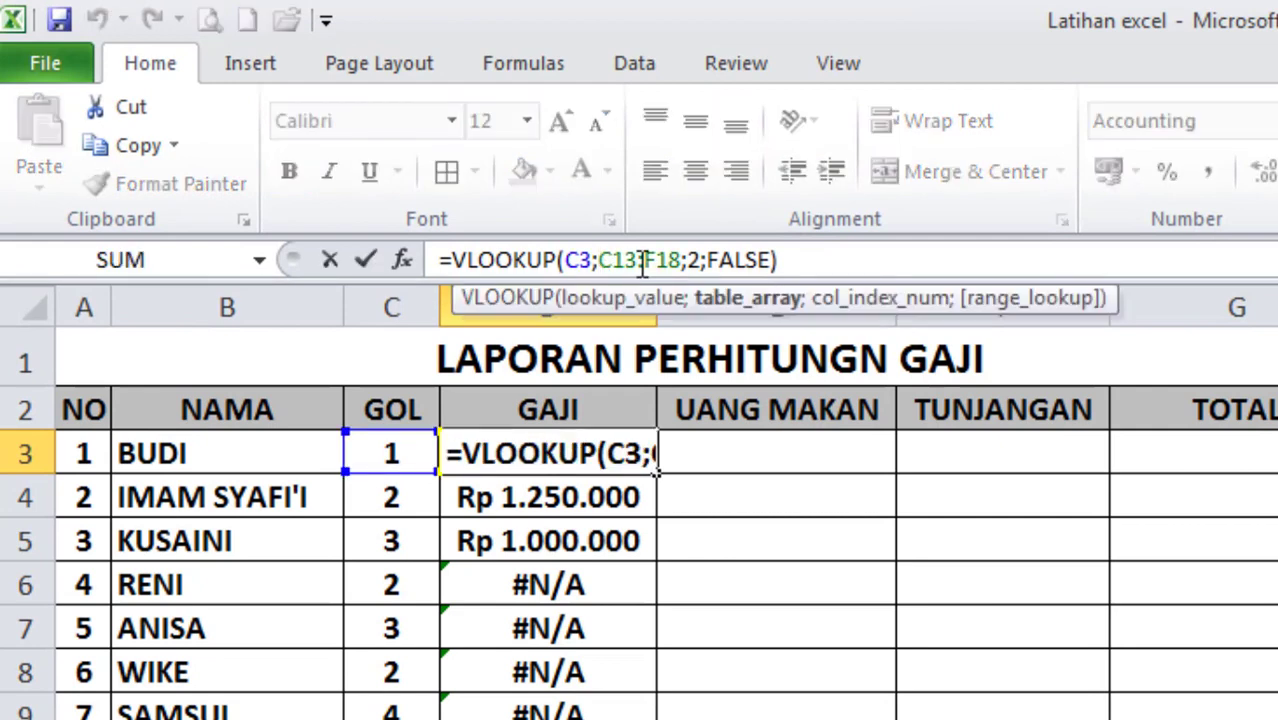
text($)
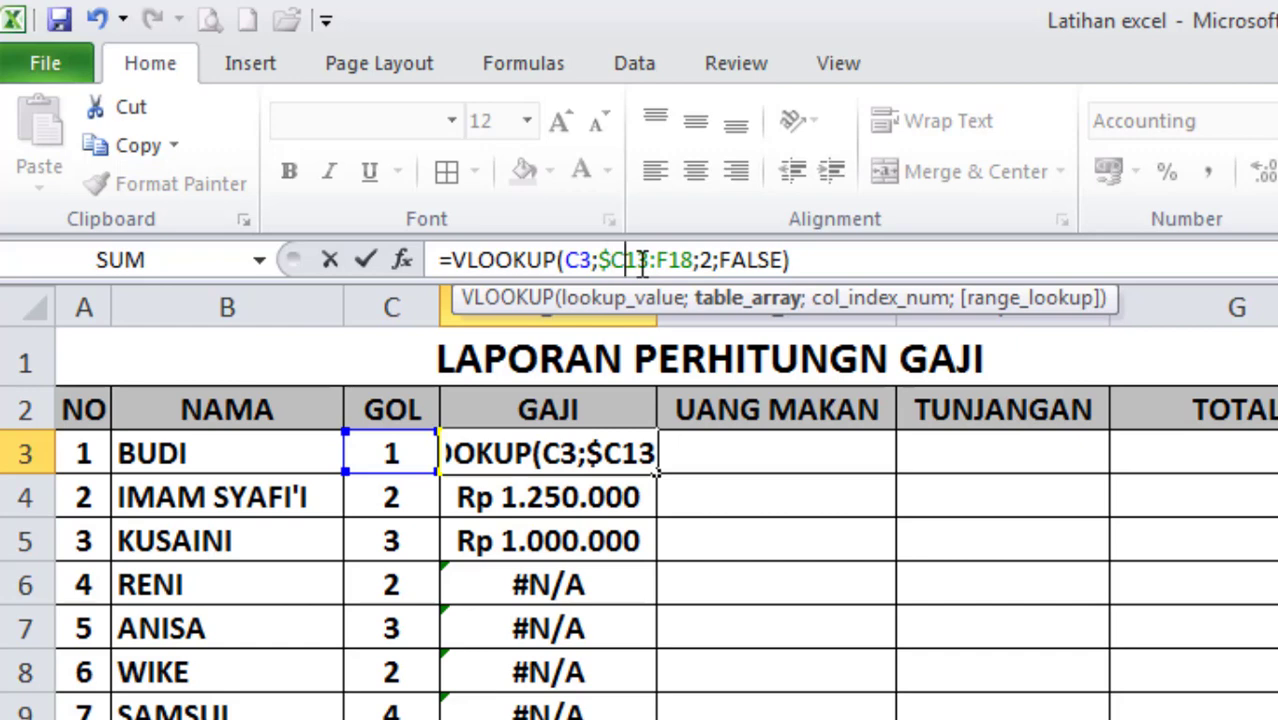
click(640, 262)
text($)
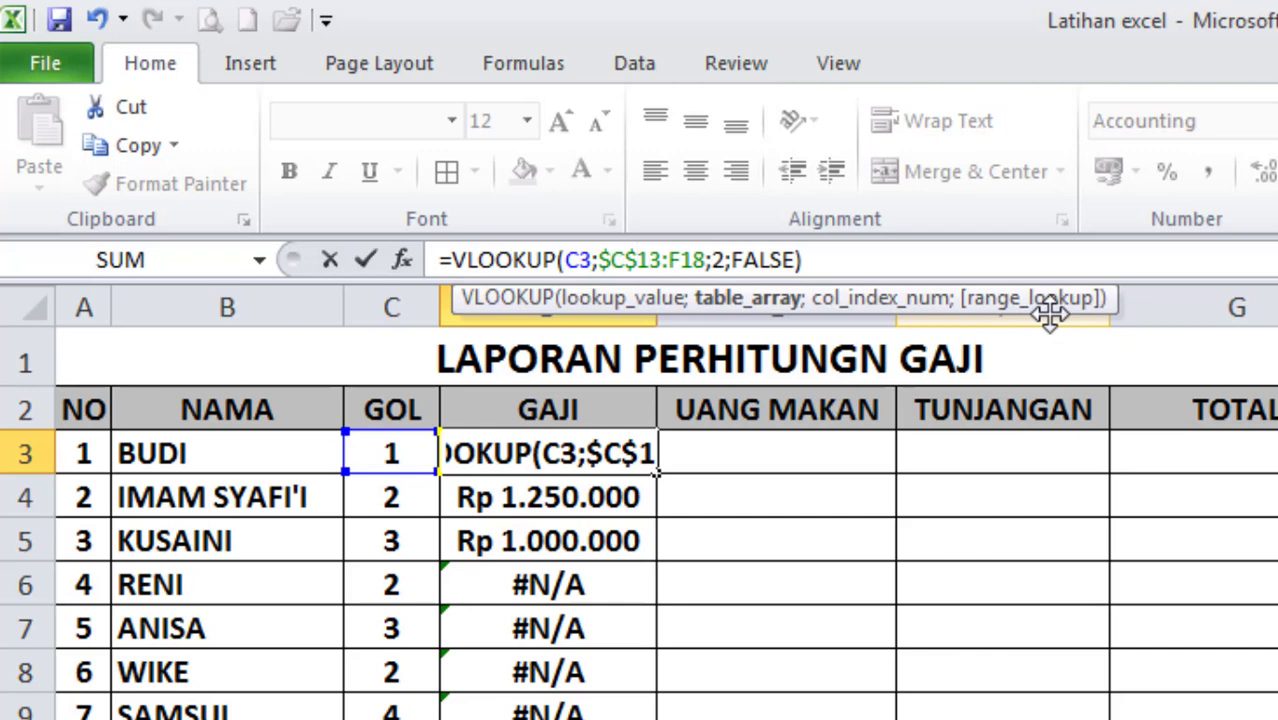
key(Right)
key(Right)
key(Right)
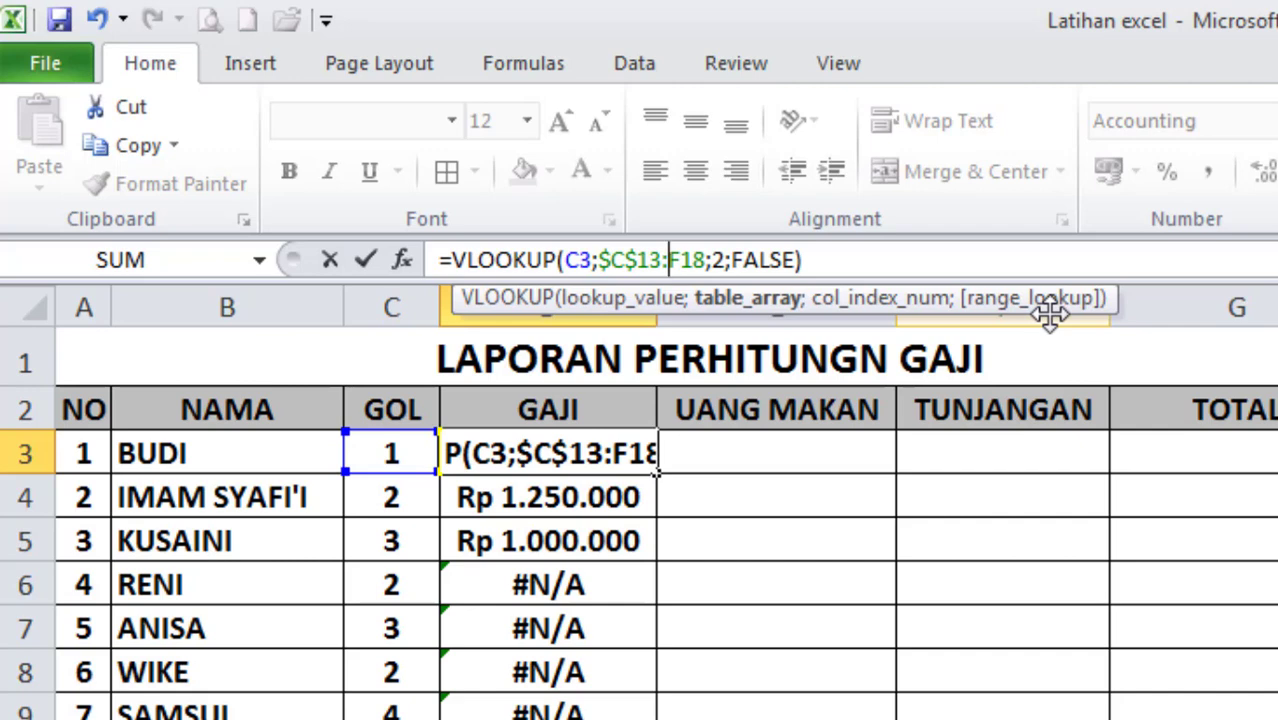
text(#)
key(BackSpace)
text($)
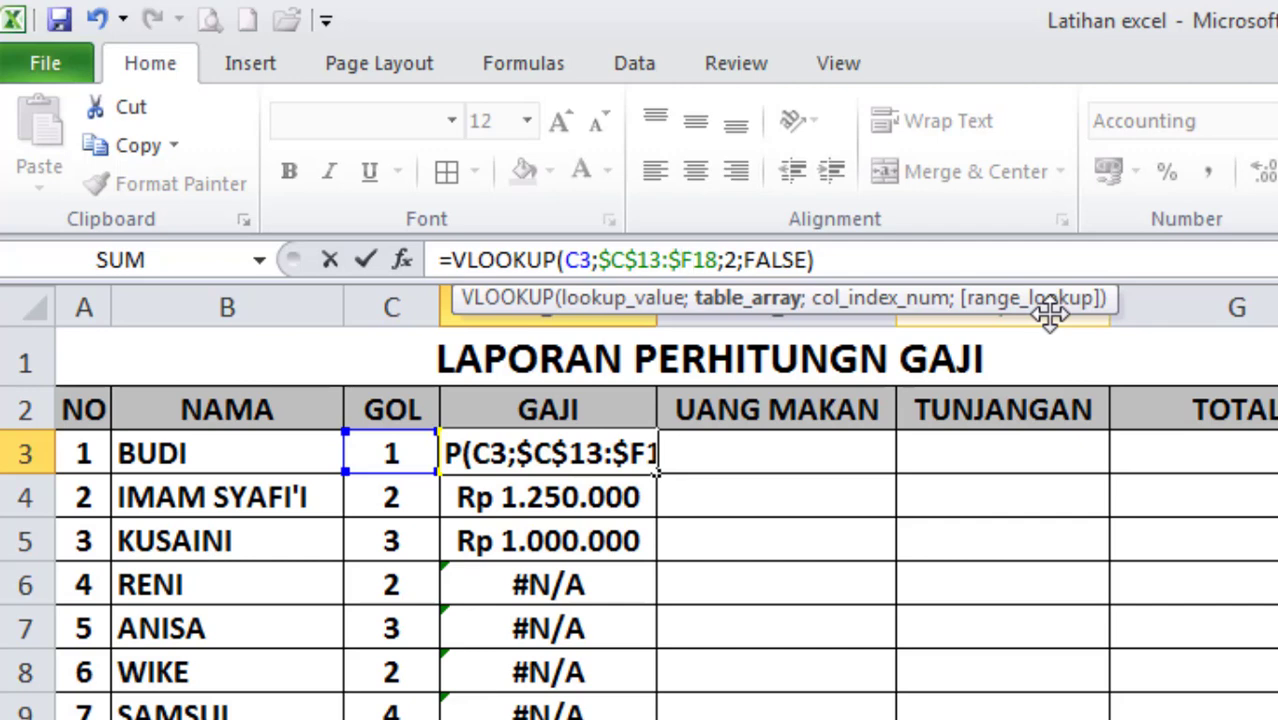
text($)
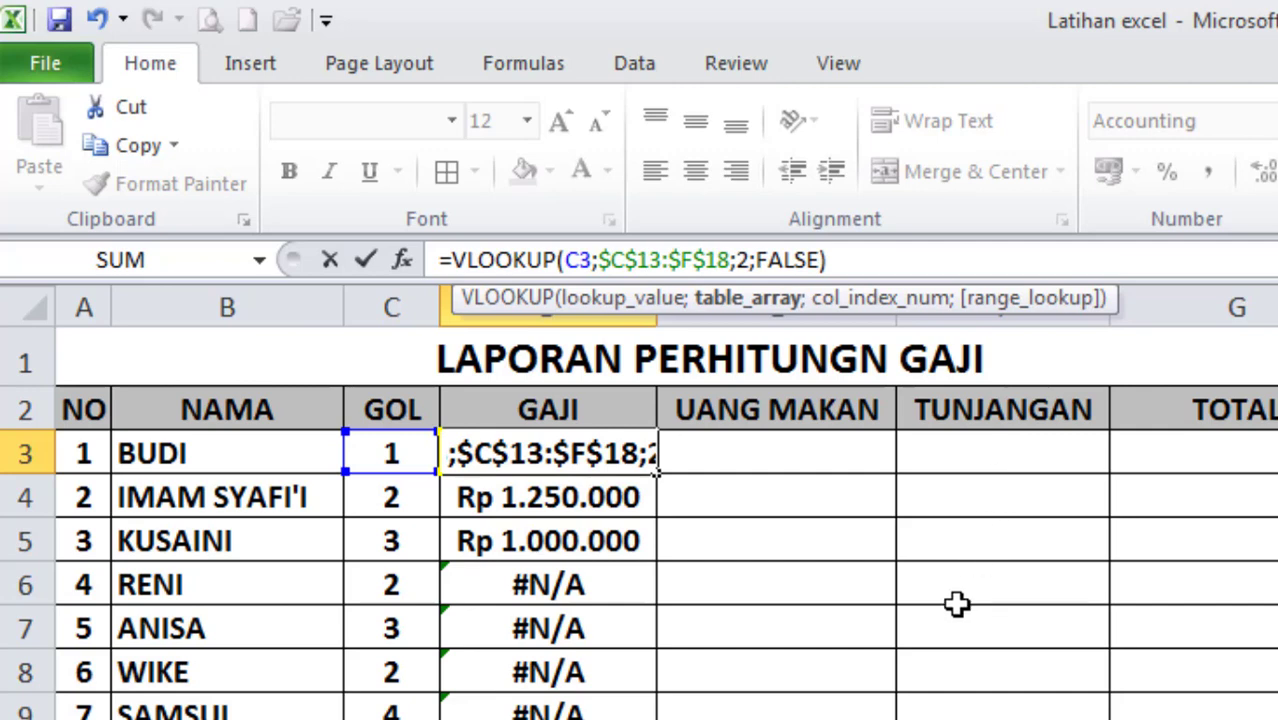
key(Return)
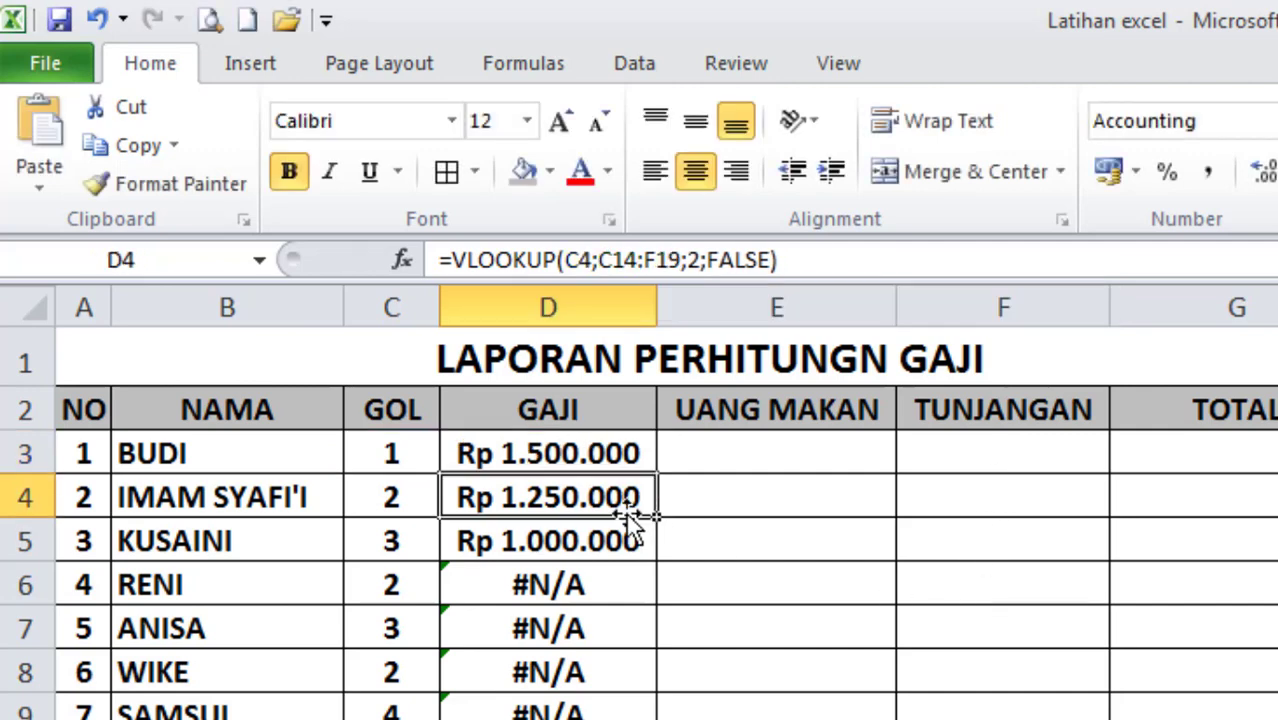
click(579, 456)
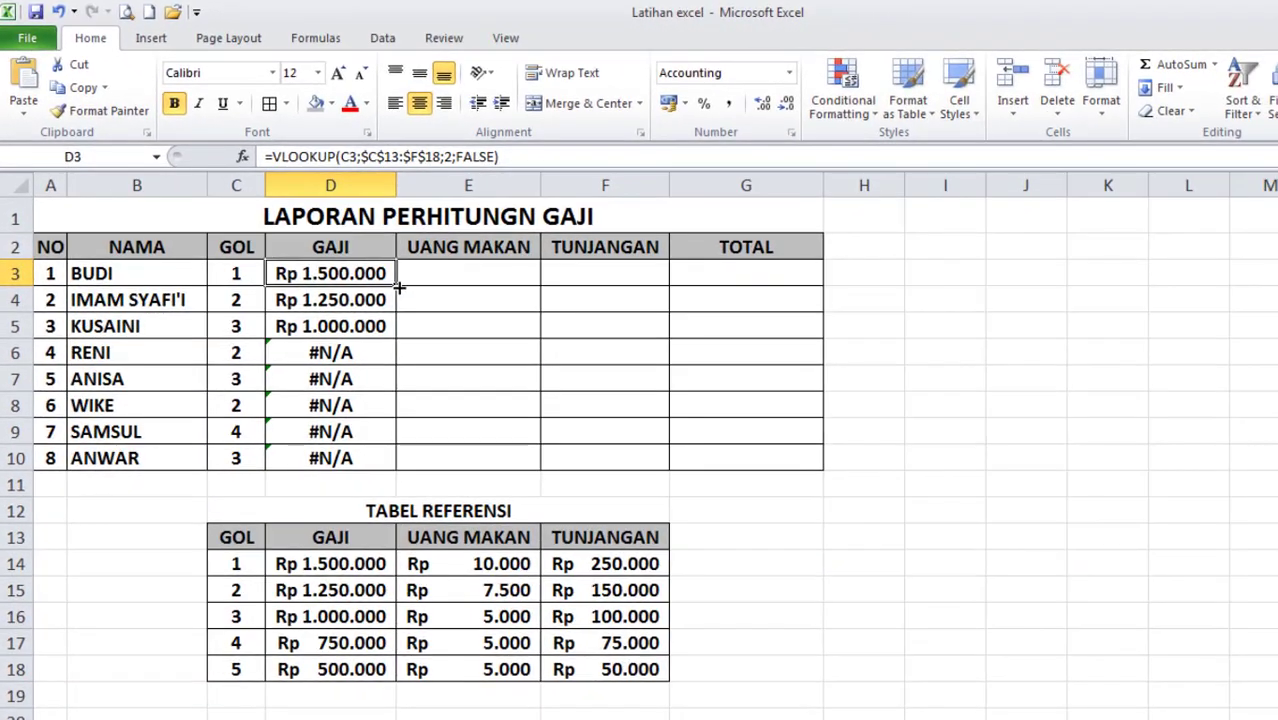
drag(398, 287, 380, 460)
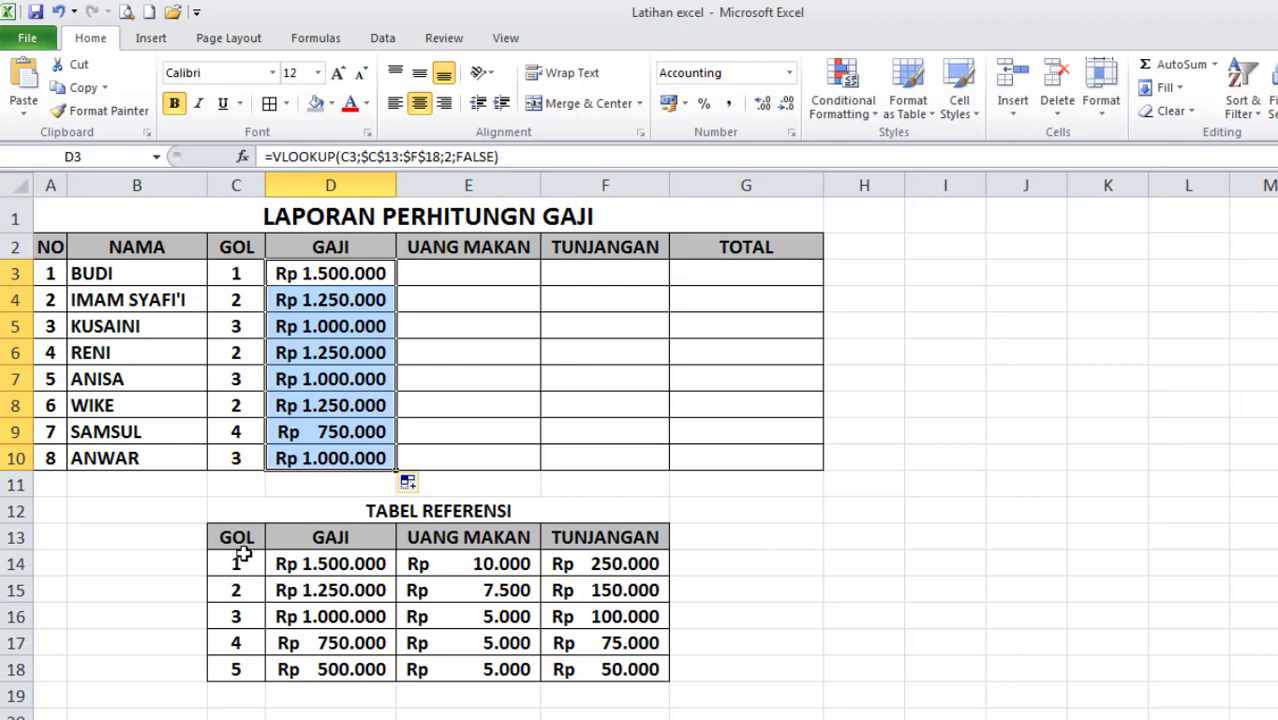
Step: Name the reference table range C13:F18 GOL
drag(227, 538, 573, 668)
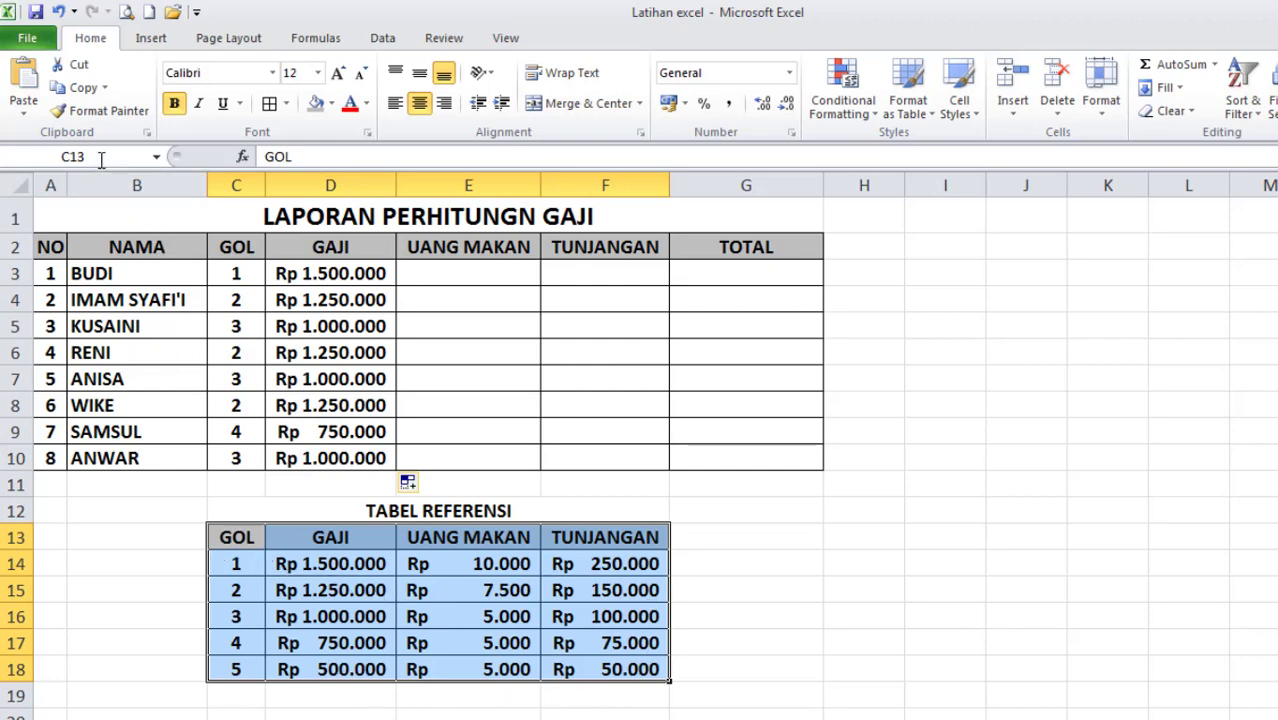
click(62, 157)
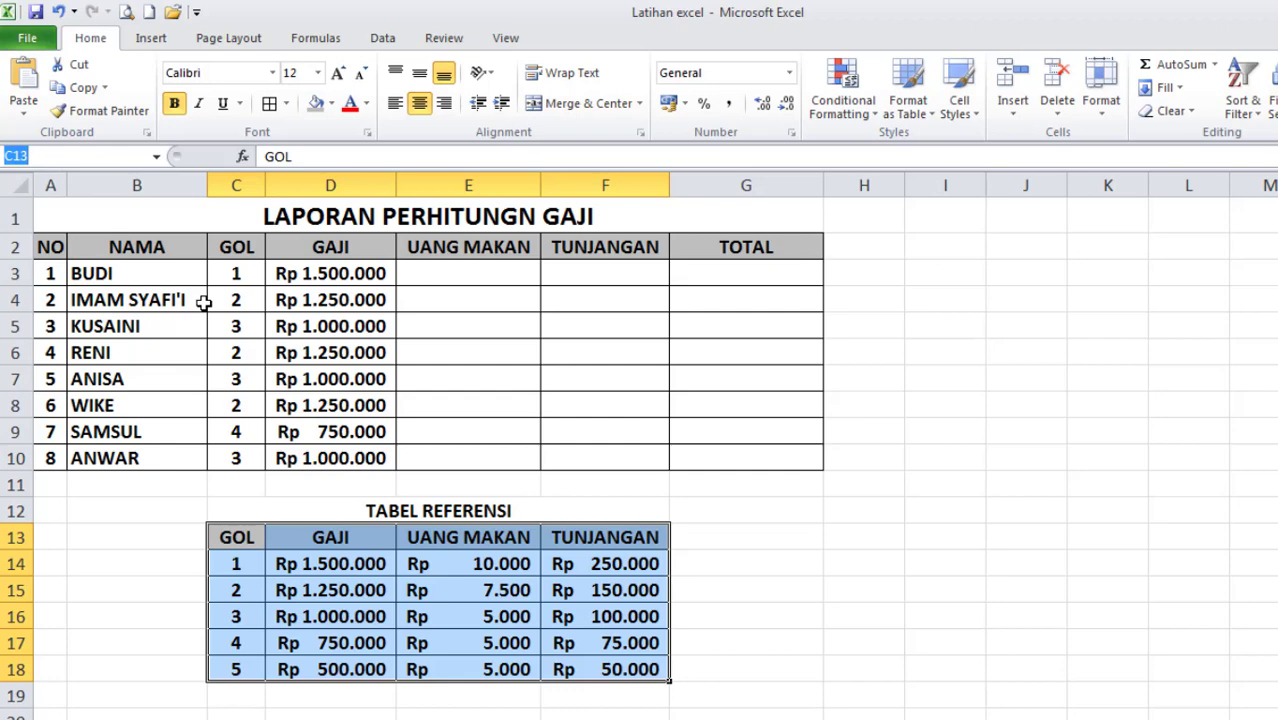
text(GOL)
key(Return)
click(865, 652)
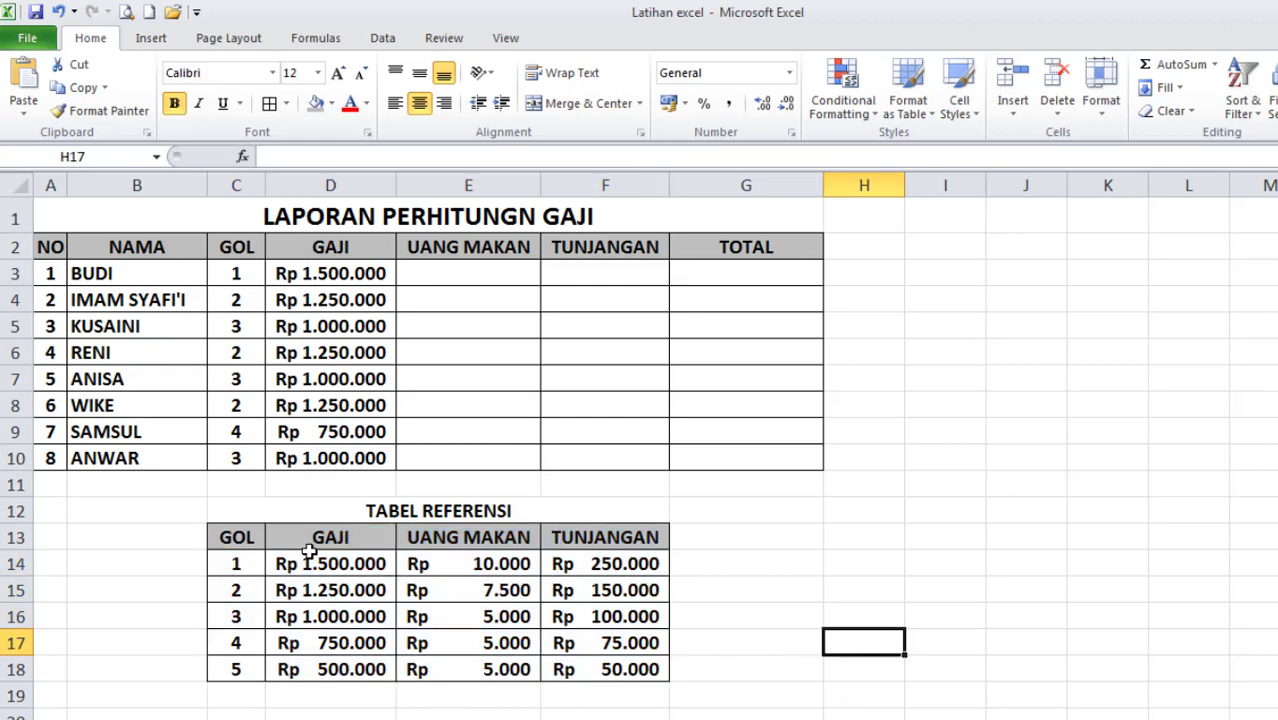
Step: Replace the absolute table range in D3's VLOOKUP formula with the named range GOL and fill the formula down to D10
drag(232, 530, 563, 665)
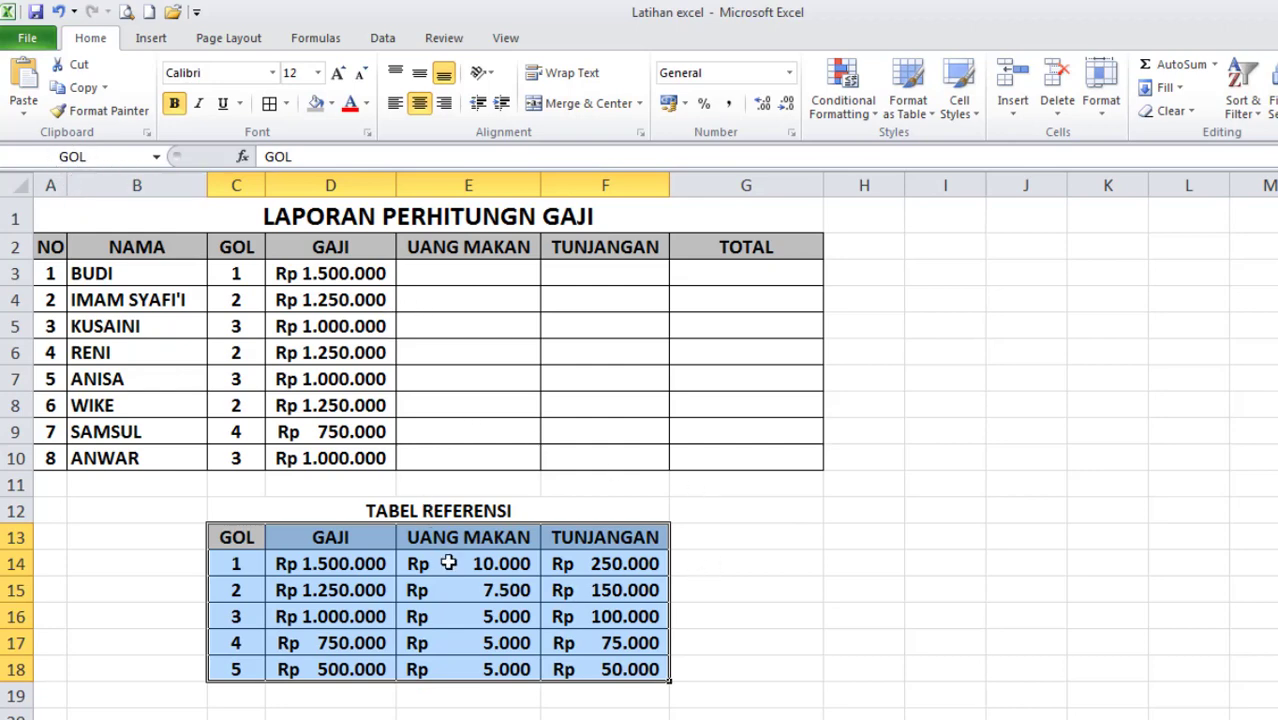
click(335, 273)
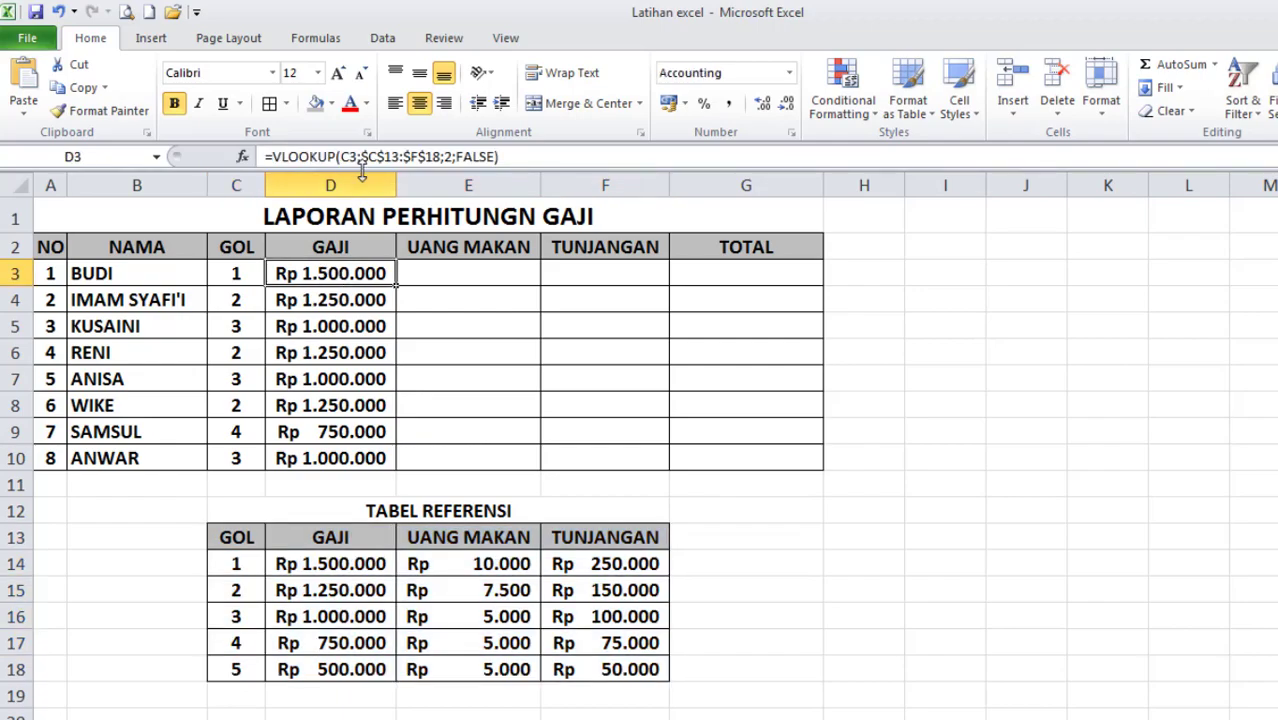
drag(364, 157, 418, 160)
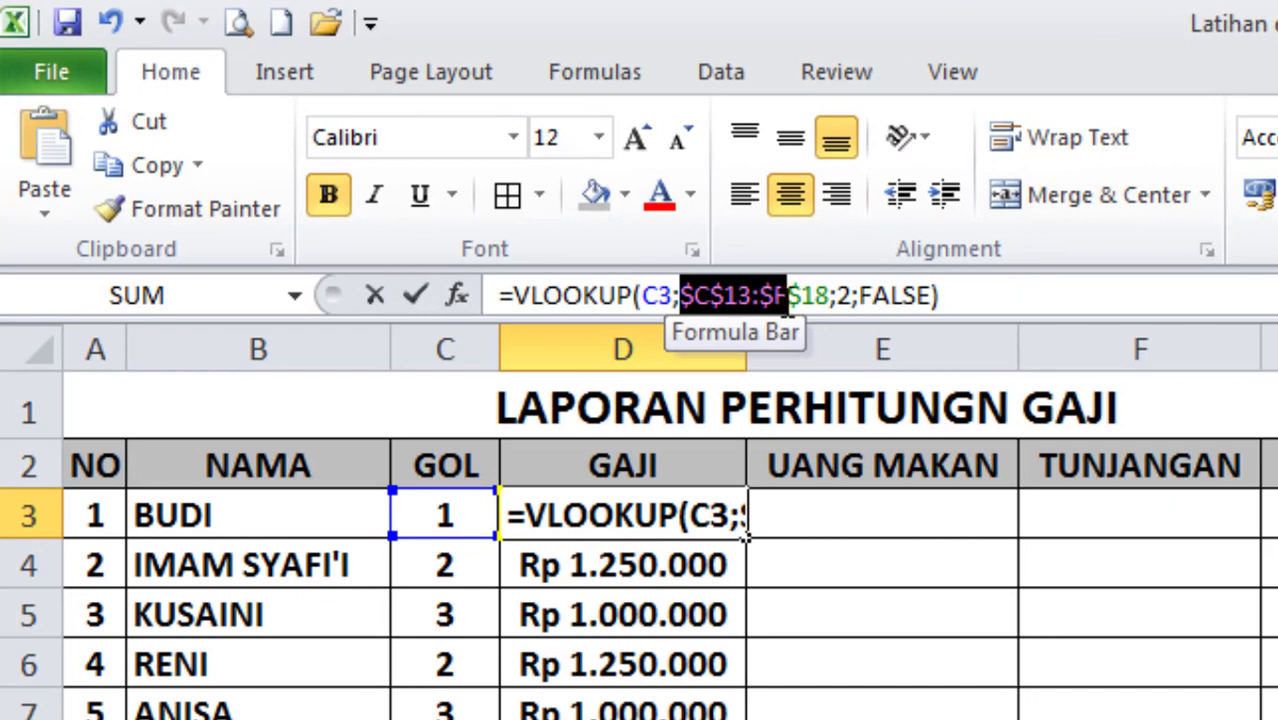
drag(787, 312, 842, 313)
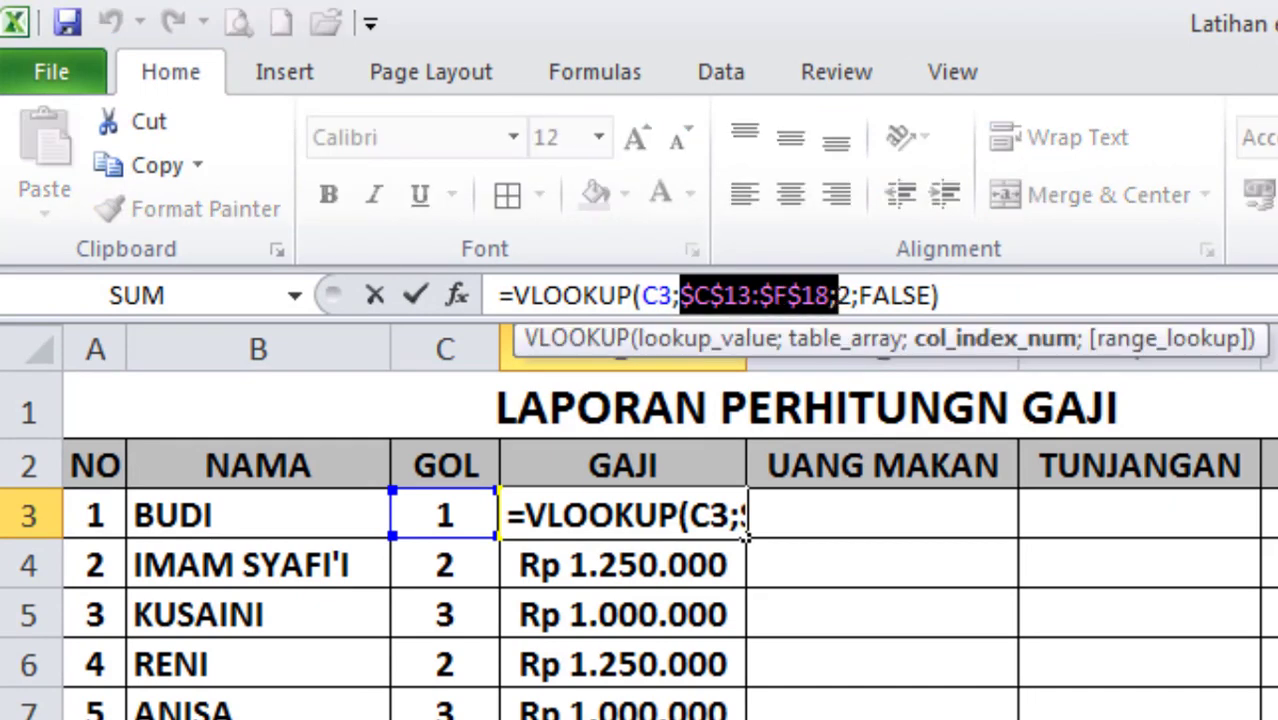
text(GOL)
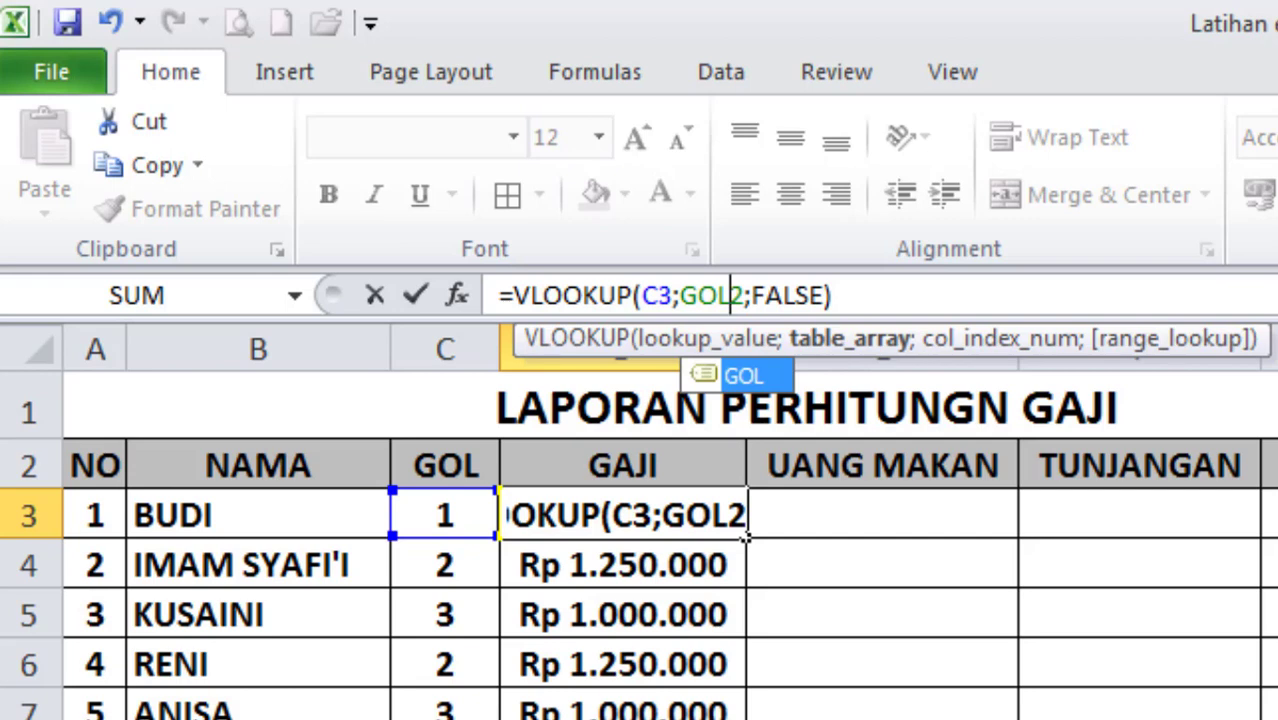
text(;)
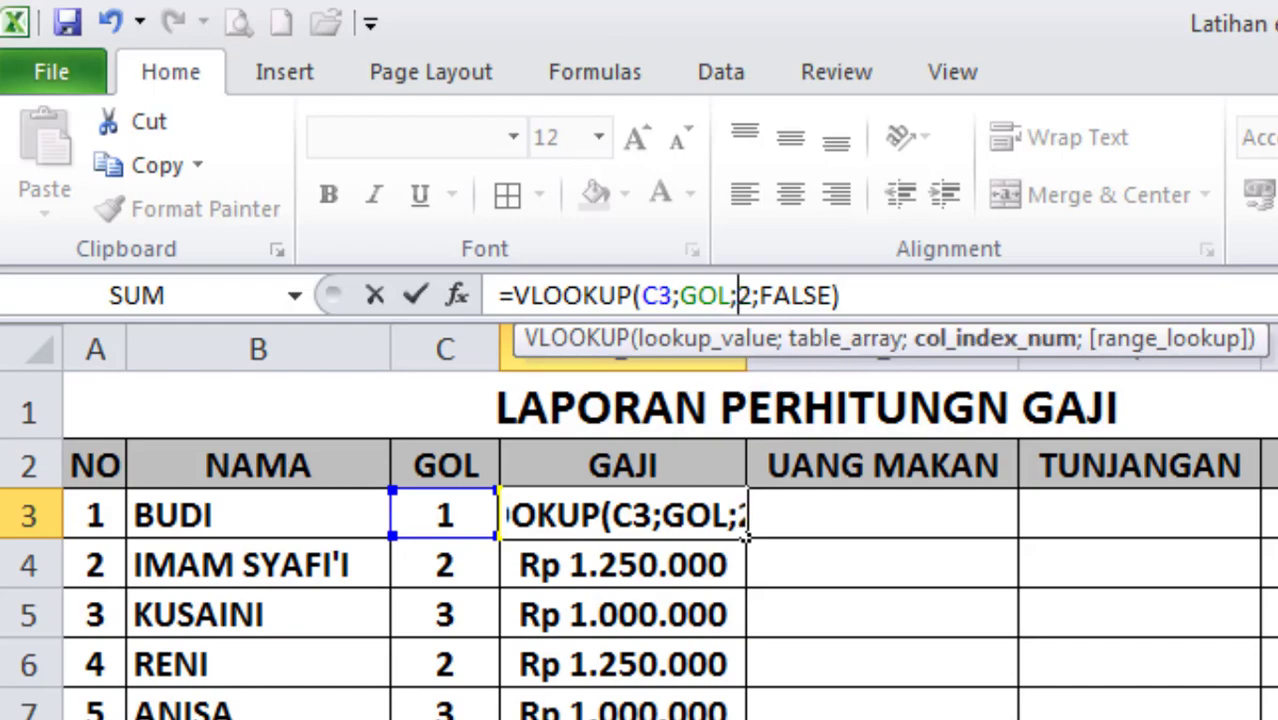
key(Return)
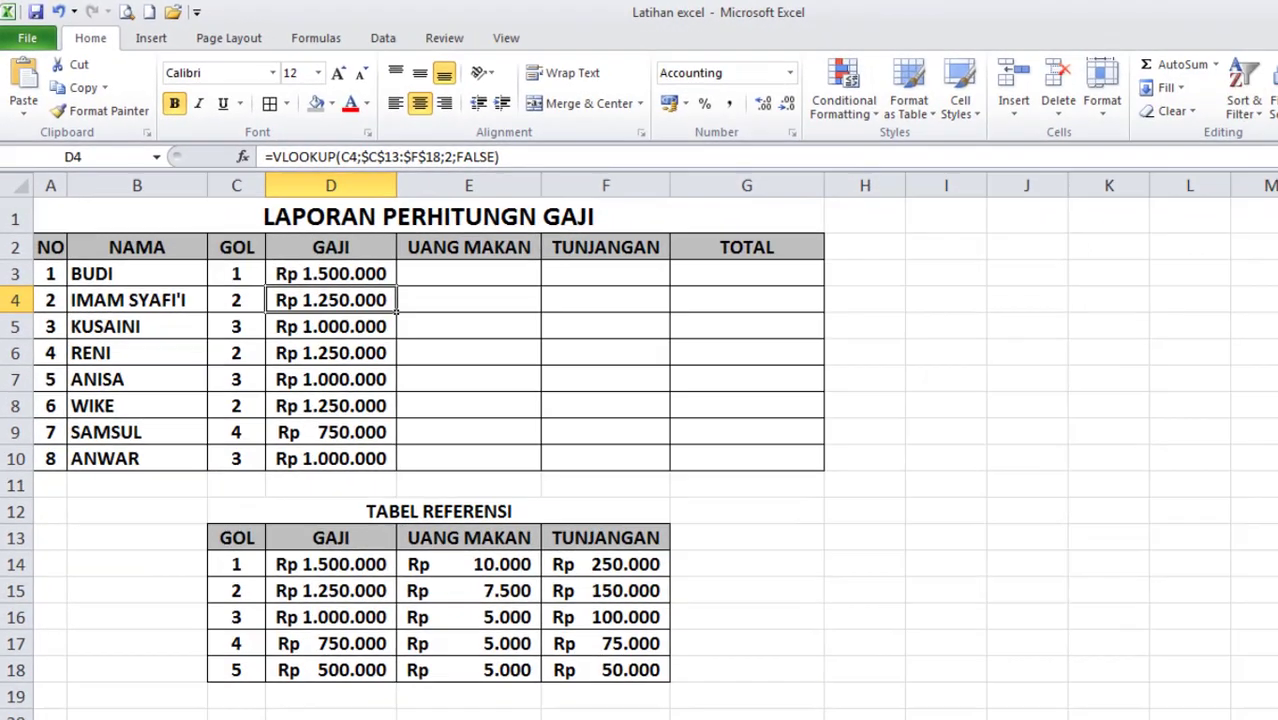
click(333, 273)
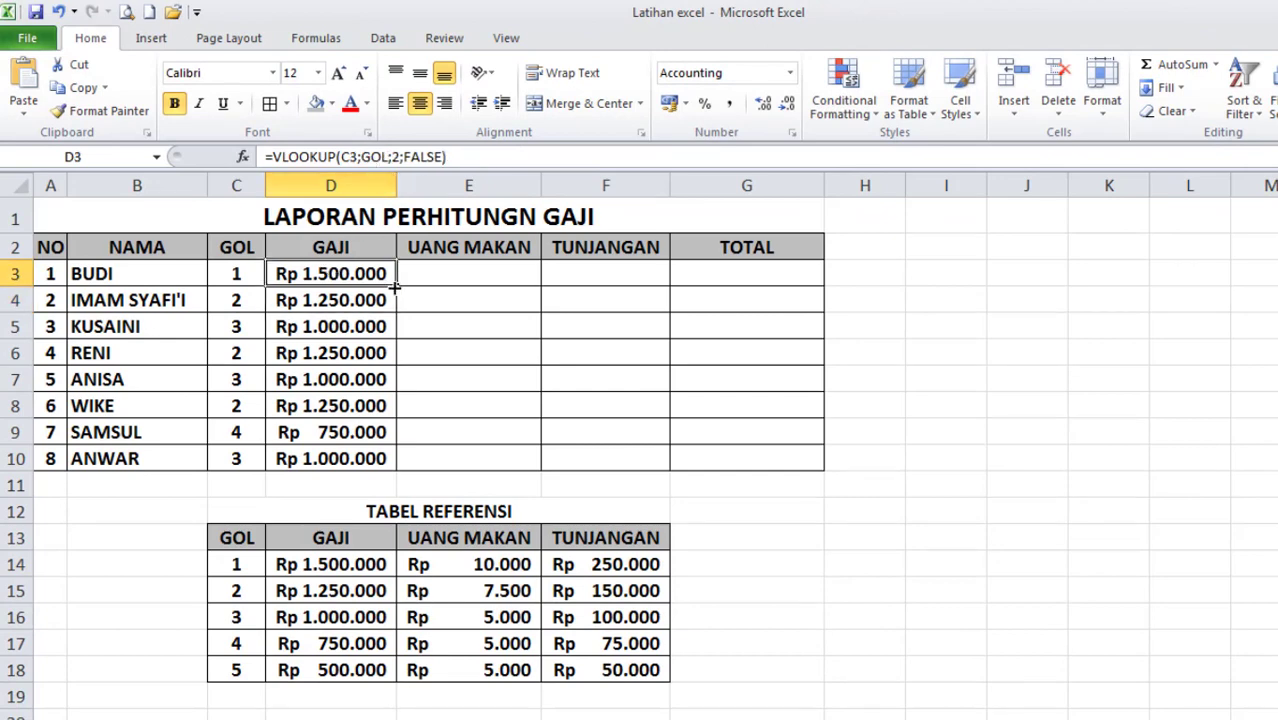
drag(397, 286, 396, 453)
drag(396, 460, 400, 460)
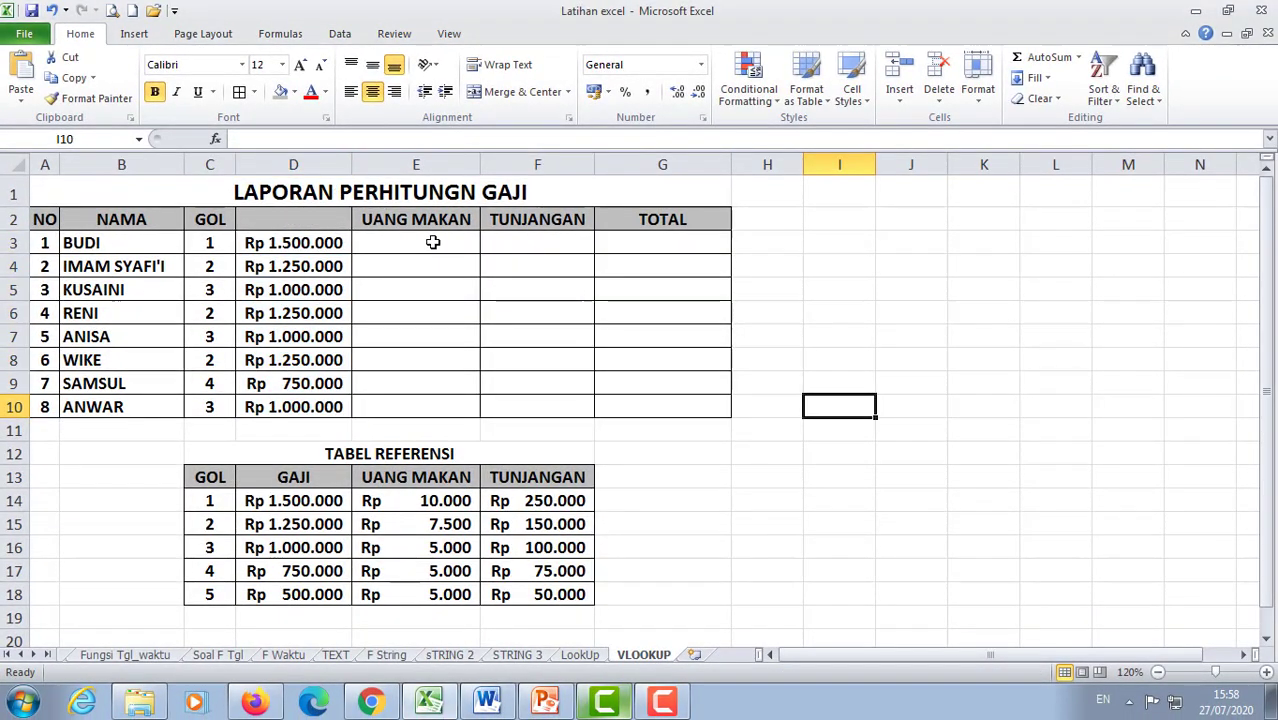
Step: Enter =VLOOKUP(C3;GOL;3;FALSE) in E3 for the UANG MAKAN column and fill it down to E10
click(433, 242)
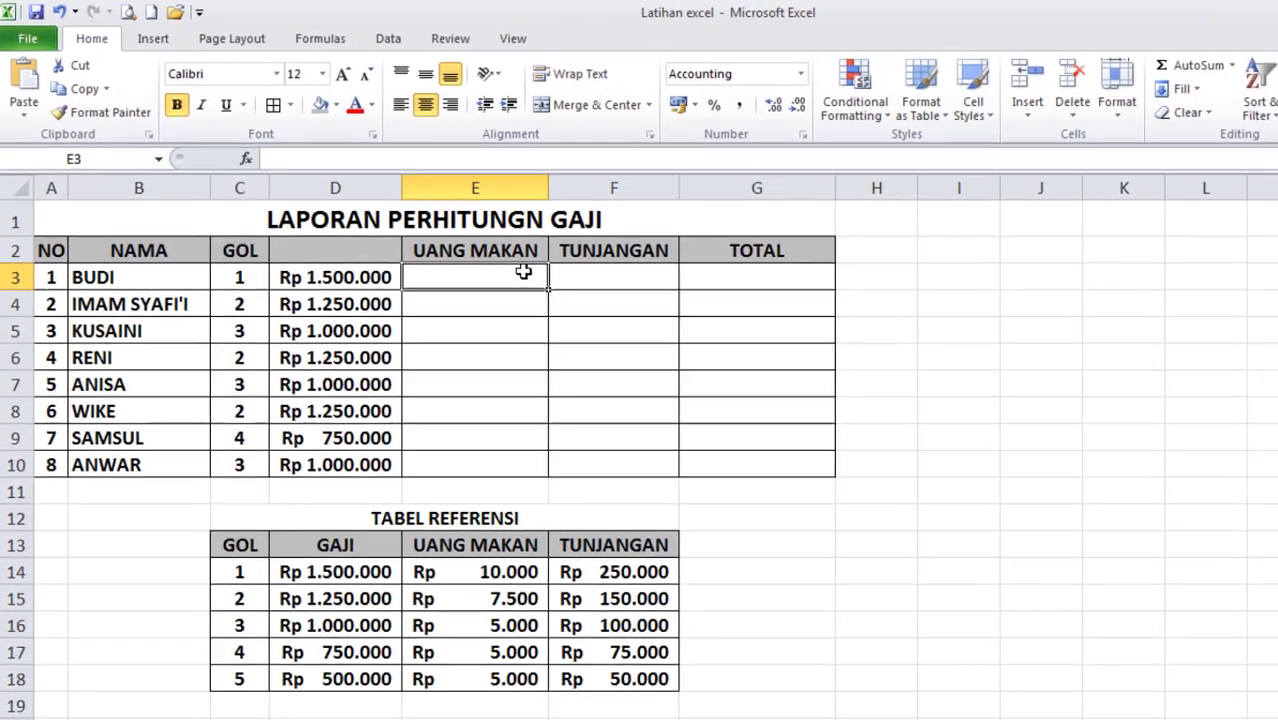
text(=)
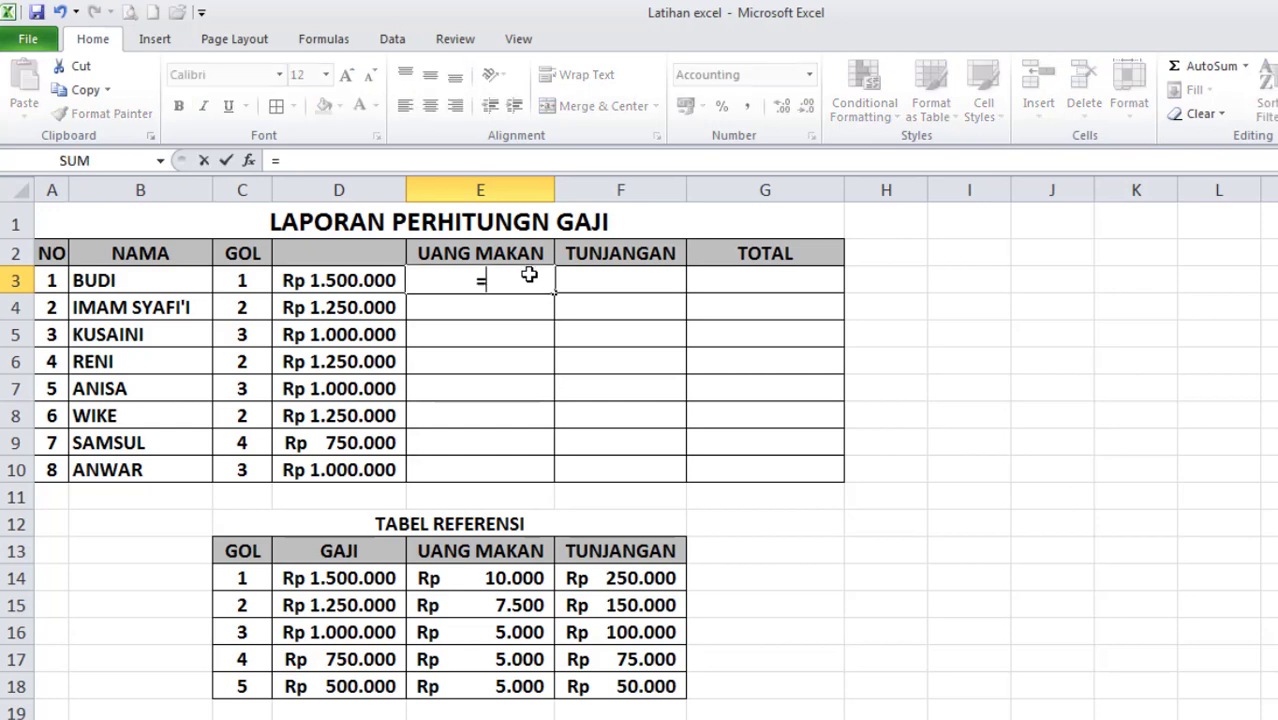
text(VLO)
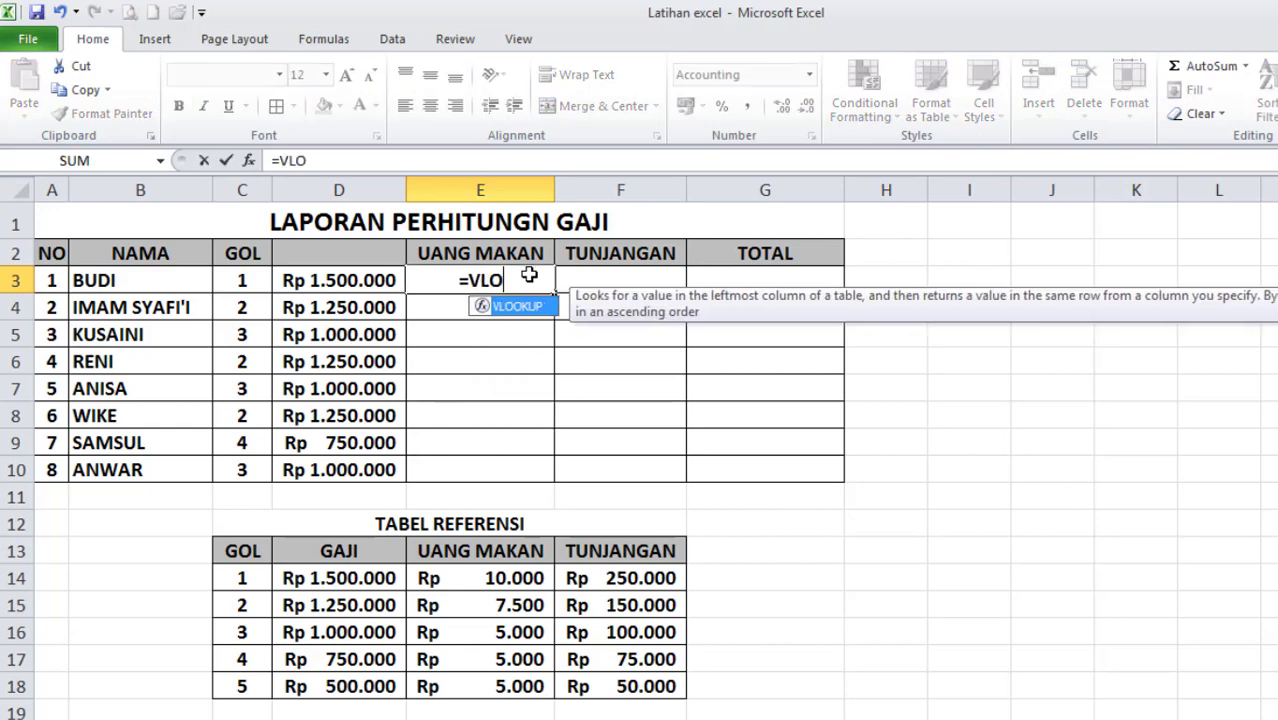
text(OKUP()
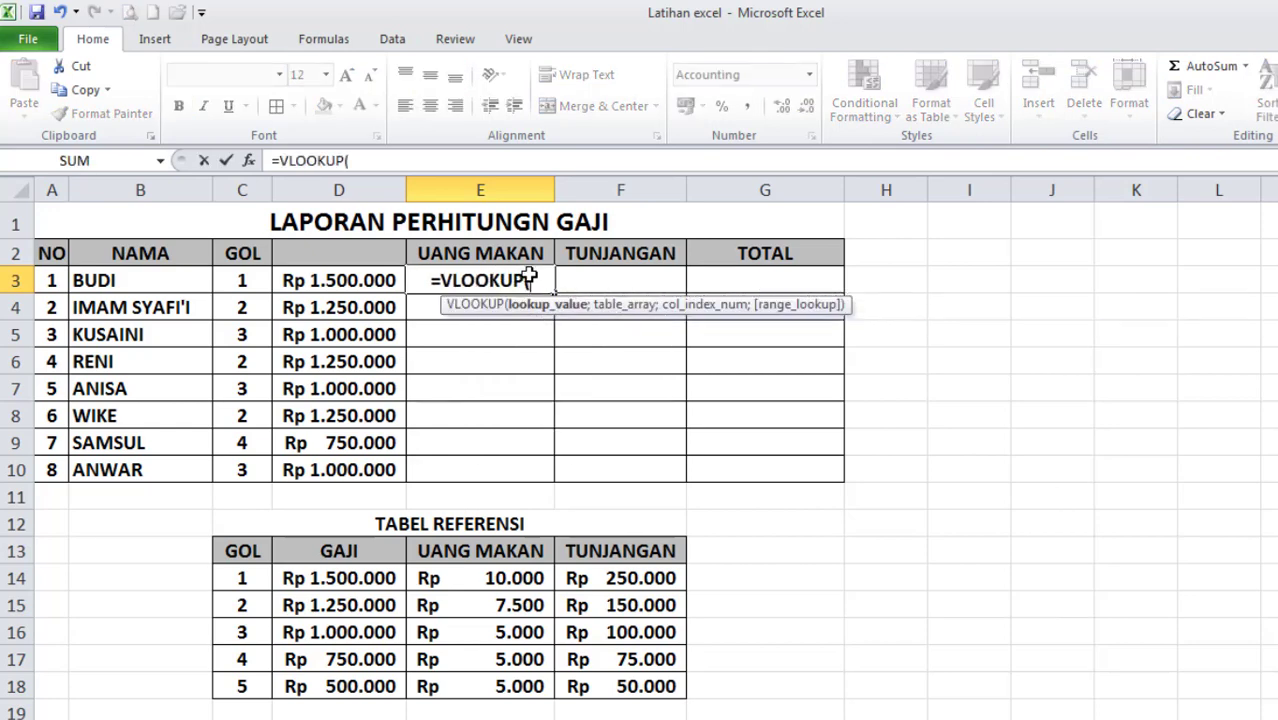
click(237, 287)
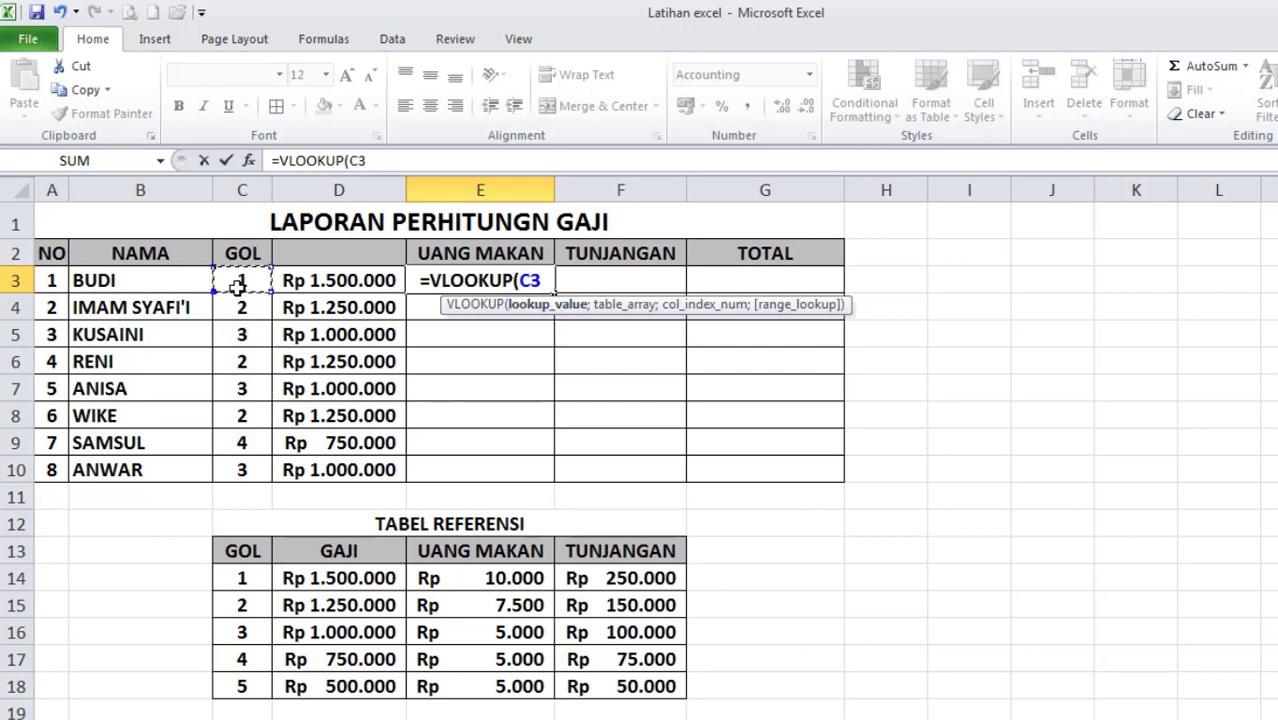
text(;)
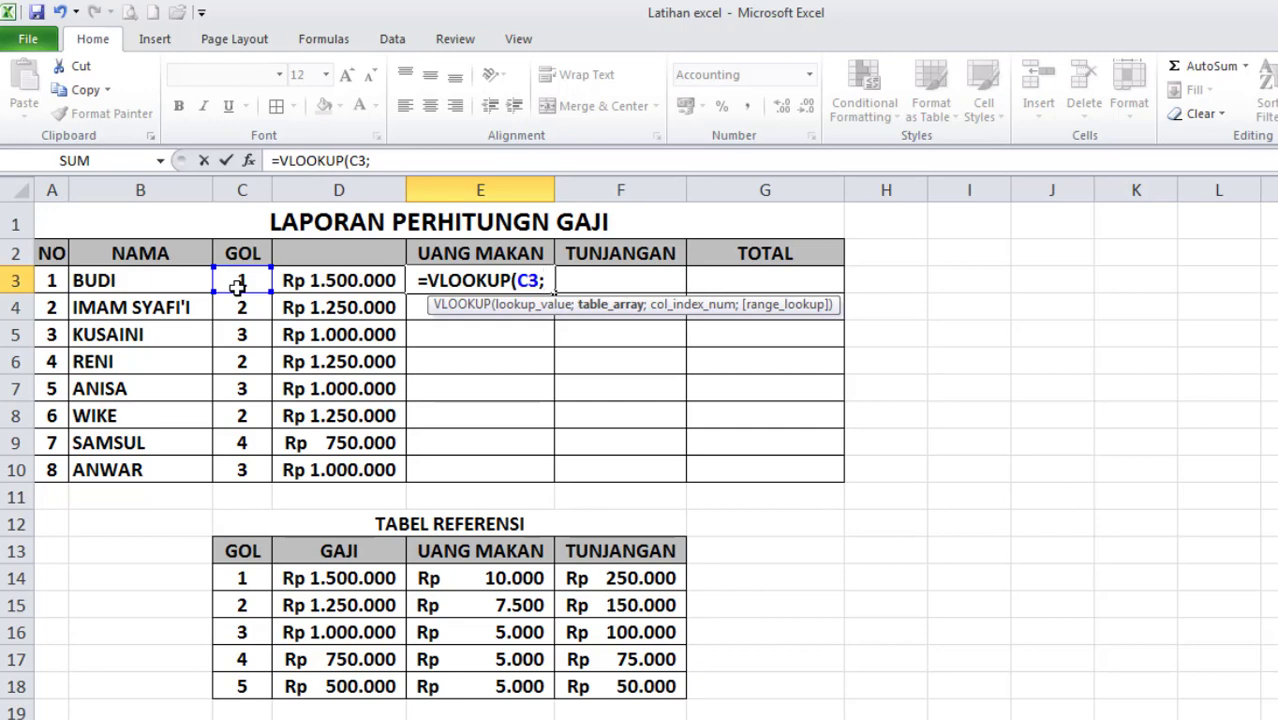
text(GOL)
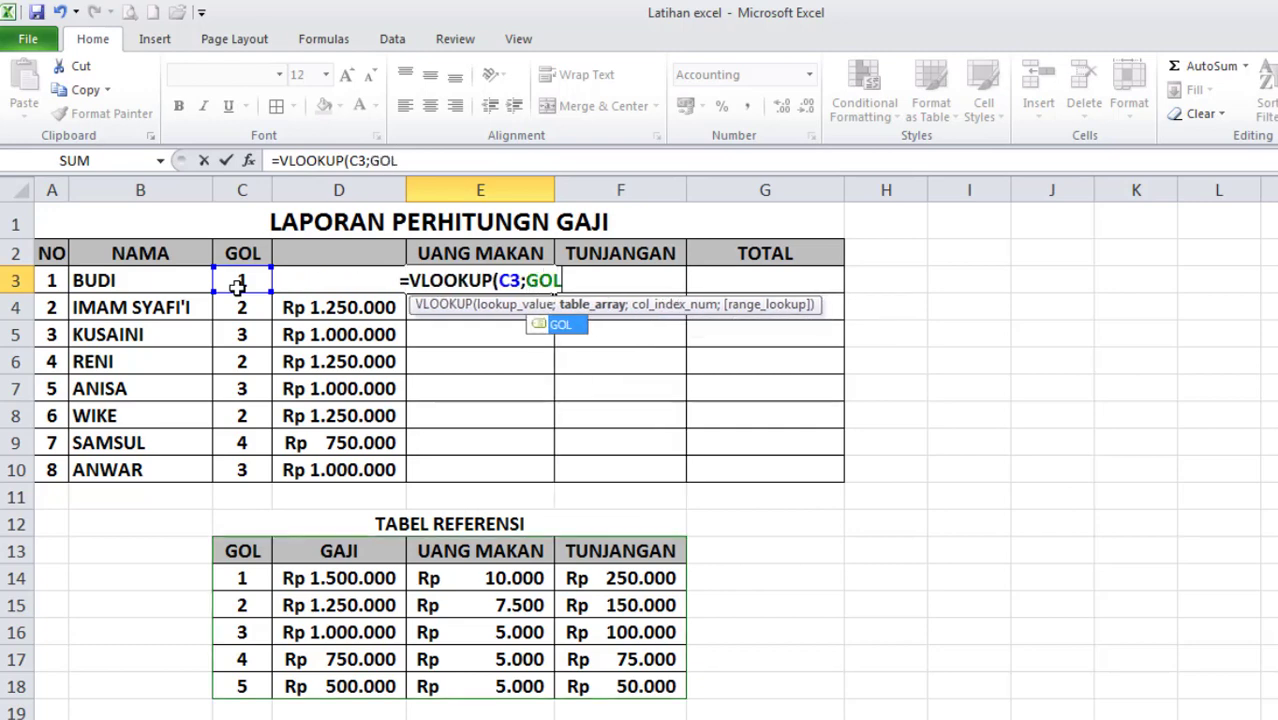
text(;)
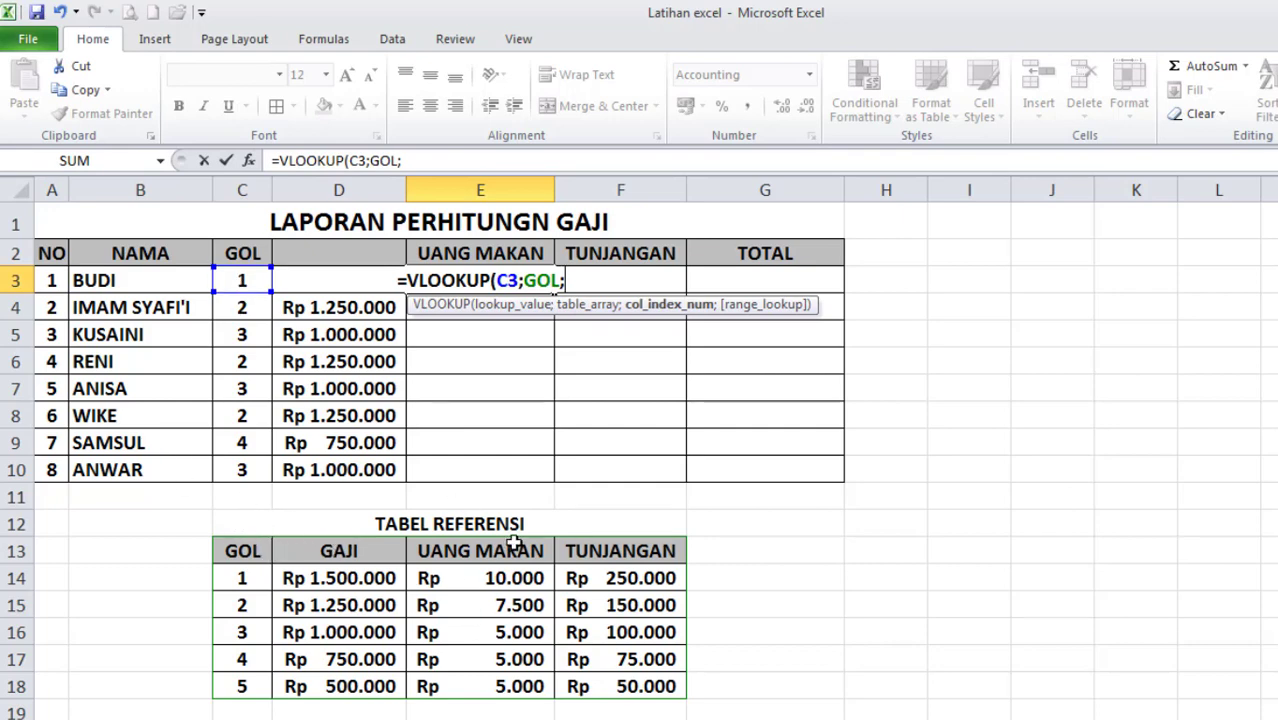
text(3;)
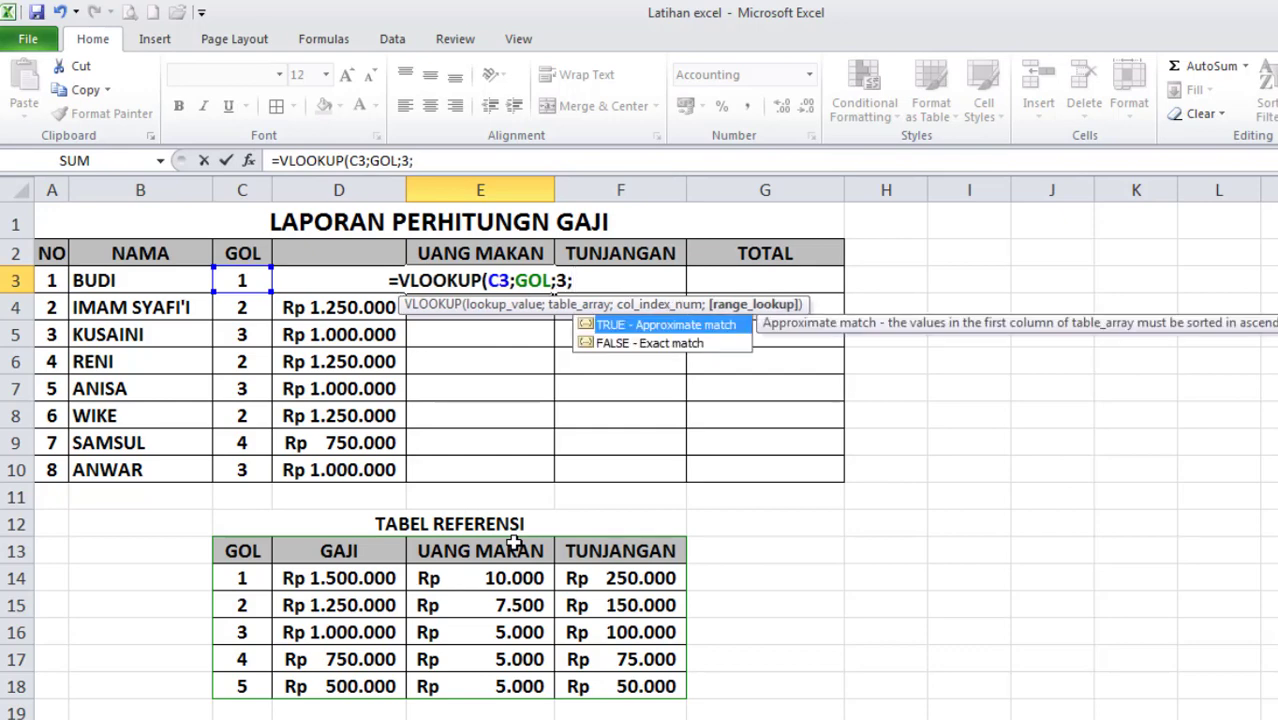
text(FAL)
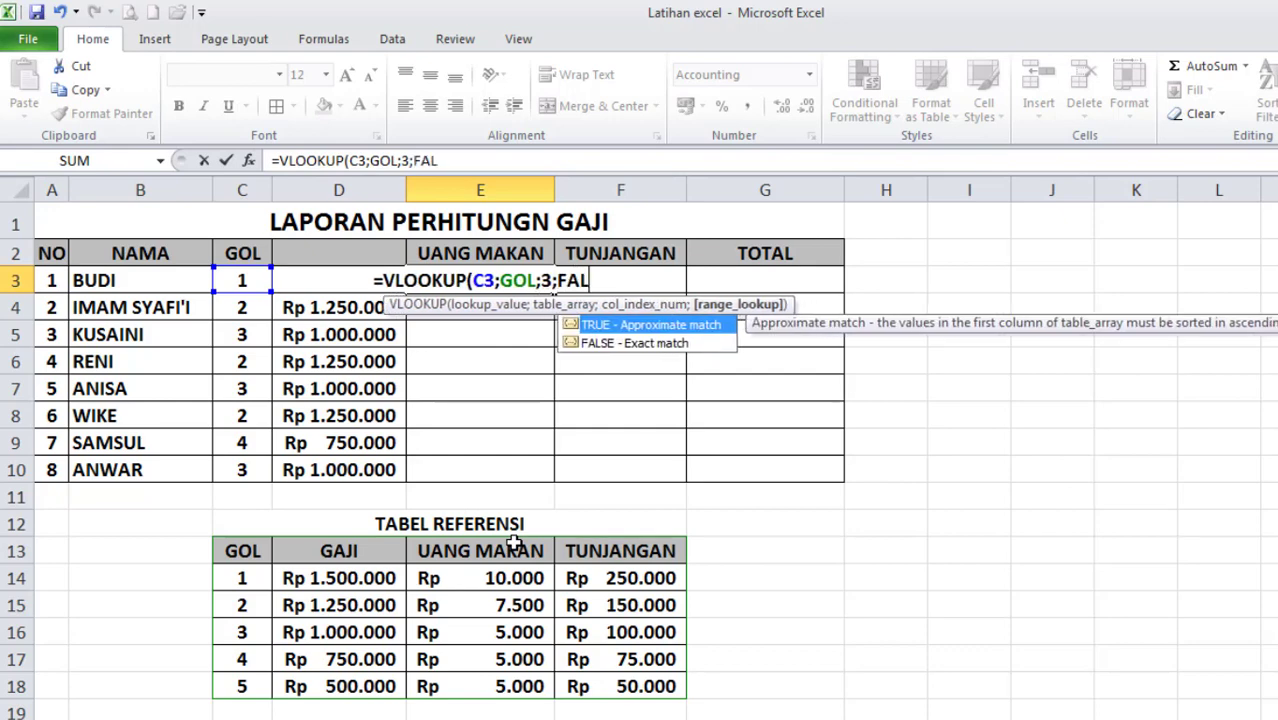
text(SE))
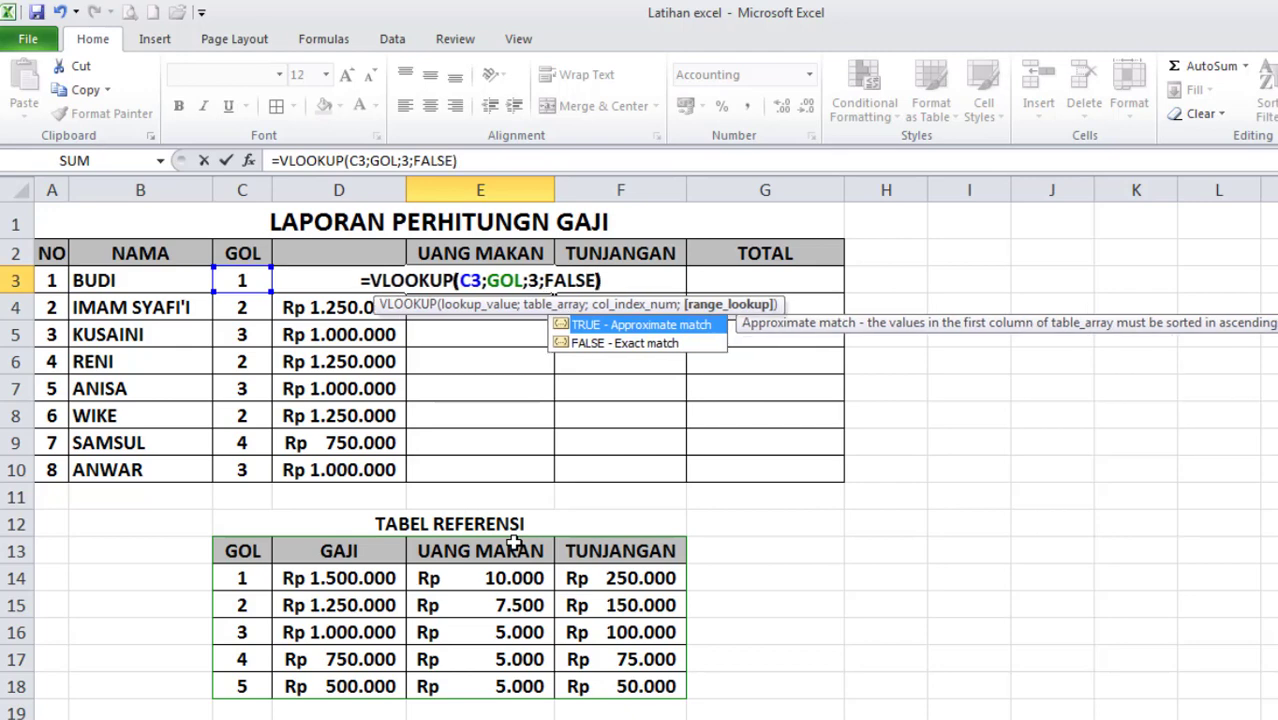
key(Return)
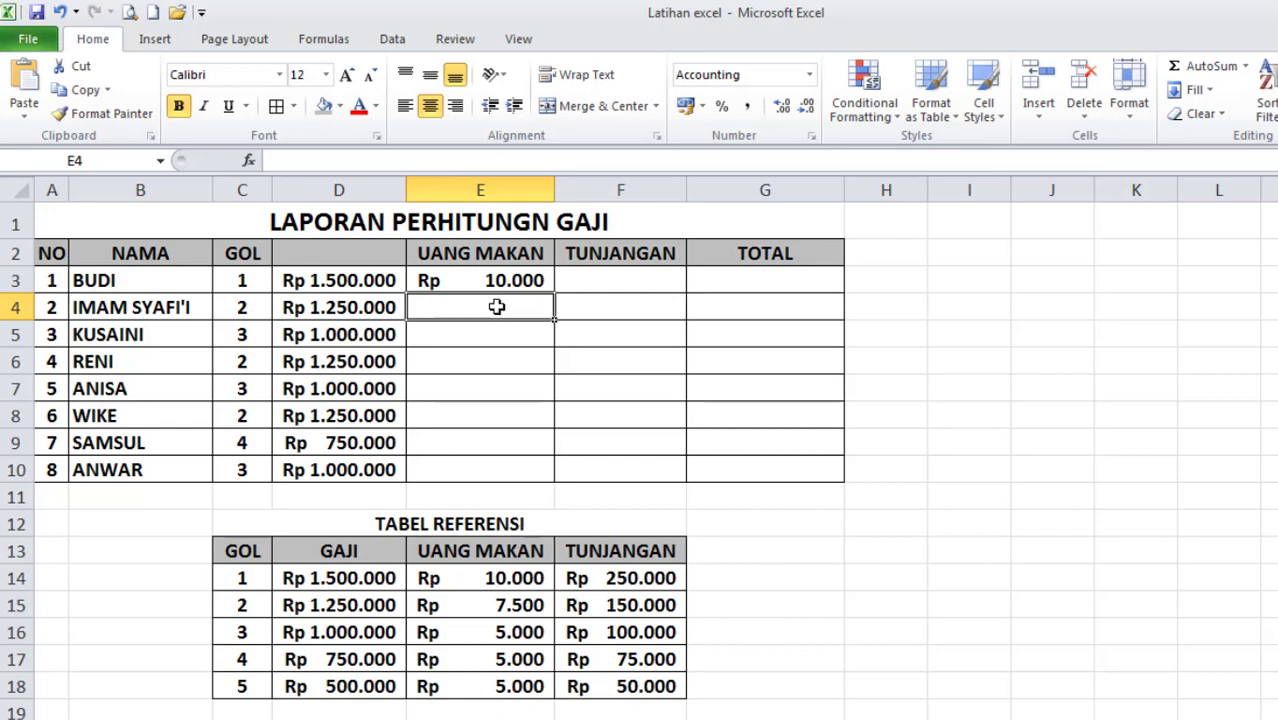
click(516, 276)
drag(553, 294, 545, 476)
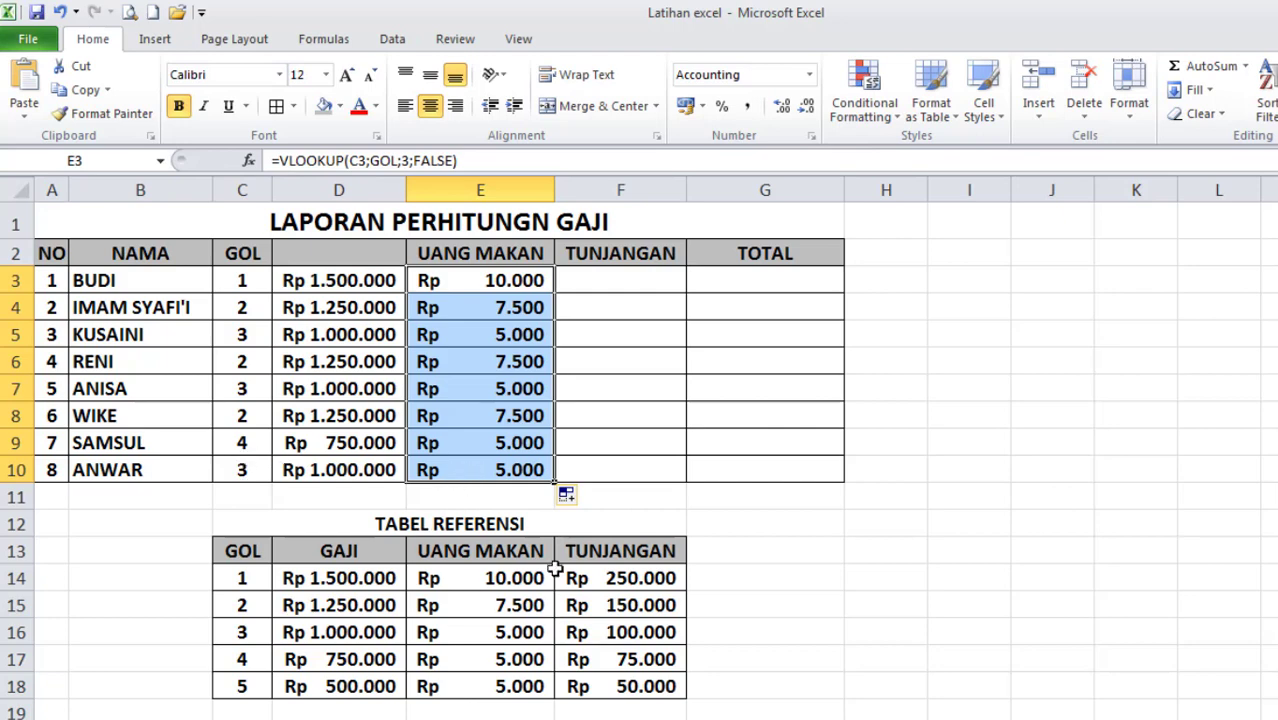
Step: Enter =VLOOKUP(C3;GOL;4;FALSE) in F3 for the TUNJANGAN column and fill it down to F10
click(611, 278)
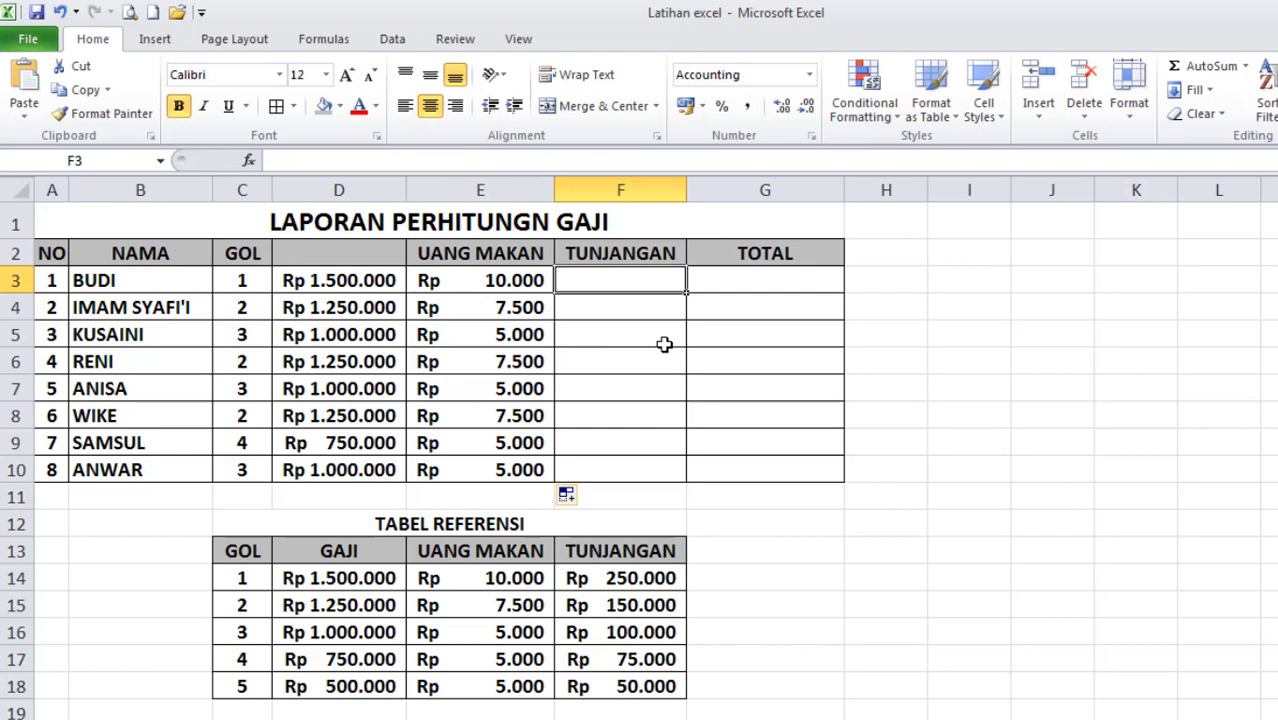
text(=VLO)
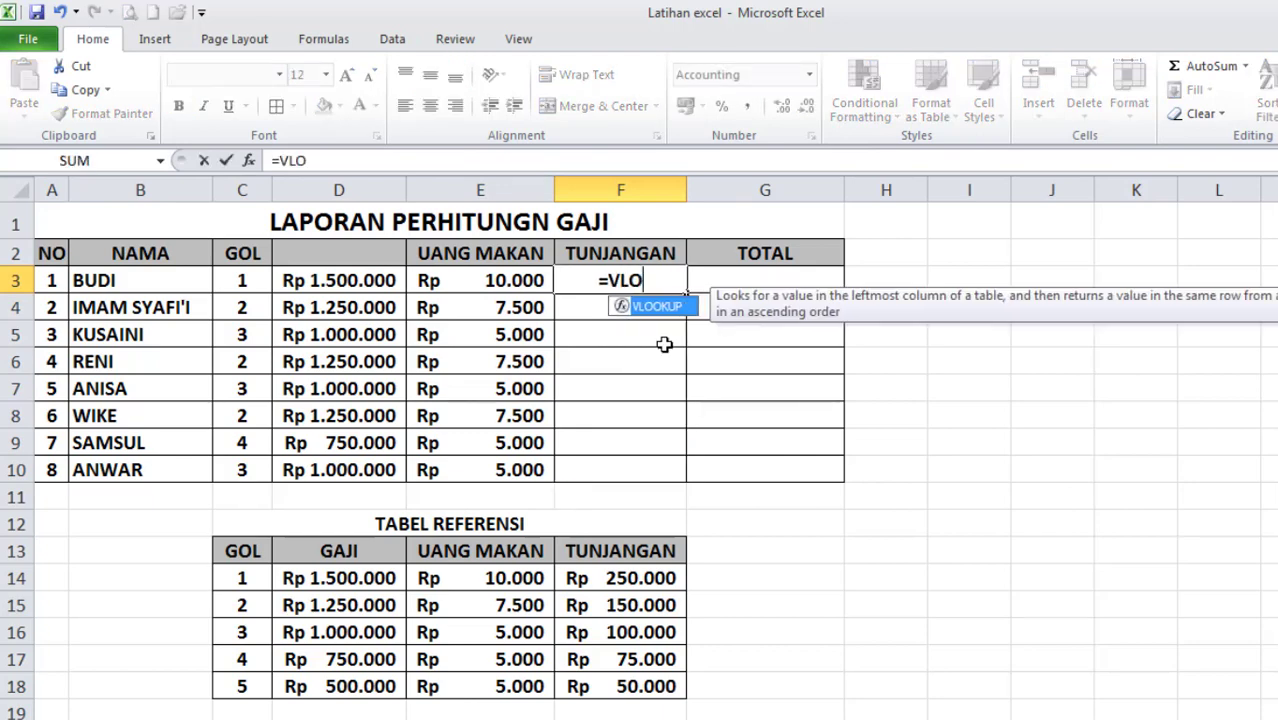
text(OKUP()
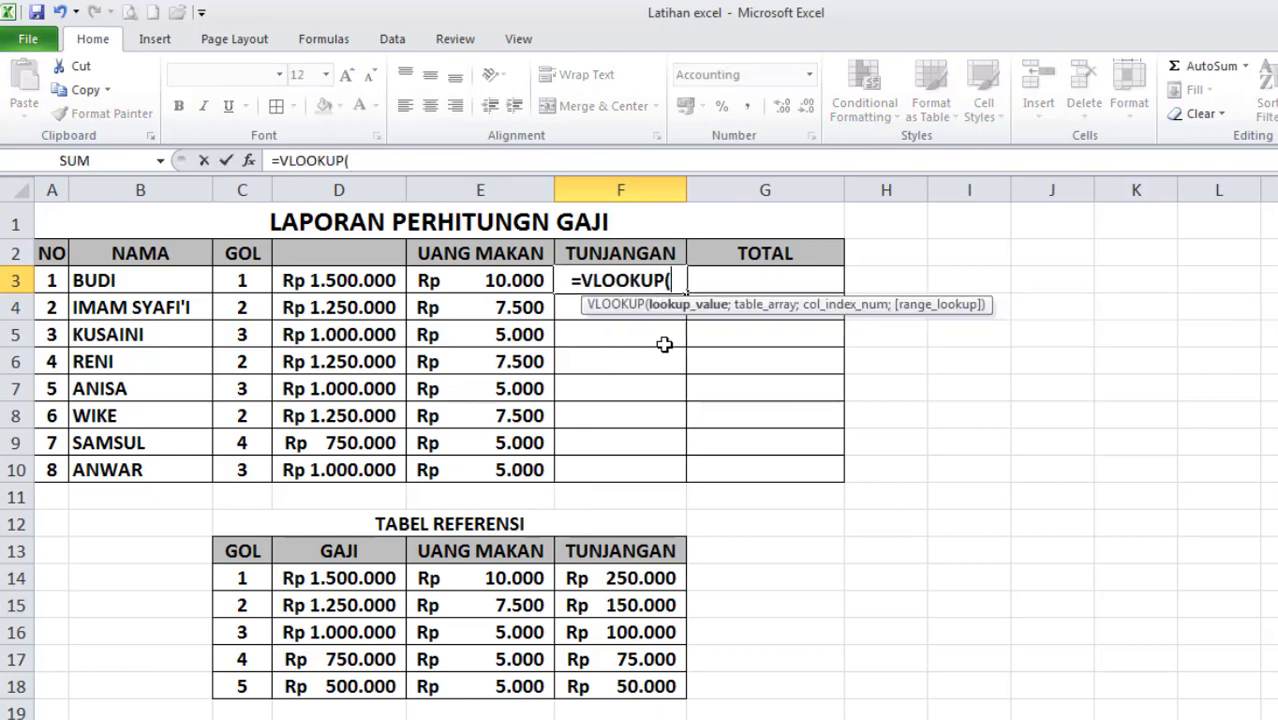
click(237, 281)
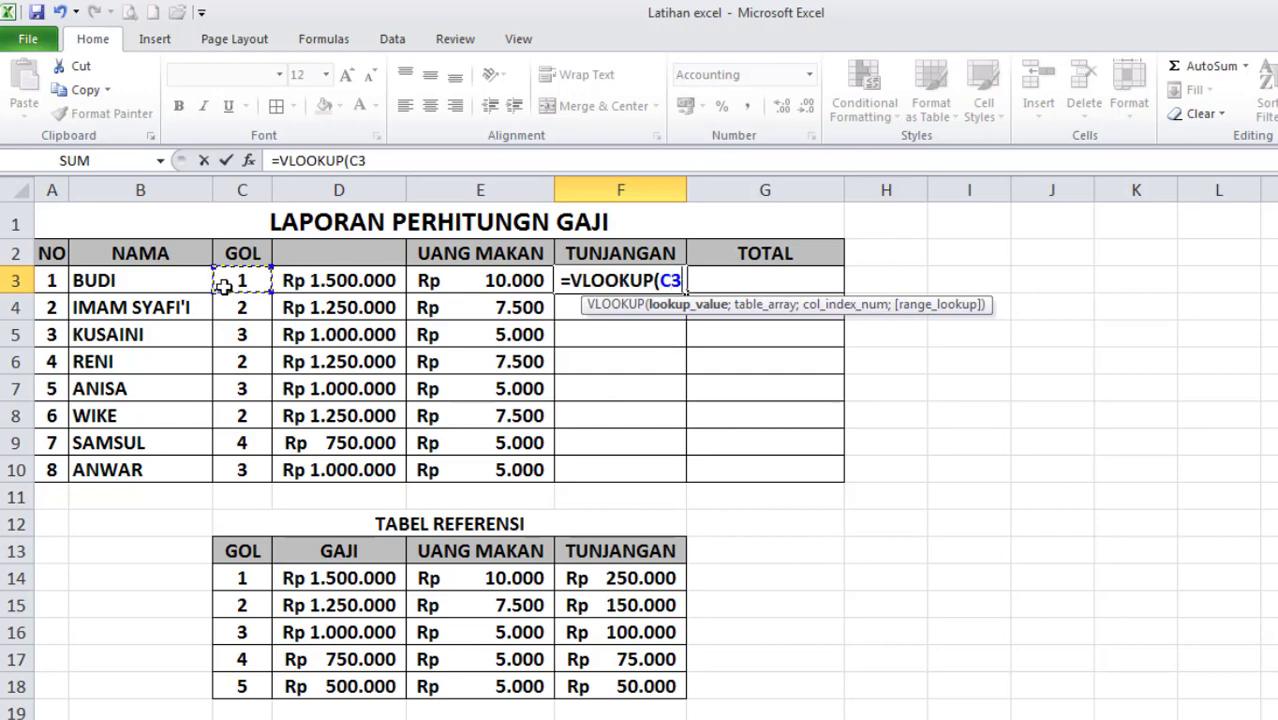
text(;)
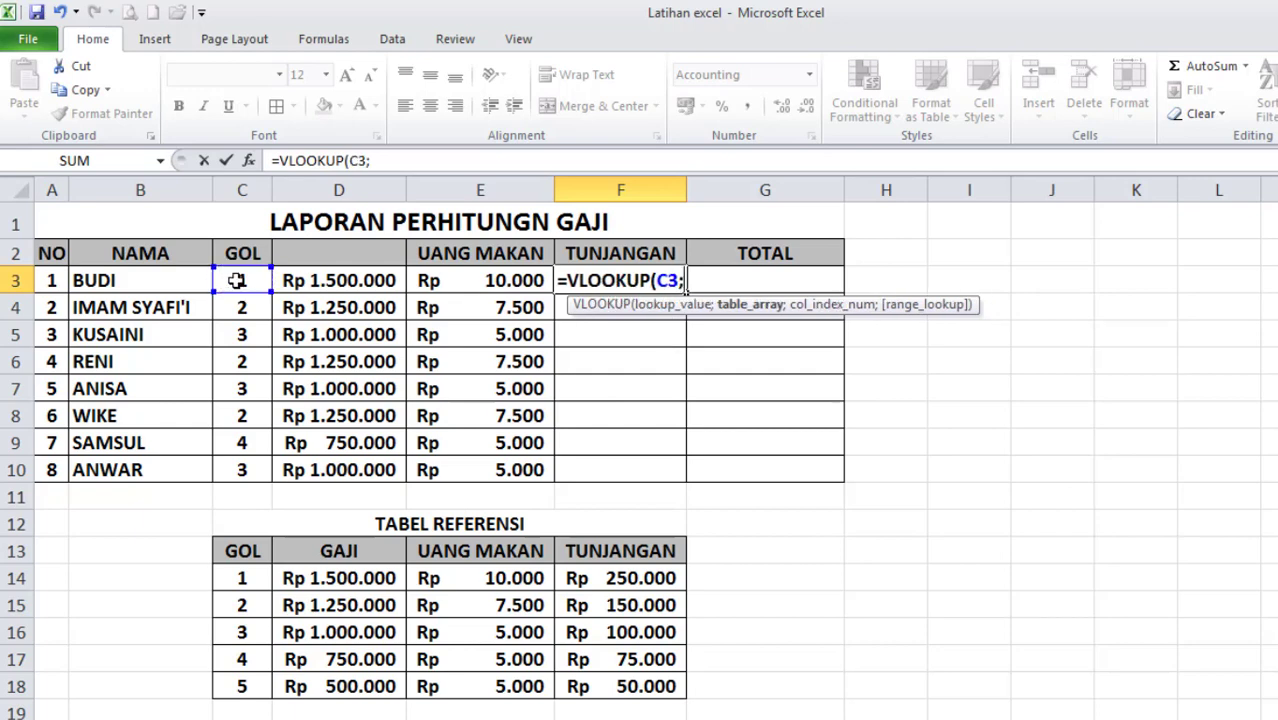
text(GO)
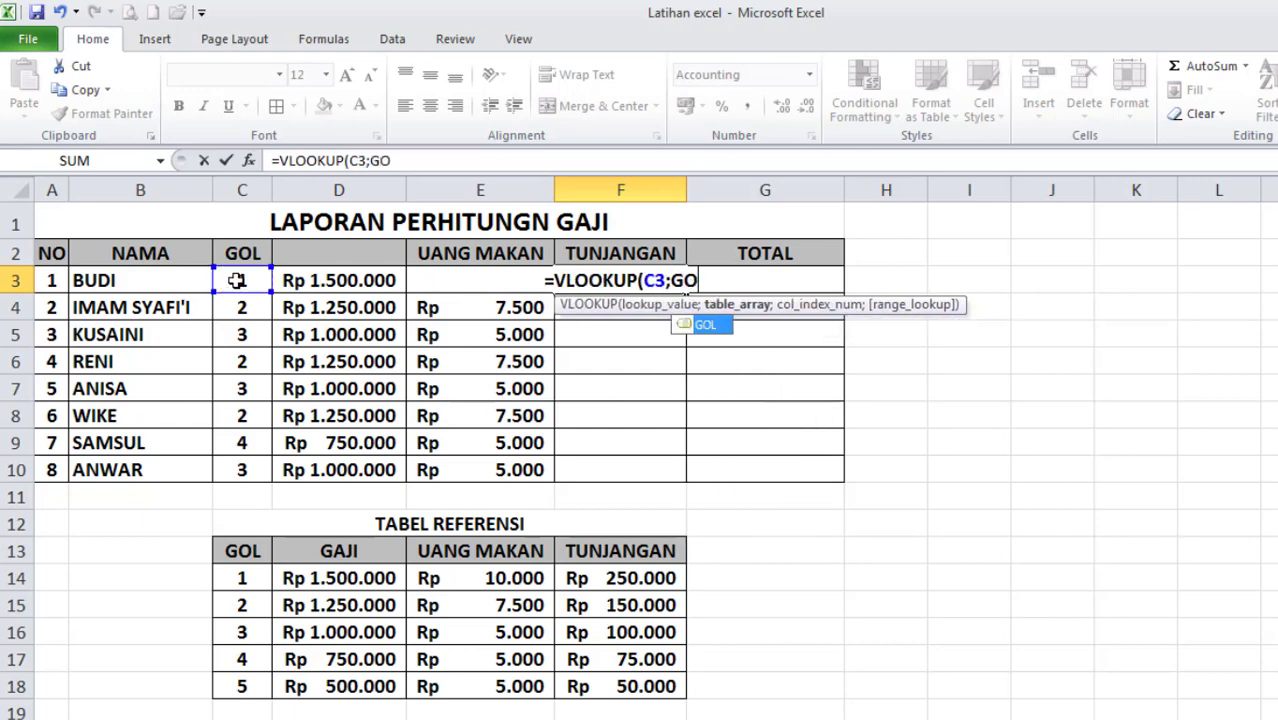
text(L;)
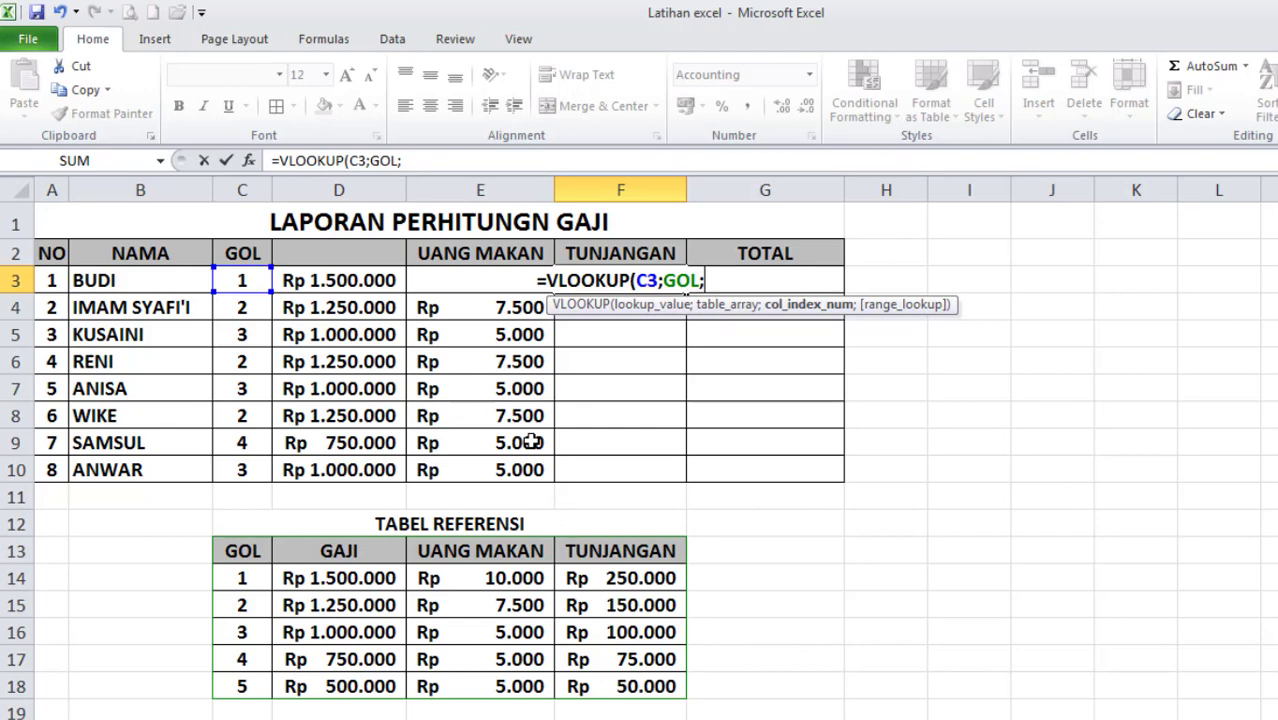
text(4;F)
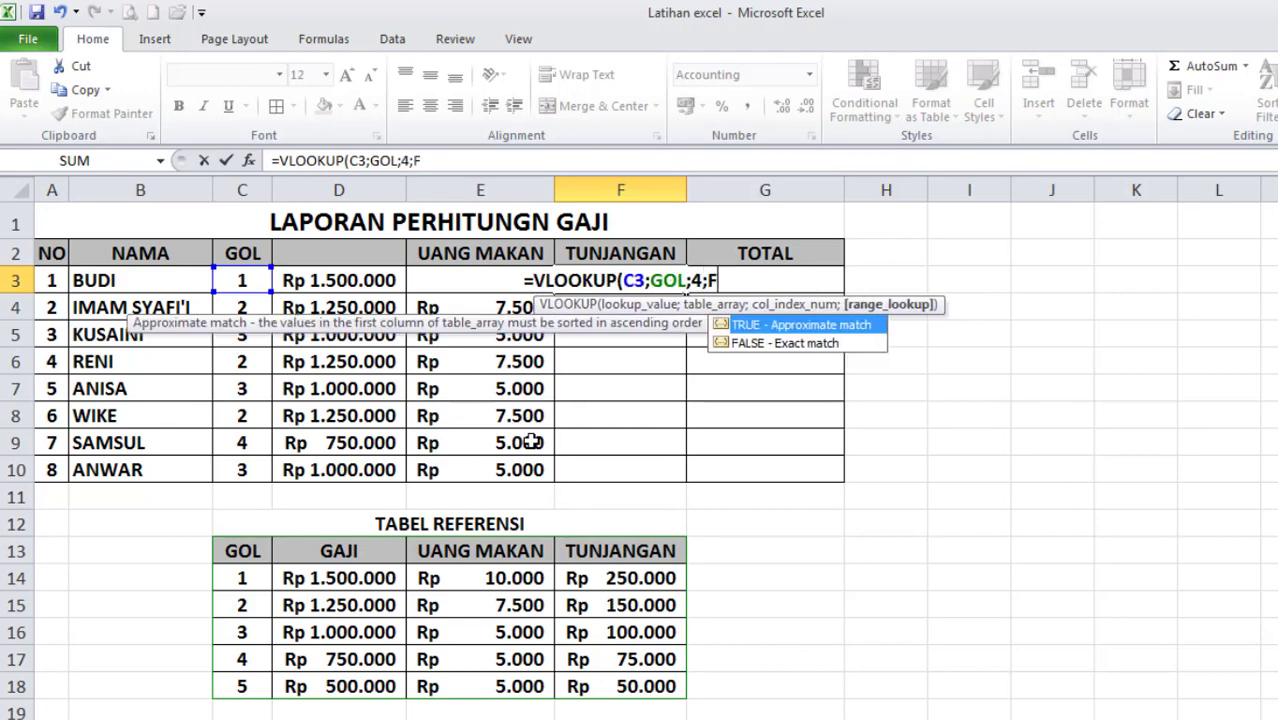
text(ALSE))
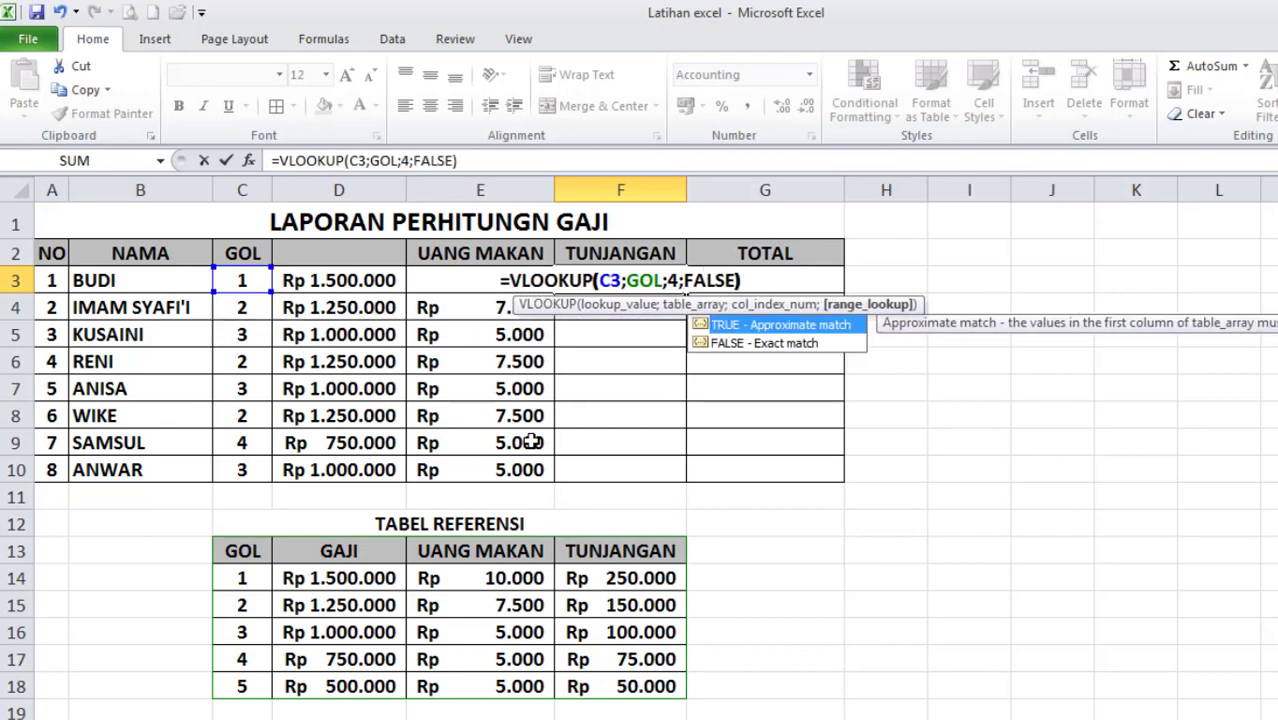
key(Return)
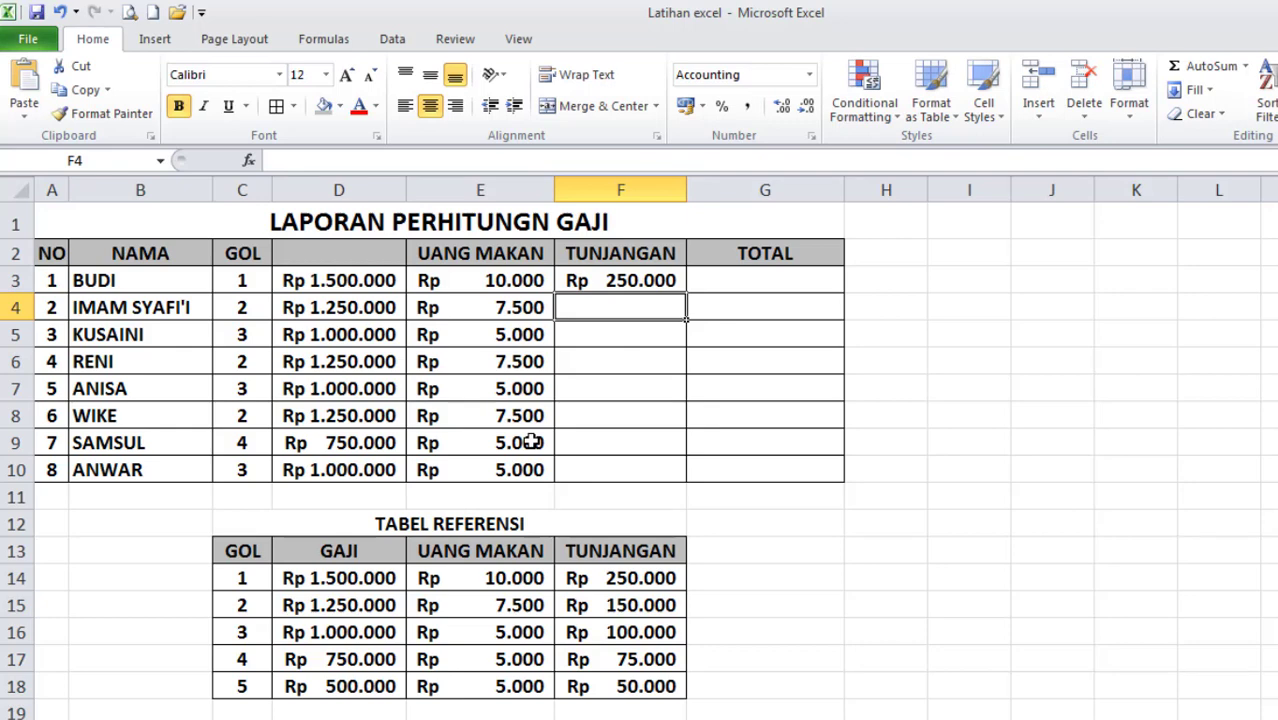
click(664, 284)
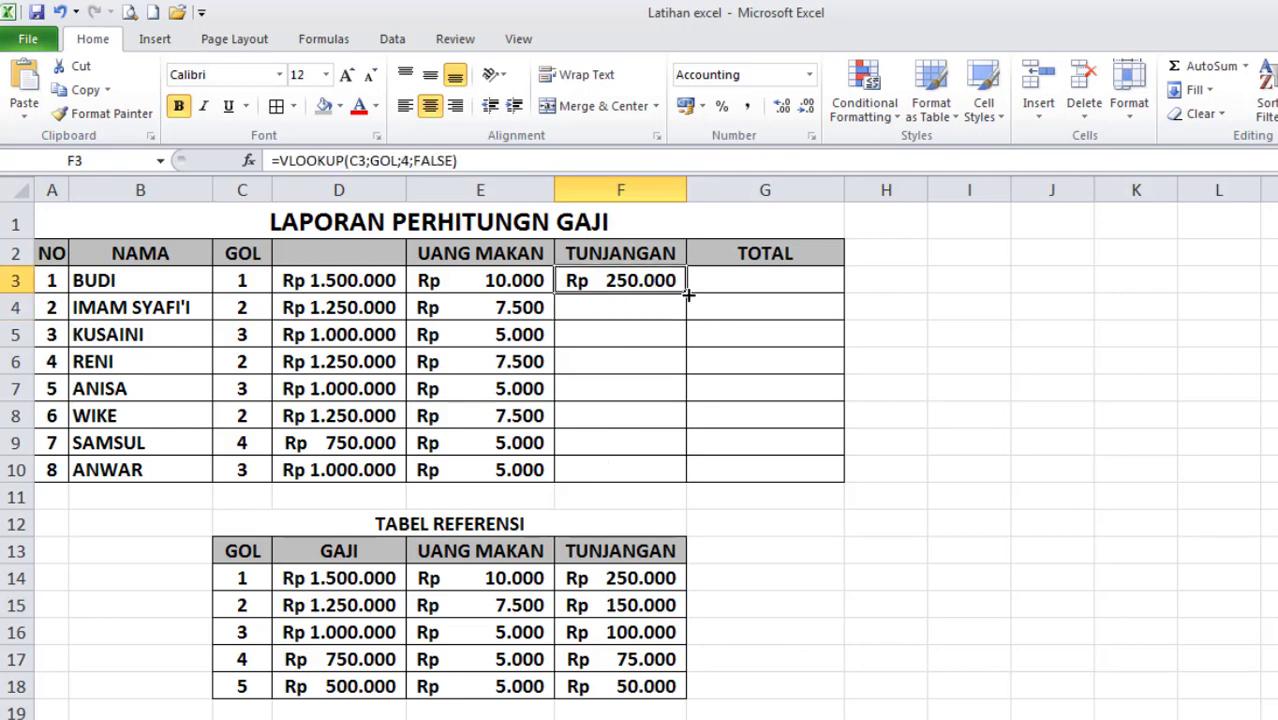
drag(688, 296, 681, 479)
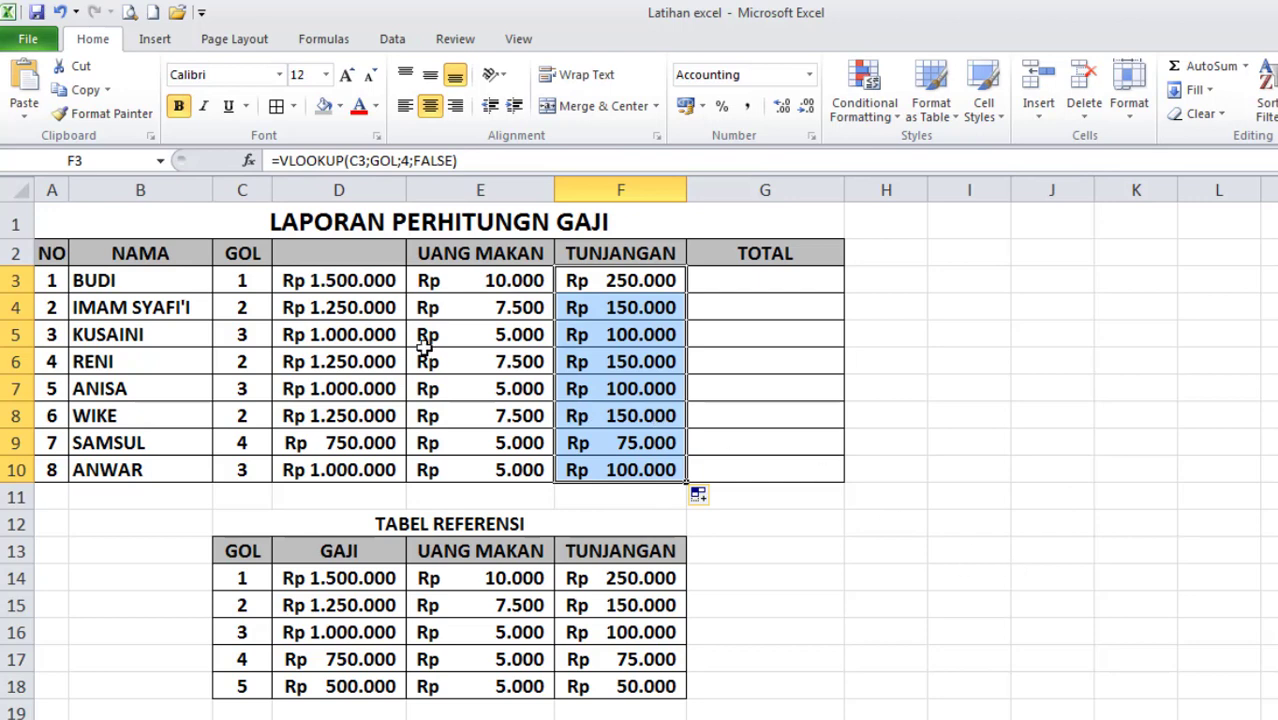
Step: Enter the header GAJI in cell D2 above the salary column
click(350, 261)
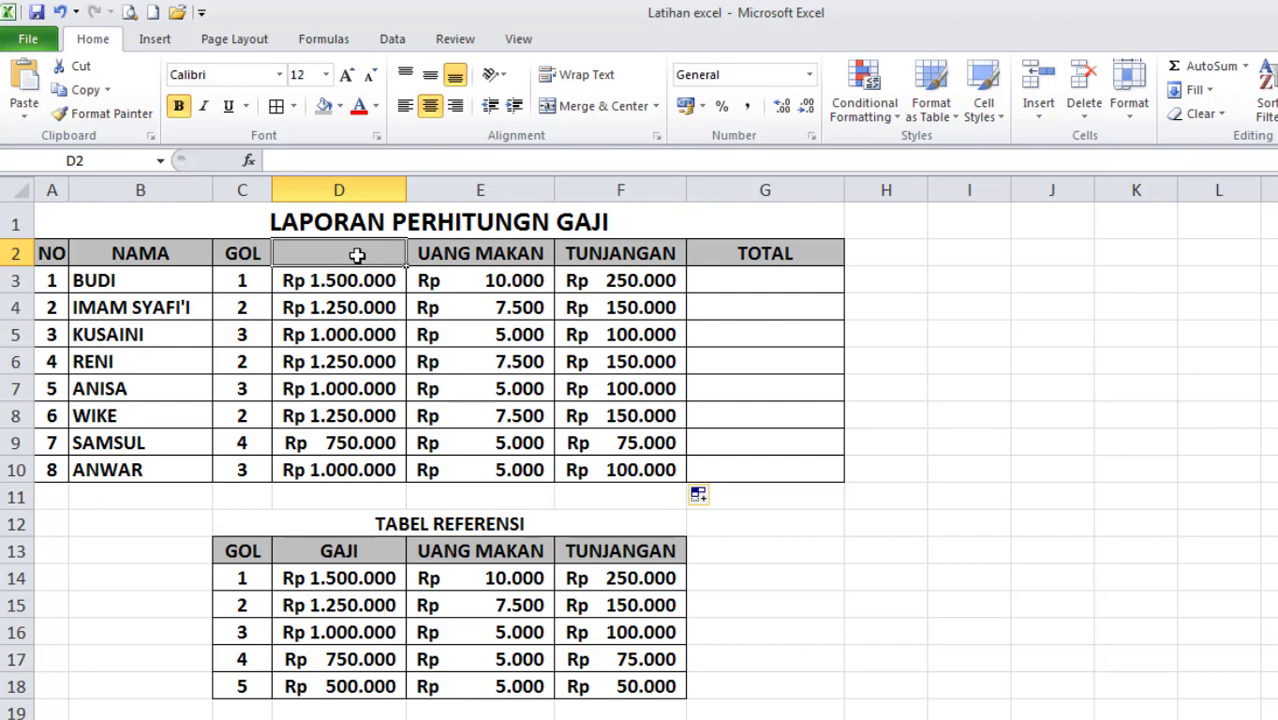
text(GAJI)
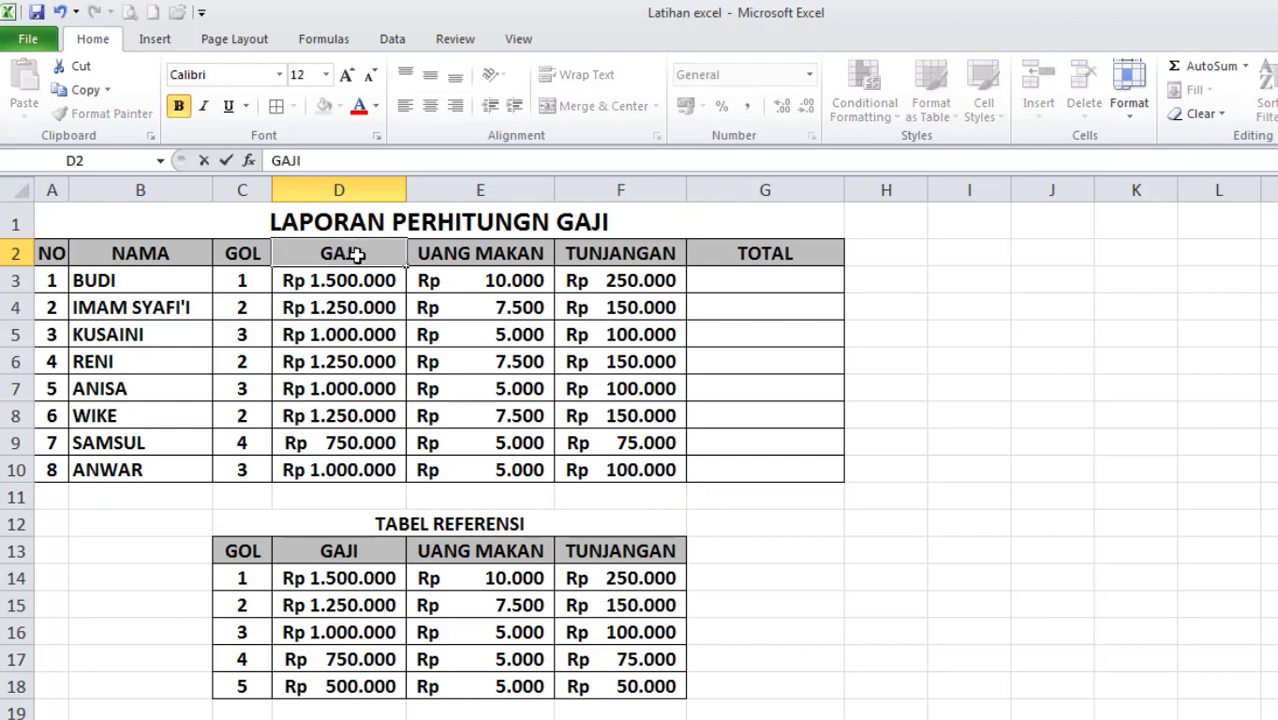
key(Return)
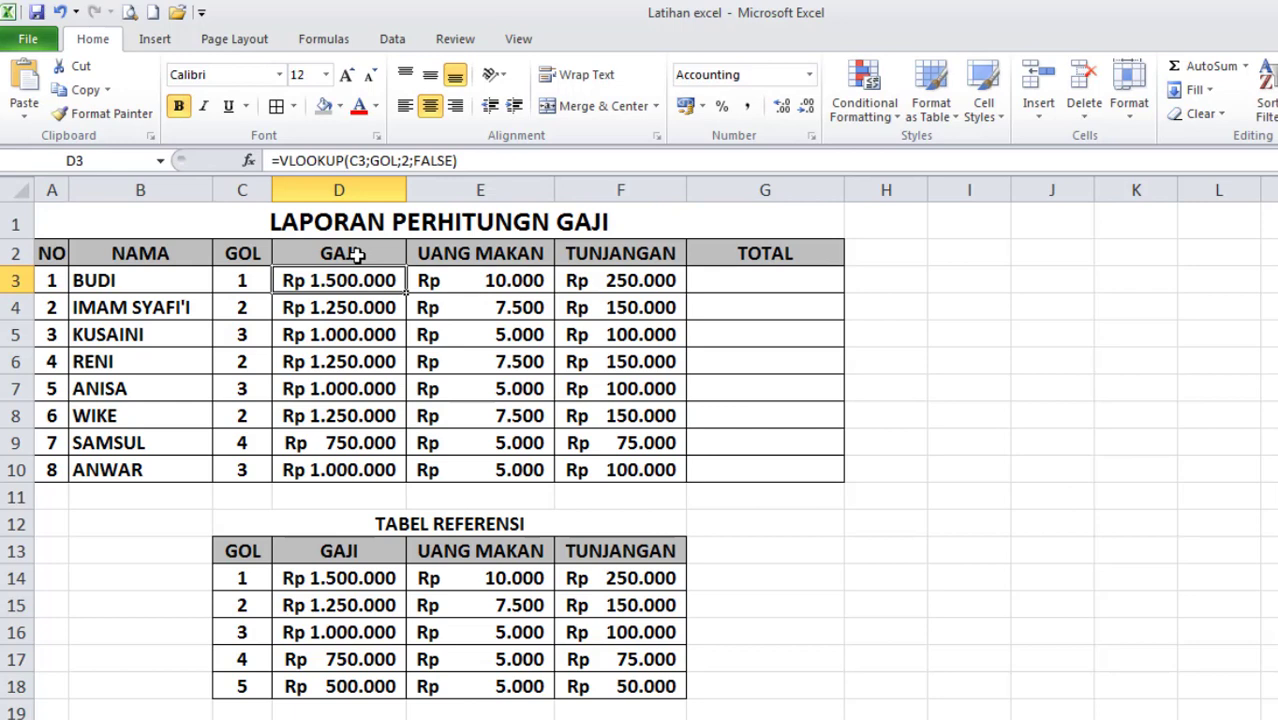
Step: Enter =D3+E3+F3 in G3 to add up salary, meal money and allowance for the TOTAL column
click(815, 360)
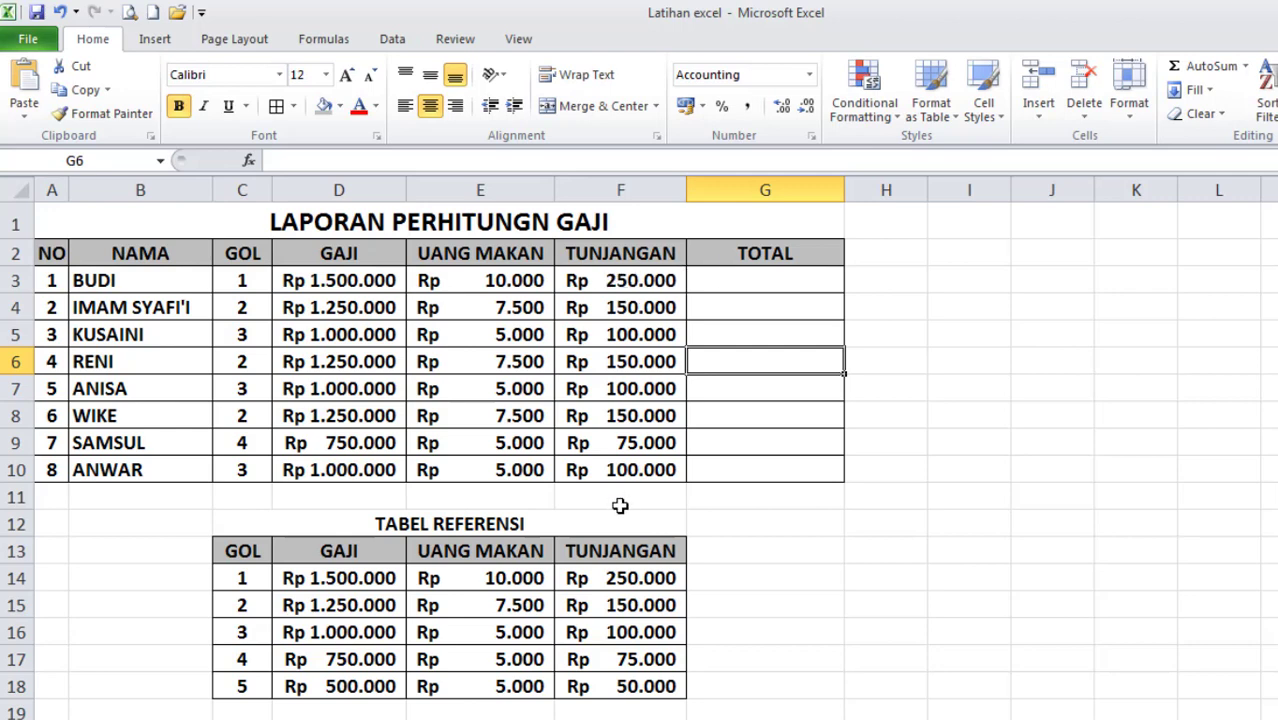
click(781, 285)
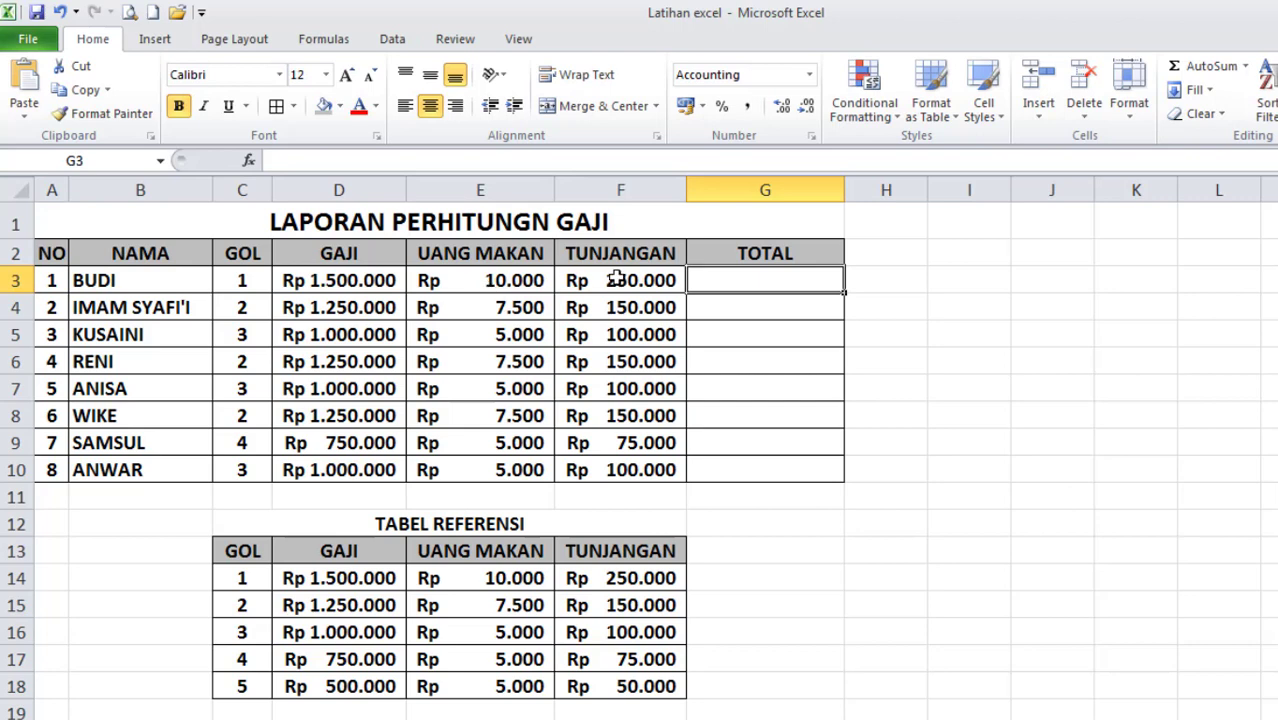
text(=)
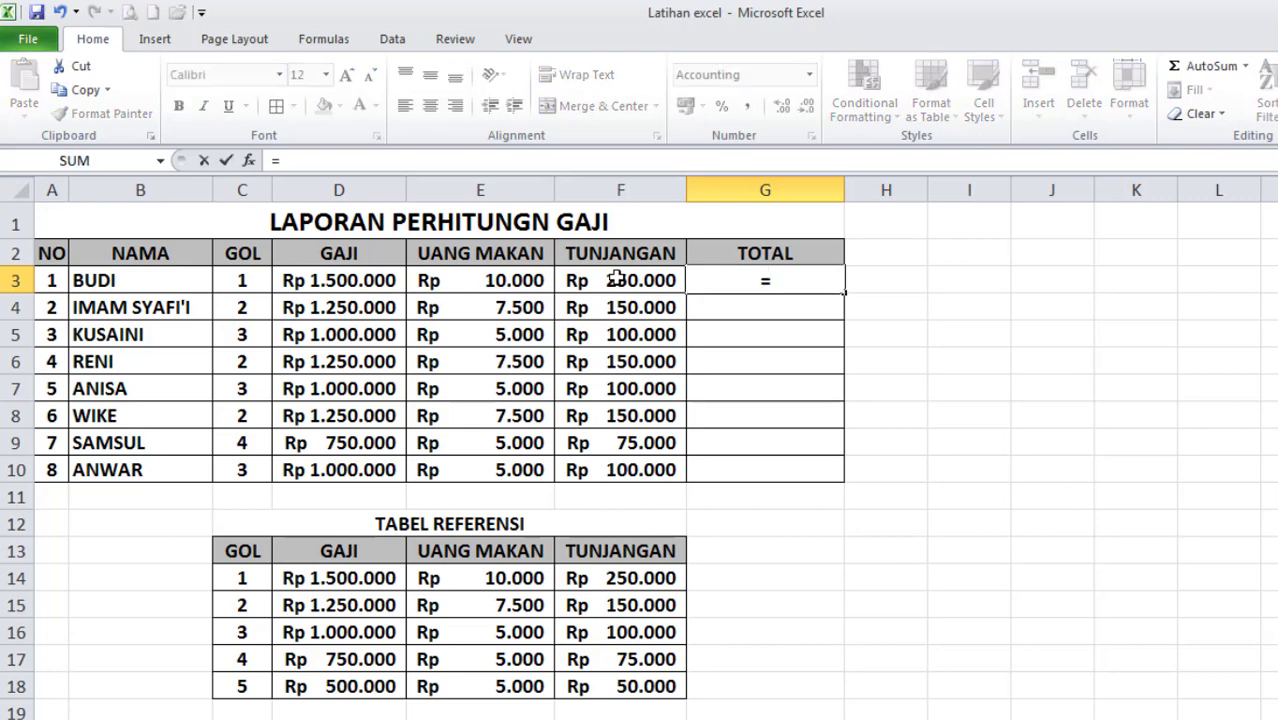
click(354, 285)
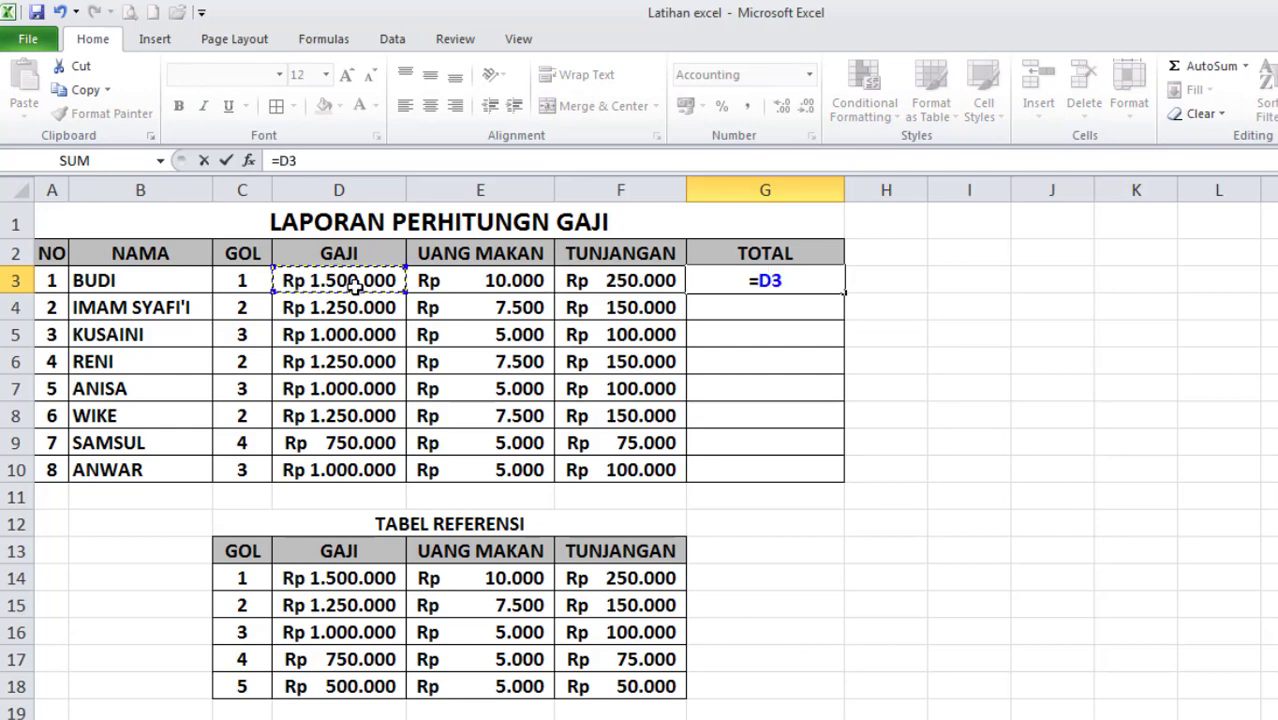
text(+)
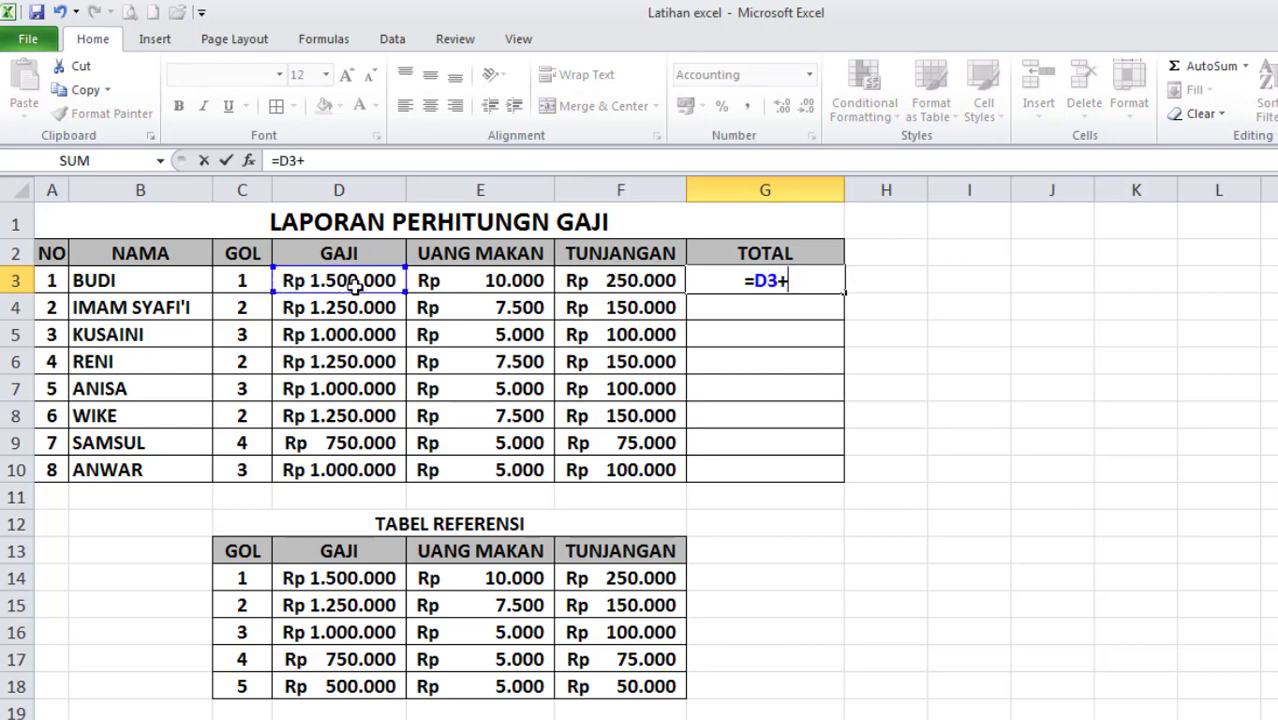
click(472, 297)
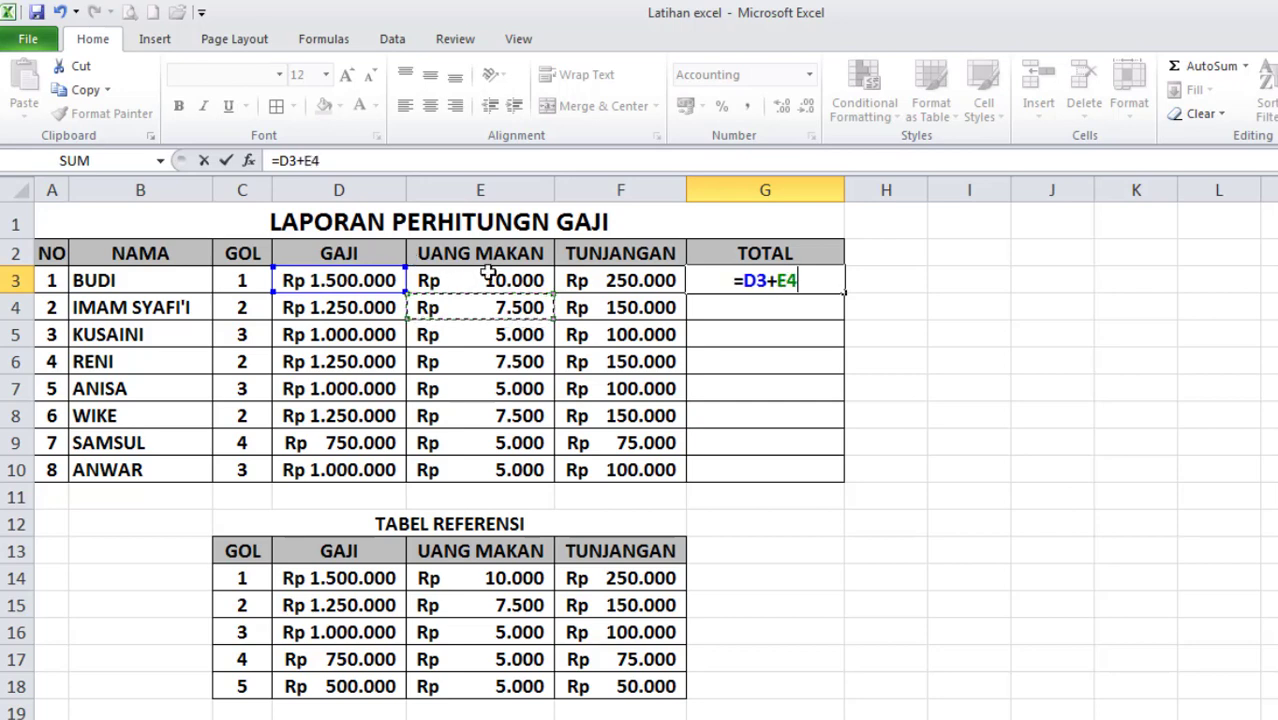
click(488, 276)
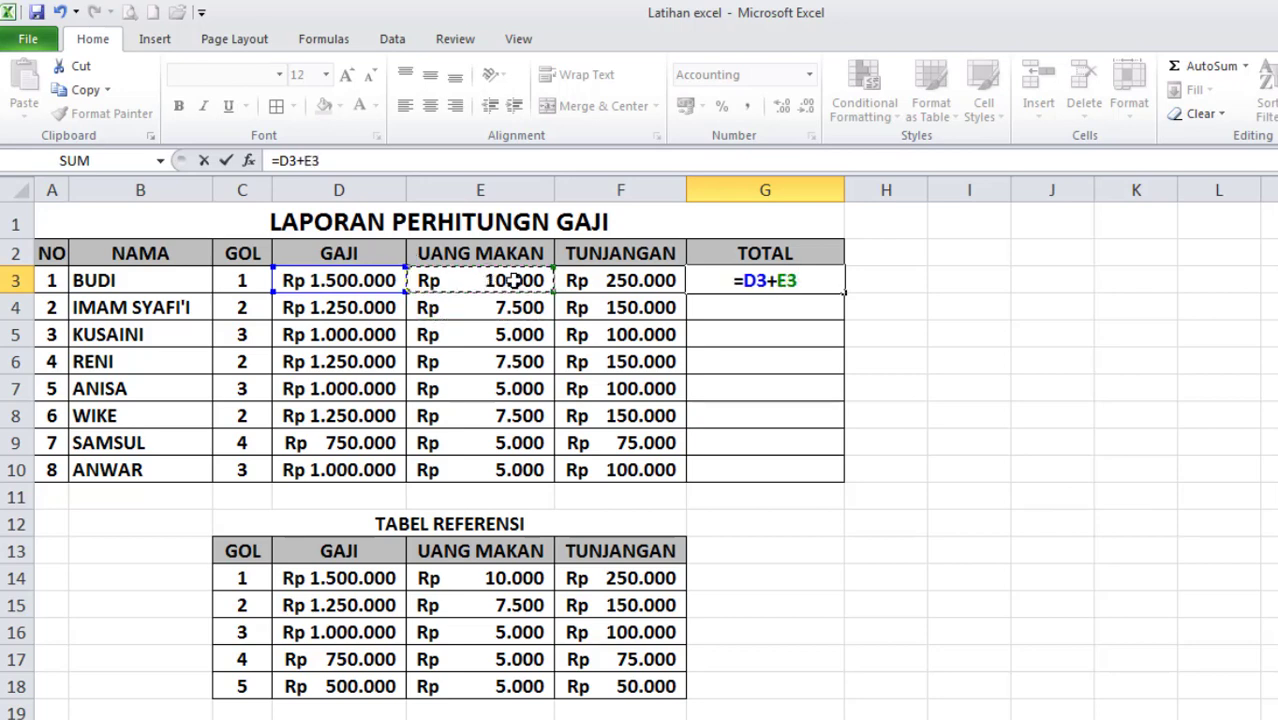
text(+)
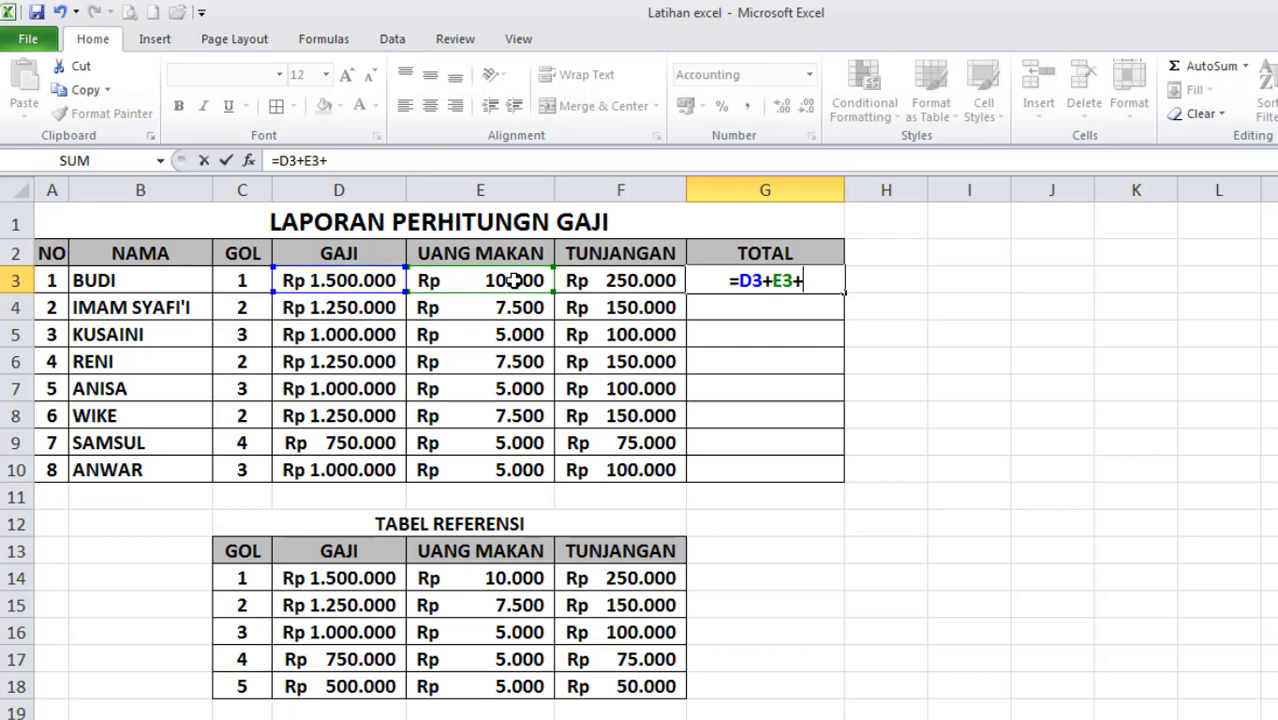
click(655, 282)
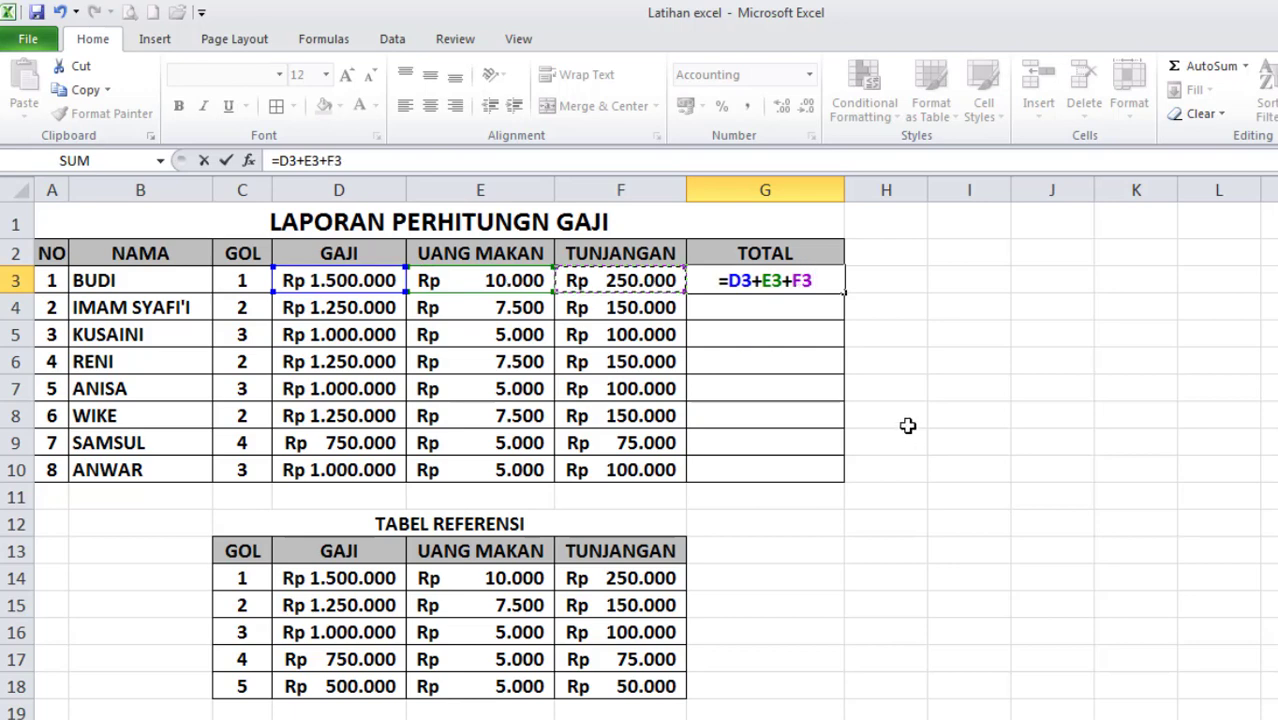
key(Return)
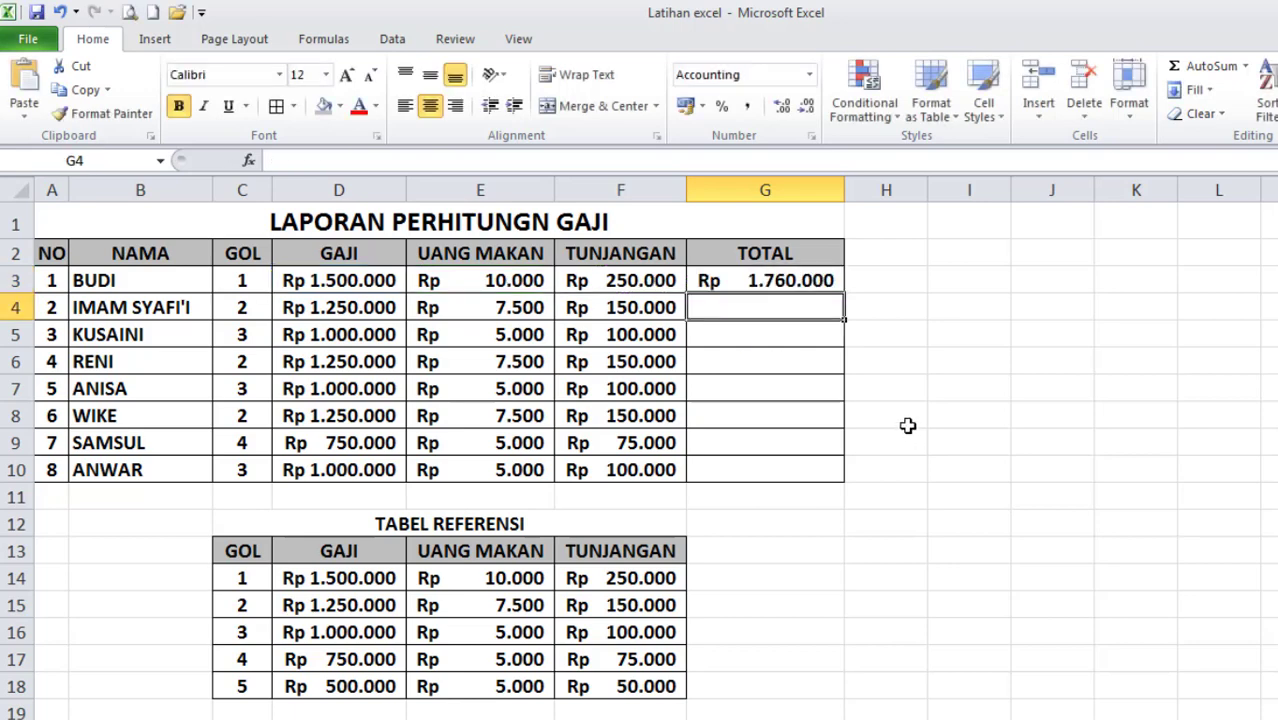
Step: Replace G3's formula with =SUM(D3:F3) using AutoSum and fill it down to G10
click(817, 281)
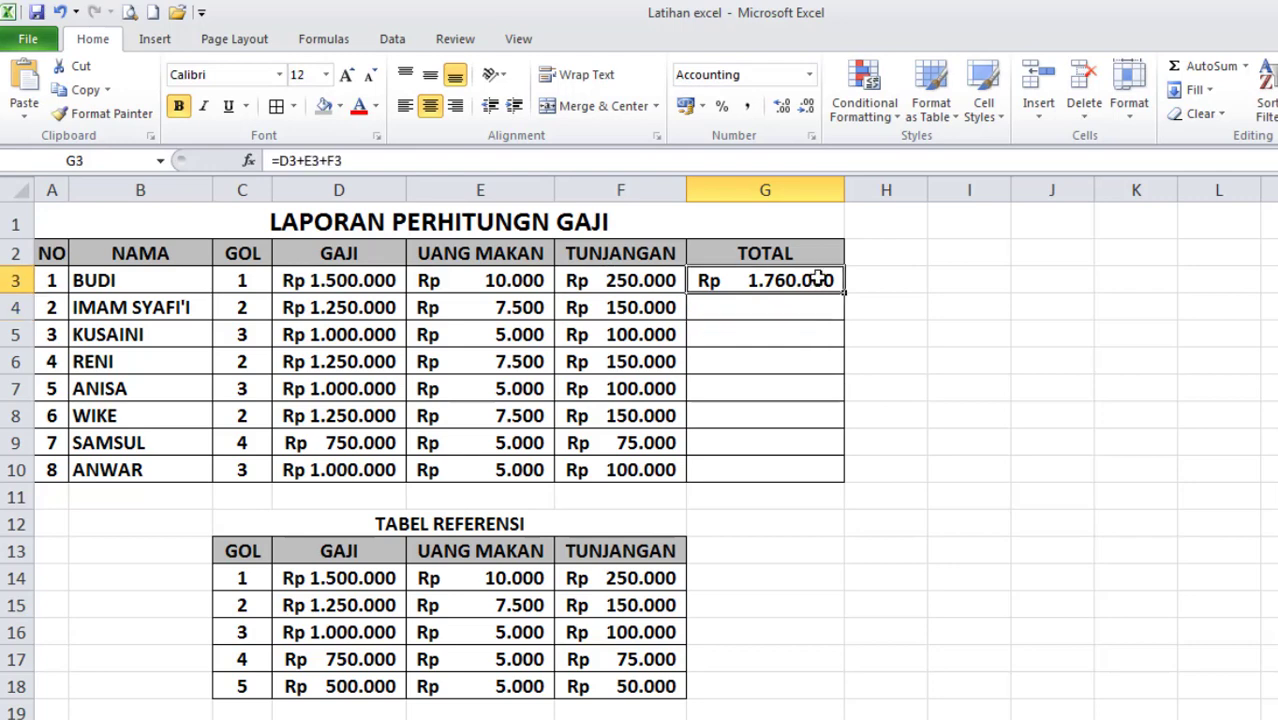
click(1205, 67)
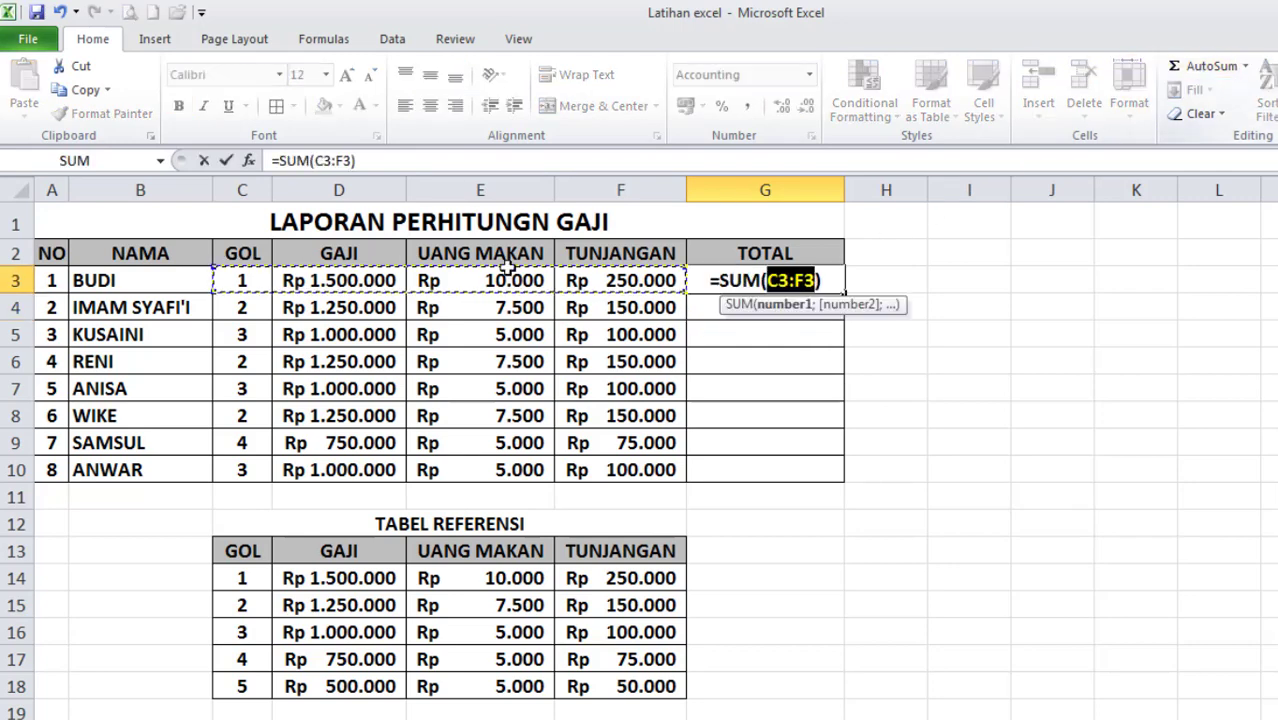
drag(286, 281, 622, 277)
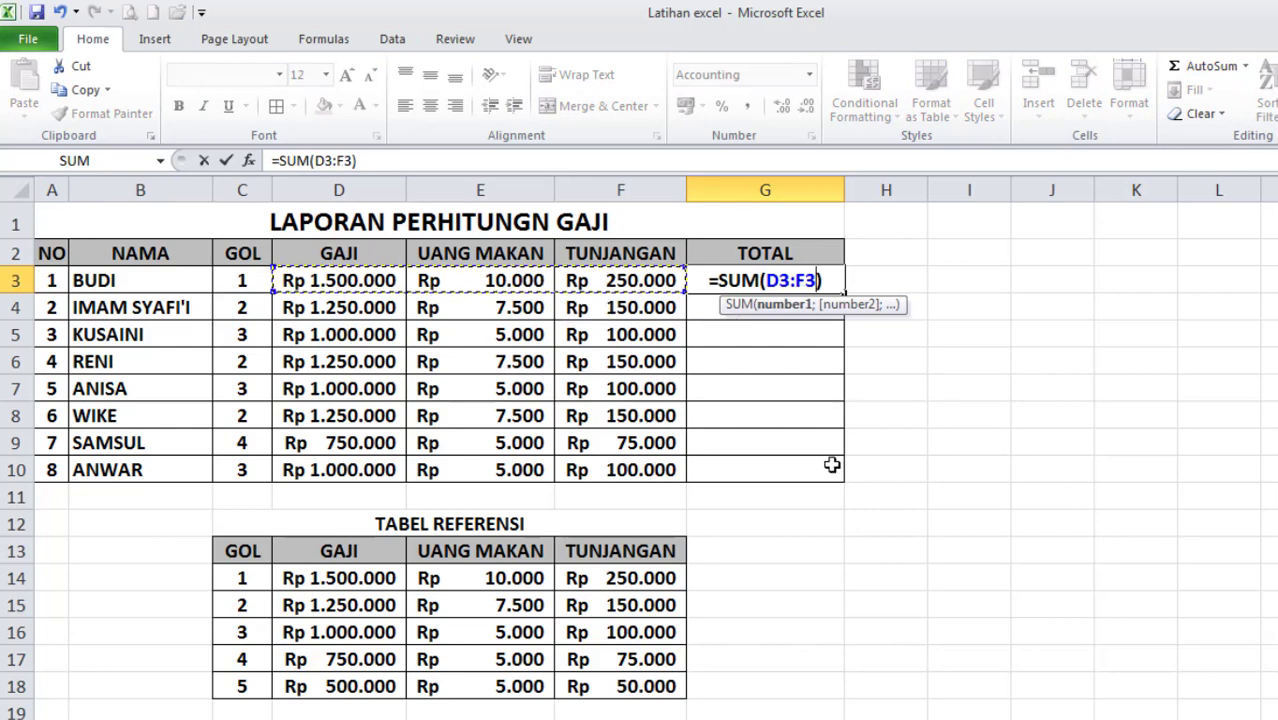
key(Return)
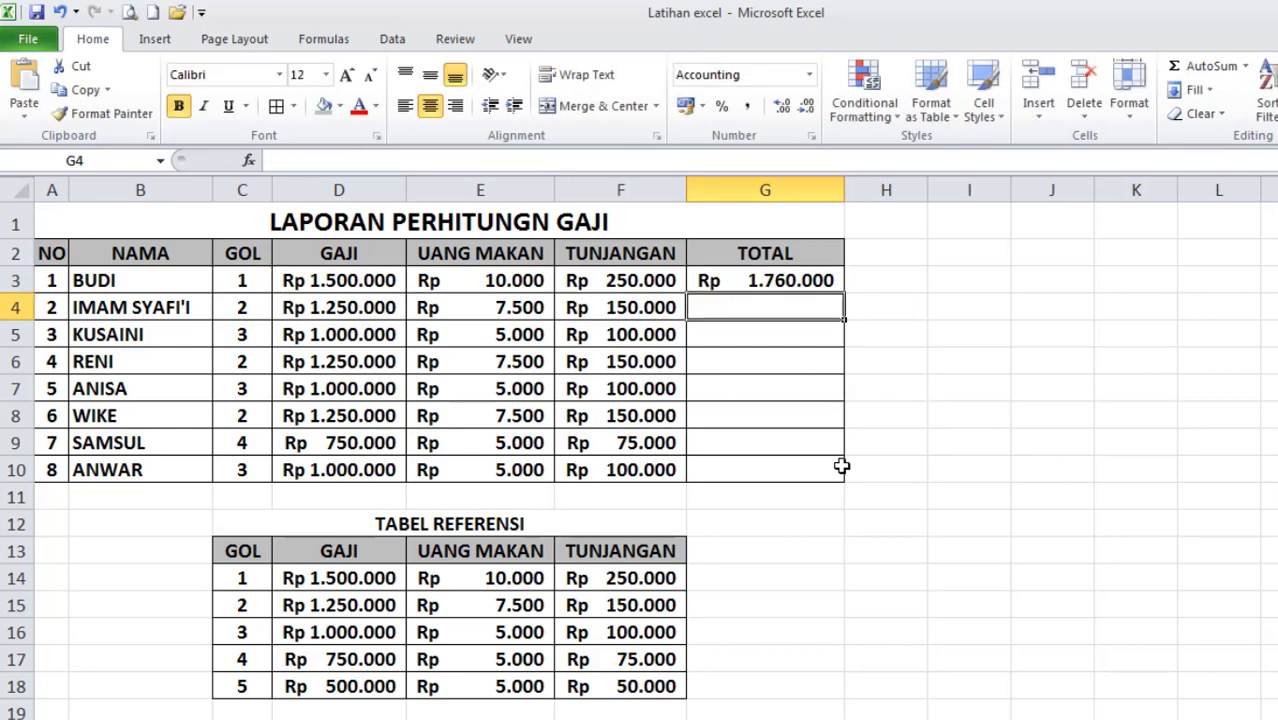
click(814, 281)
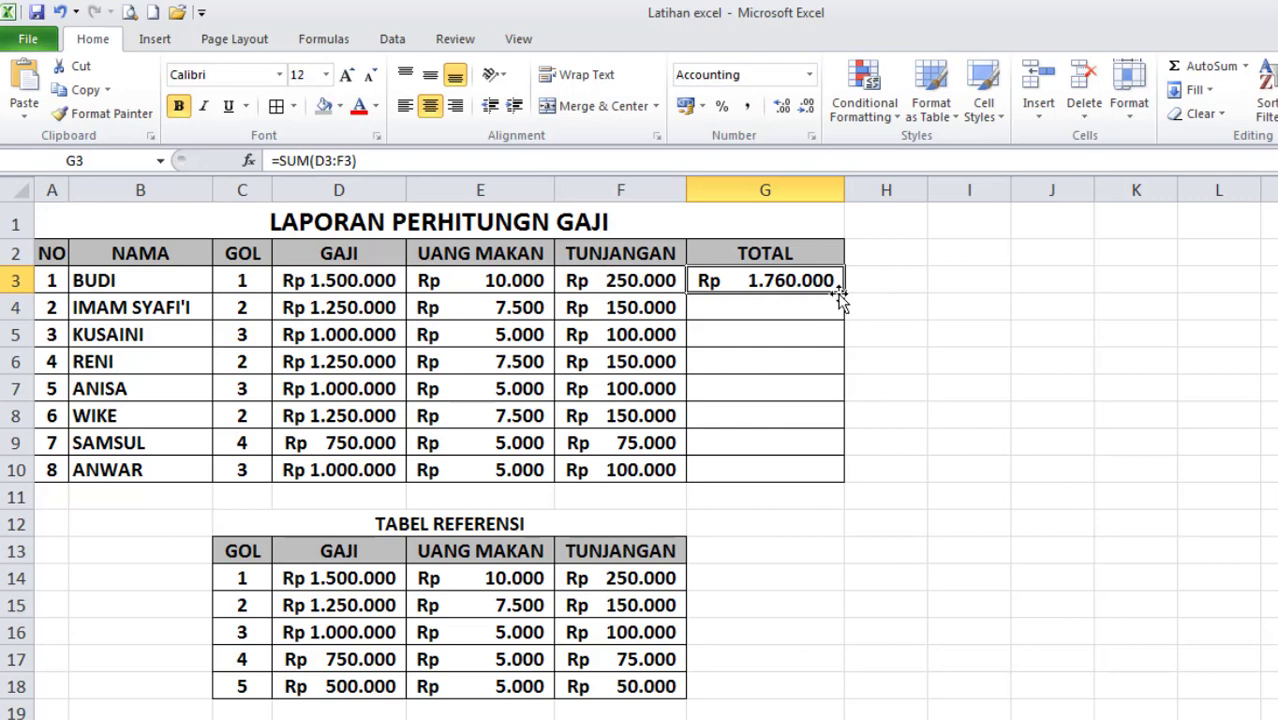
drag(844, 293, 845, 478)
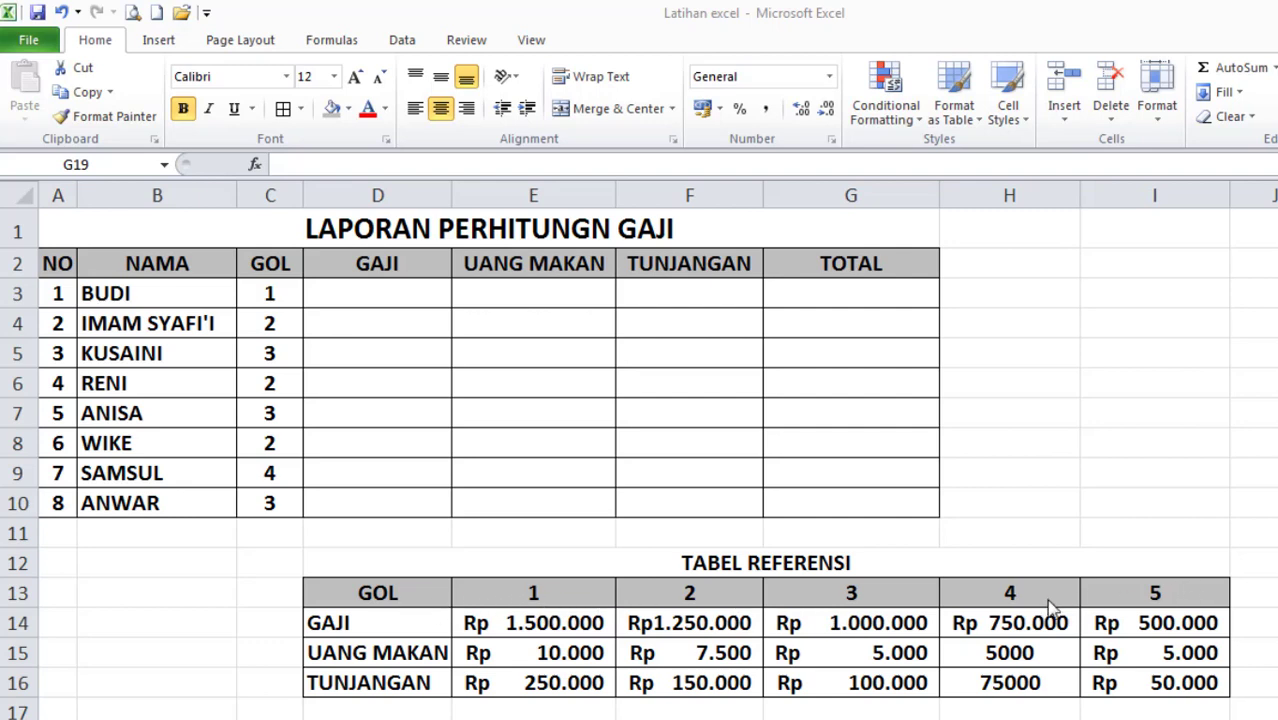
double_click(394, 292)
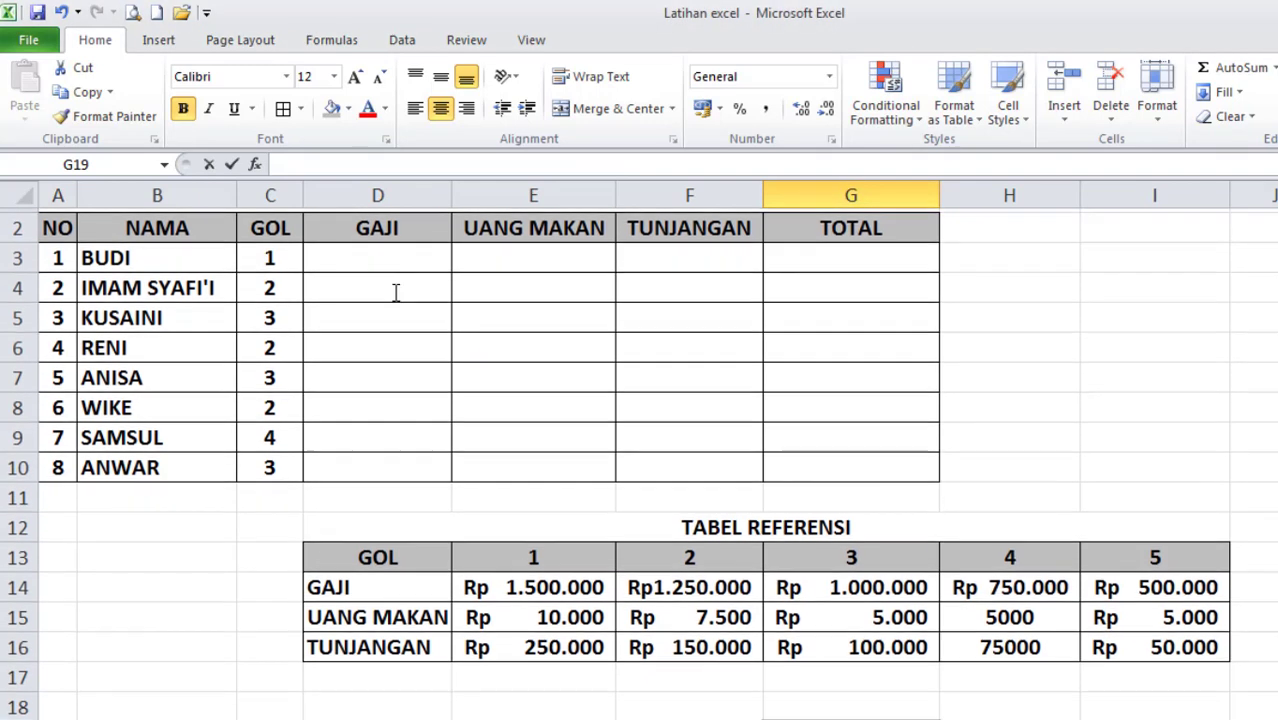
click(397, 252)
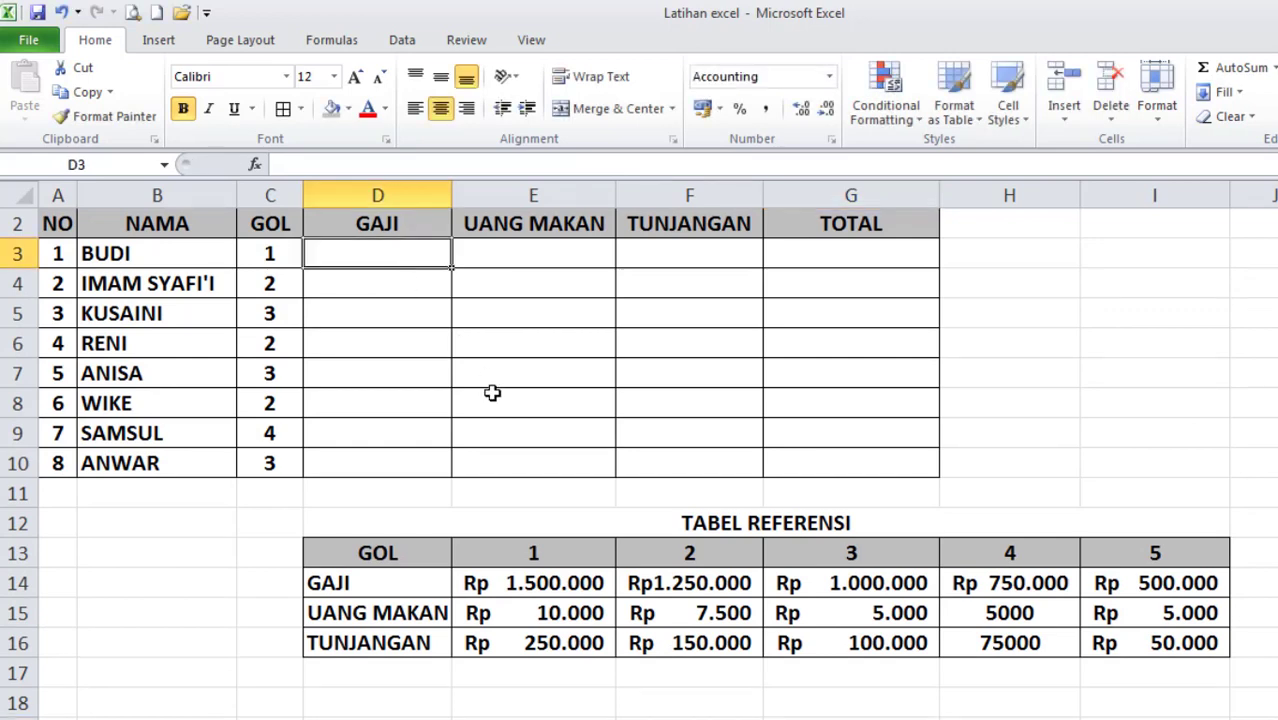
text(=)
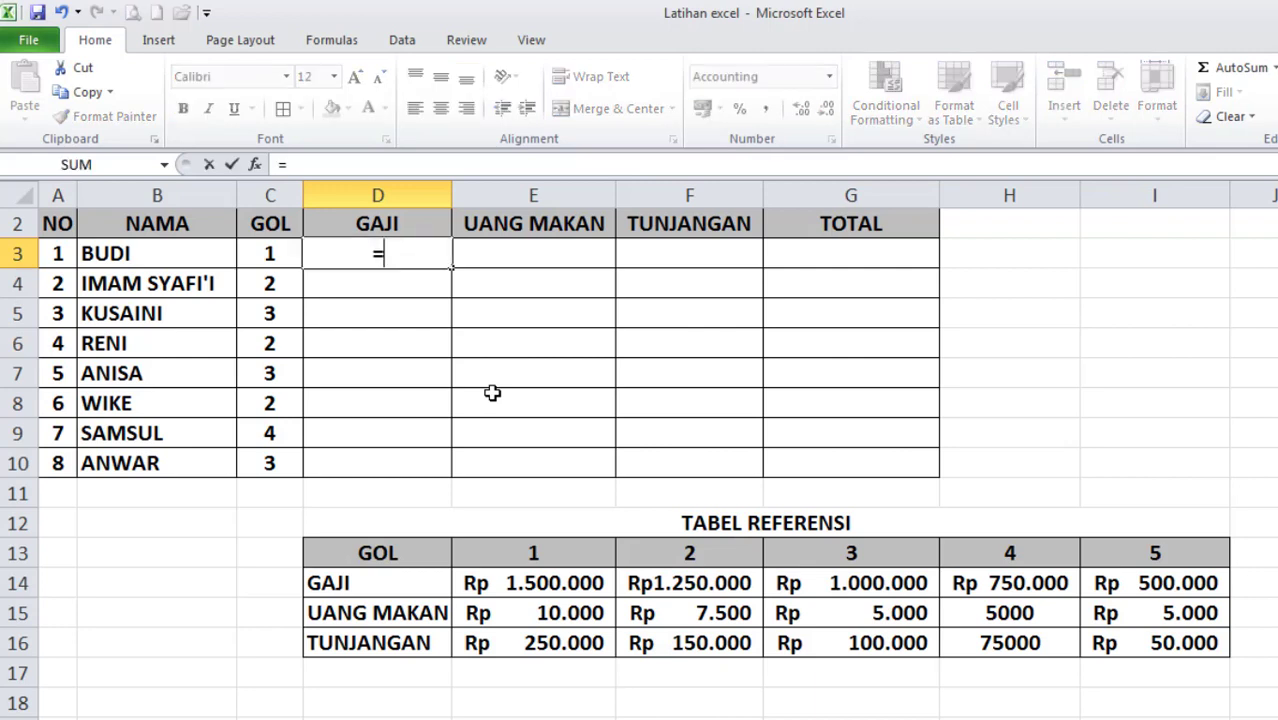
text(H)
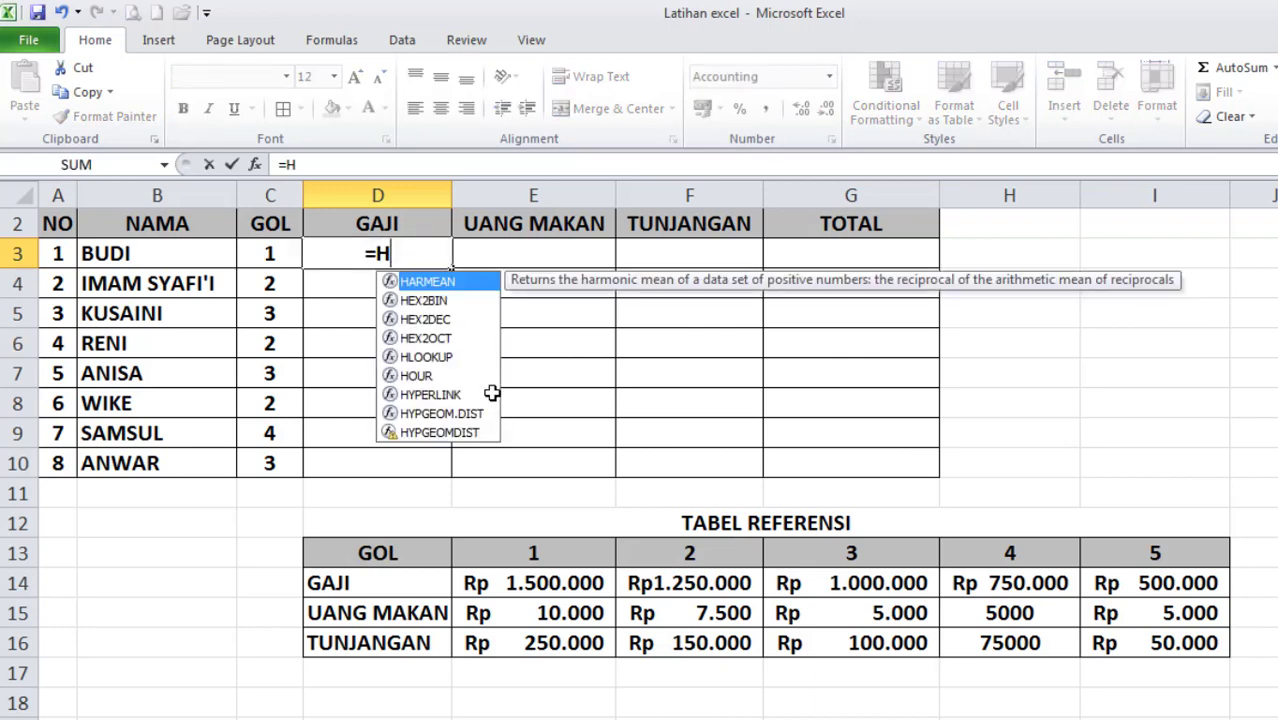
text(LOOKUP()
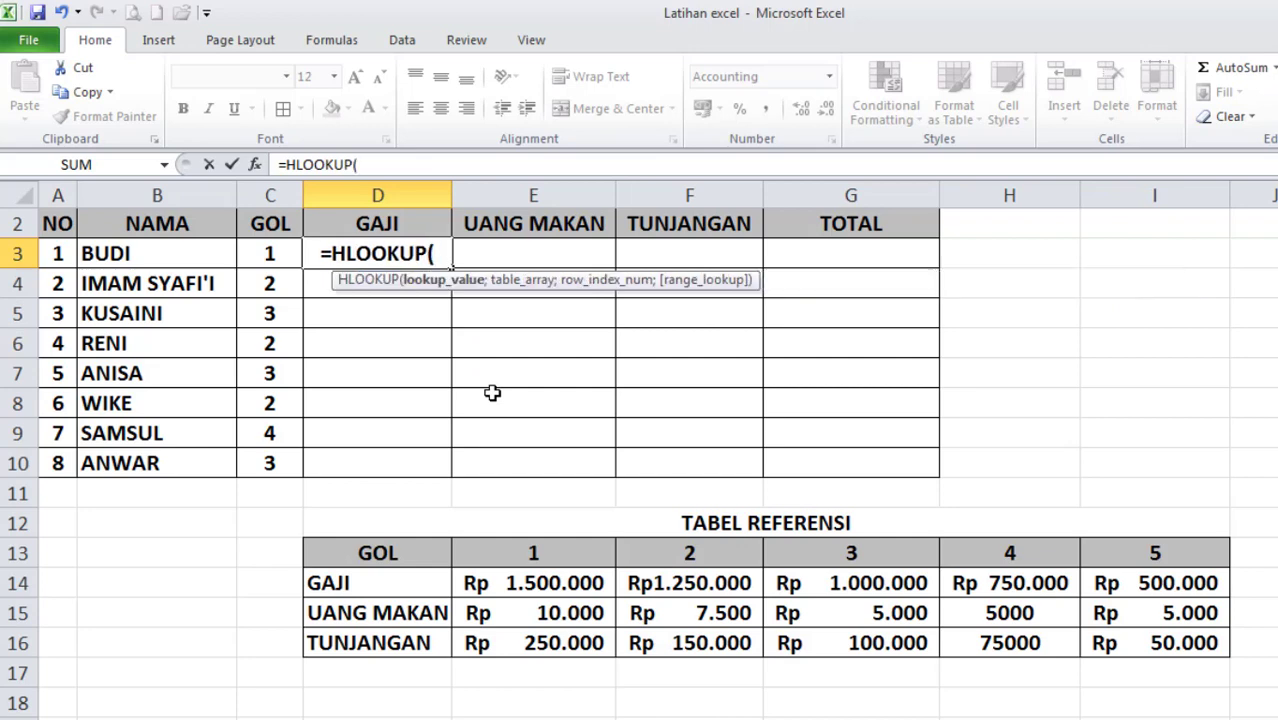
click(270, 254)
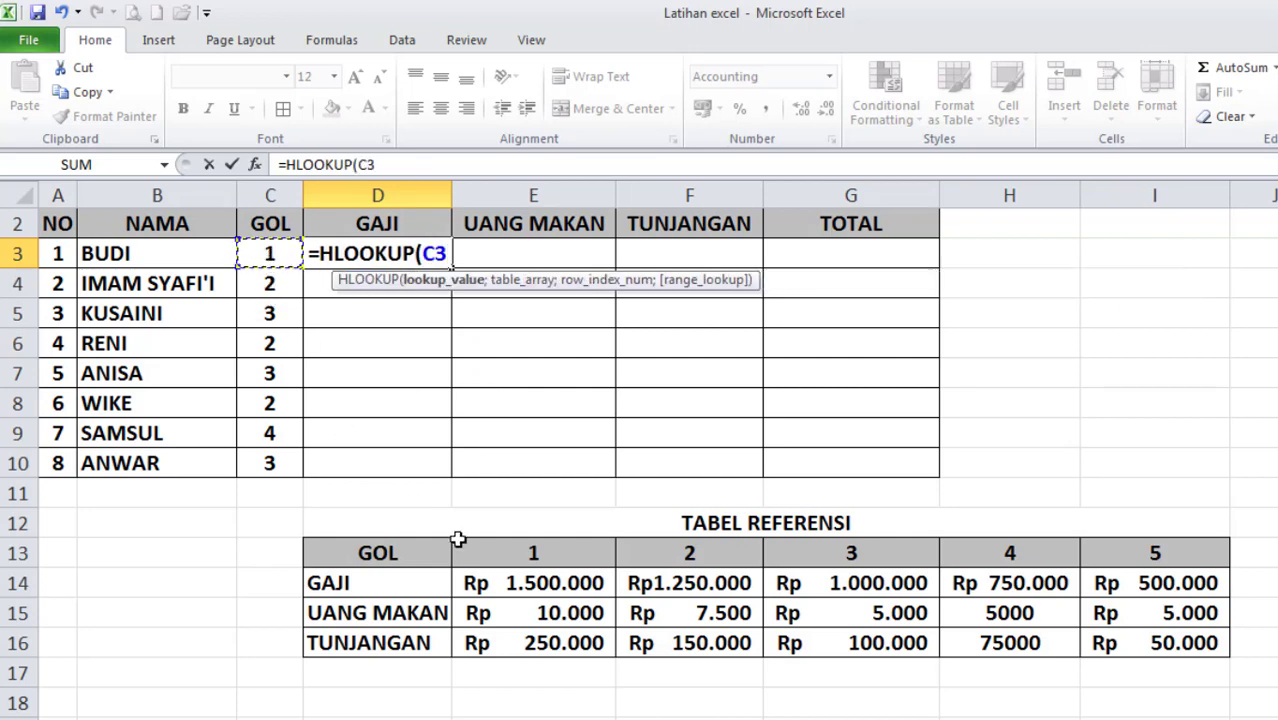
text(;)
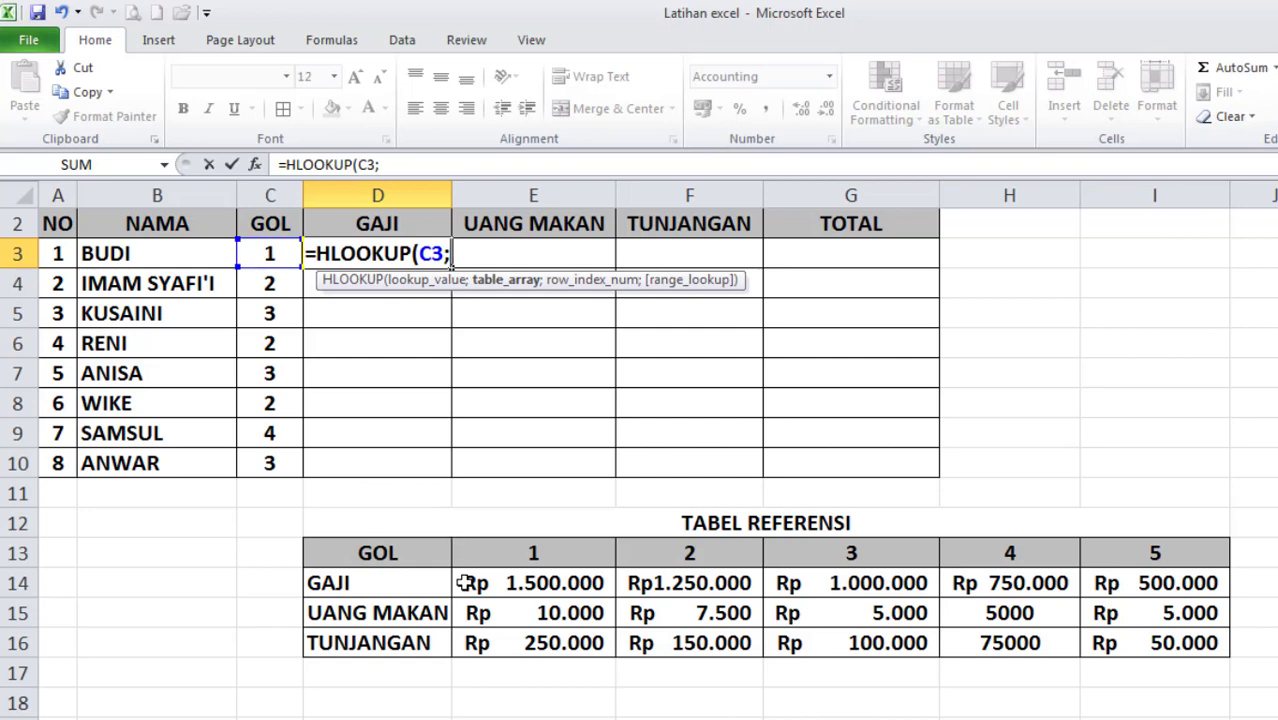
key(Escape)
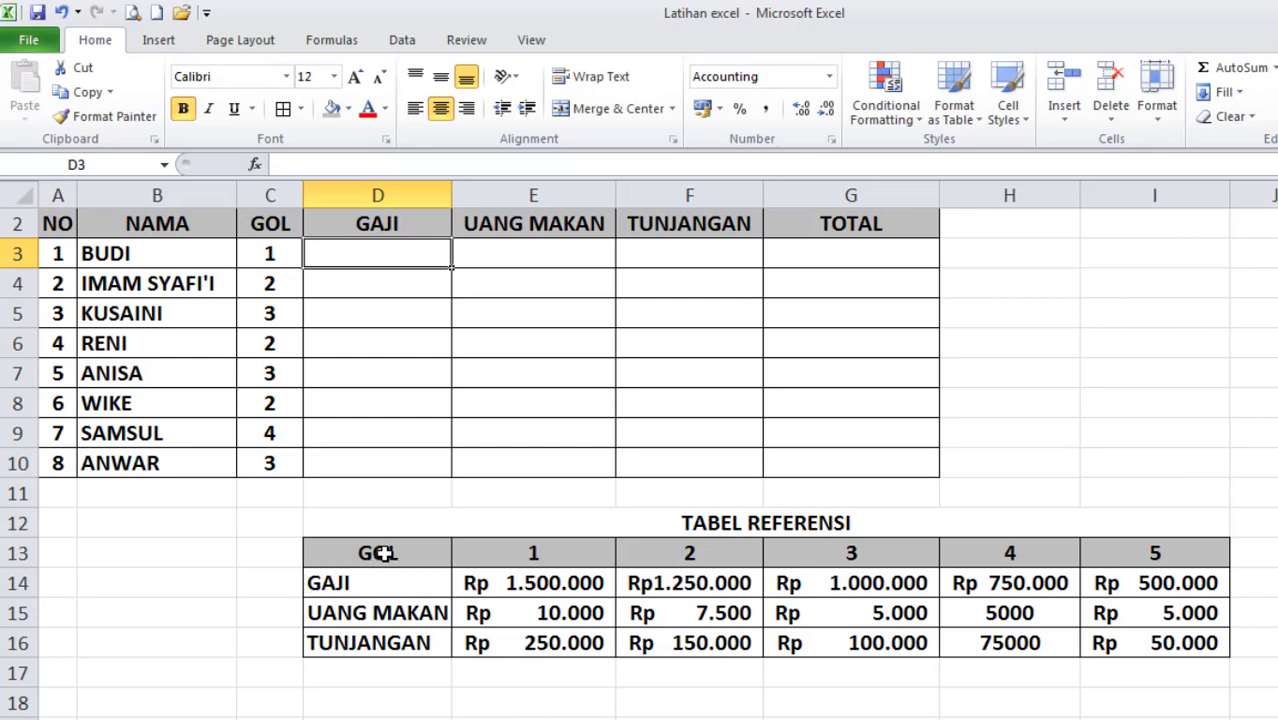
Step: Name the horizontal reference table range D13:I16 GOLONGAN and reselect the range to check its name
drag(371, 557, 1160, 648)
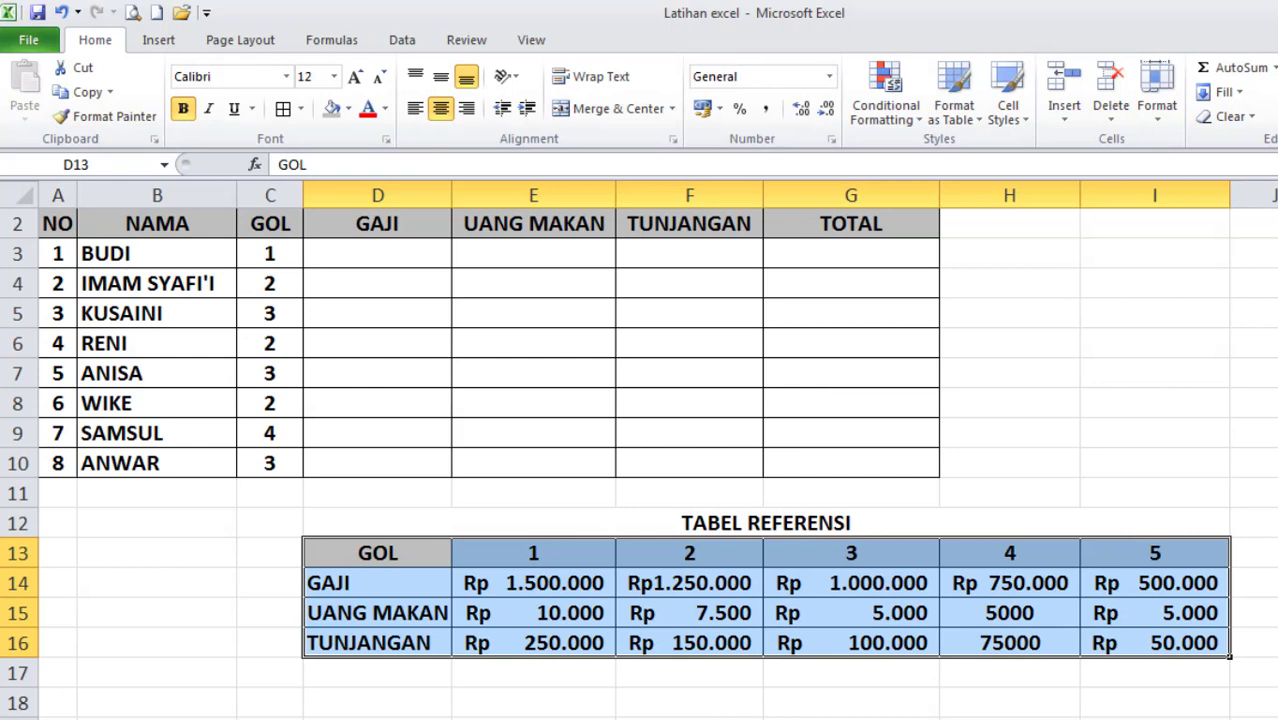
click(69, 162)
text(GOLONGAN)
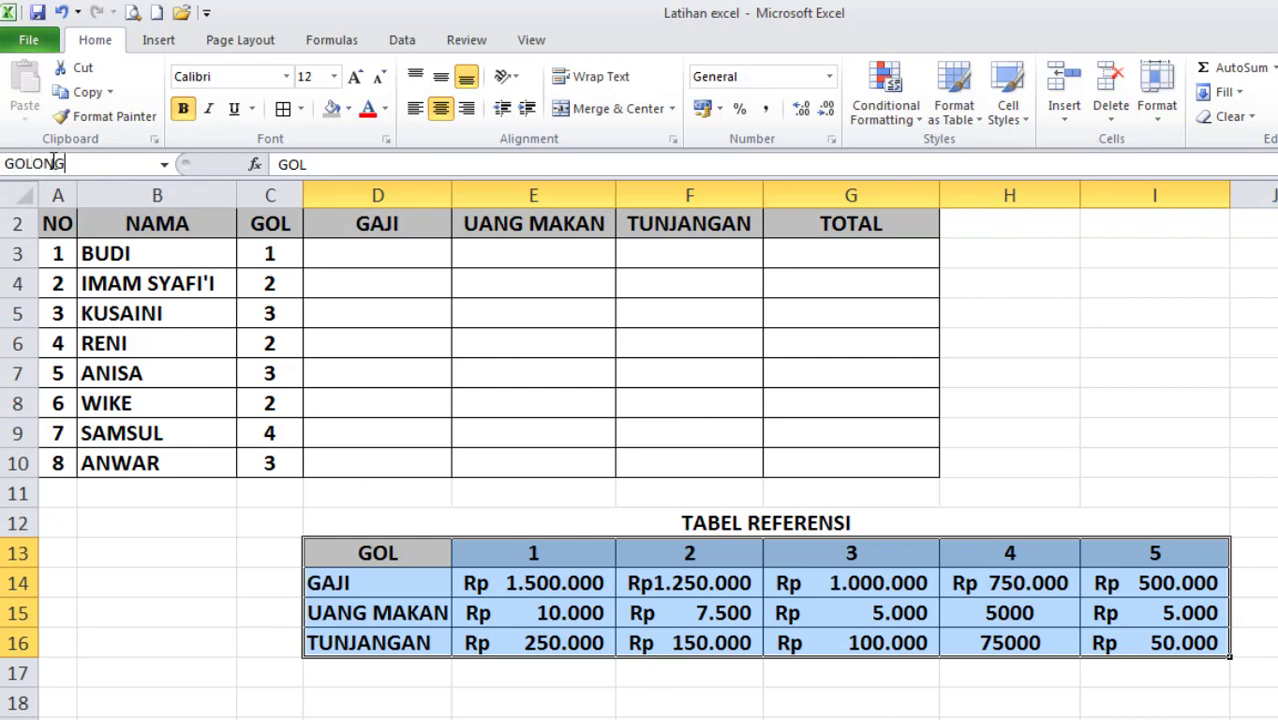
key(Return)
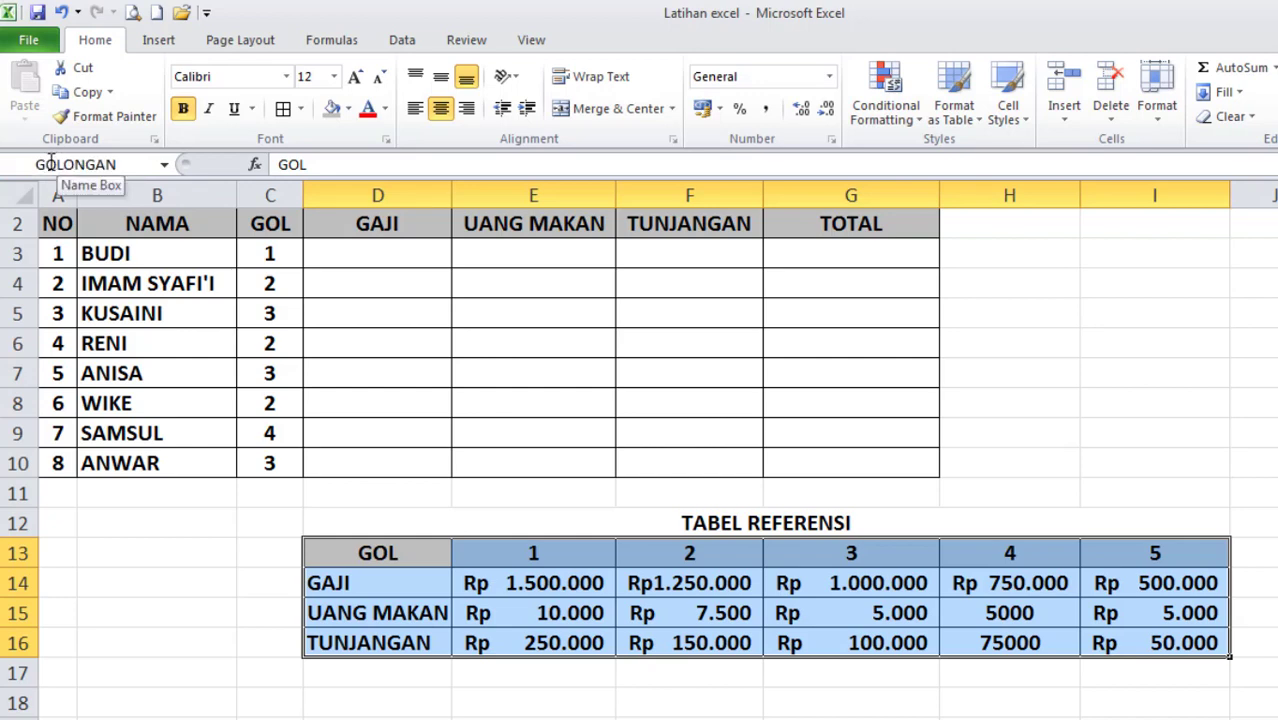
click(392, 595)
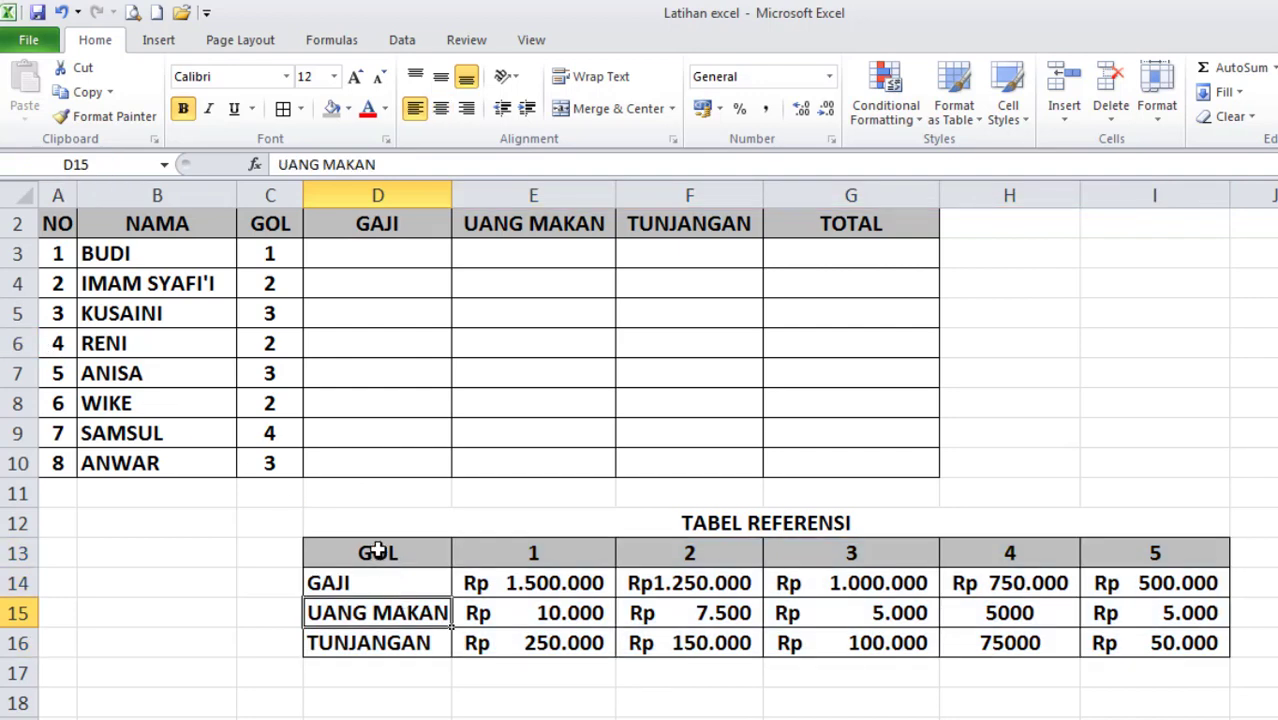
drag(379, 551, 1135, 642)
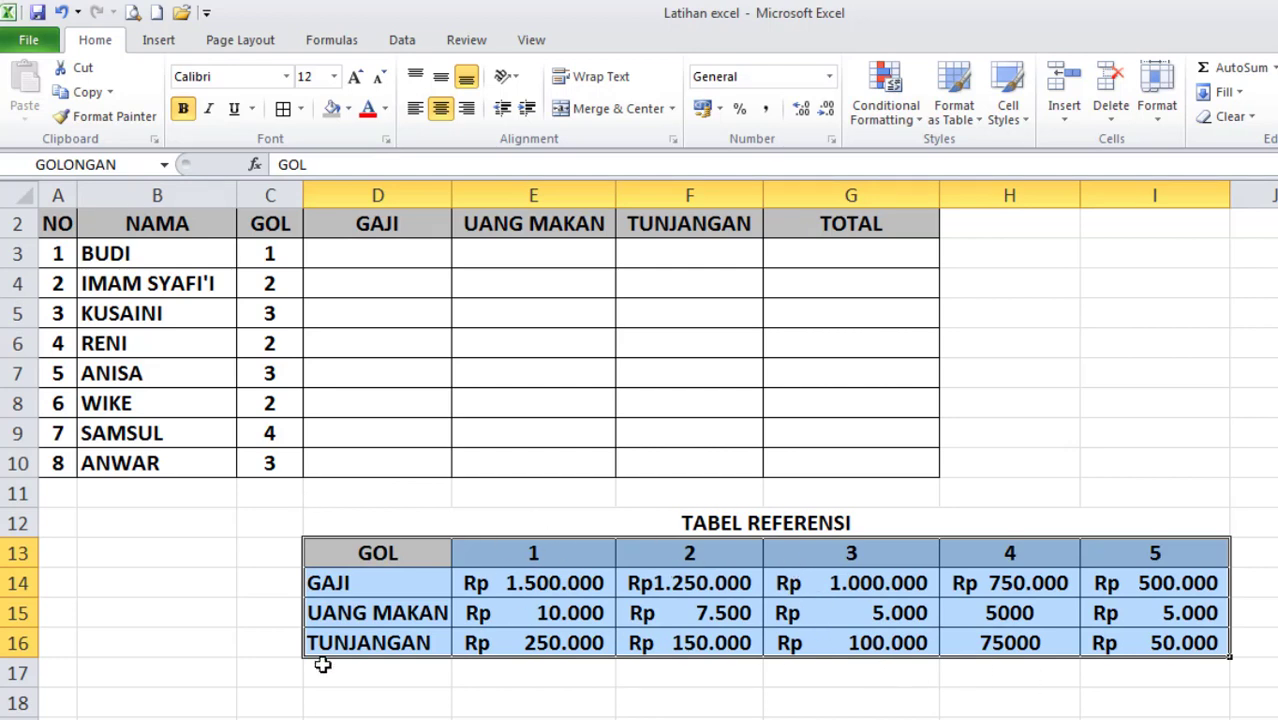
Step: Enter =HLOOKUP(C3;GOLONGAN;2;FALSE) in D3 for the GAJI column and fill it down to D10
click(327, 245)
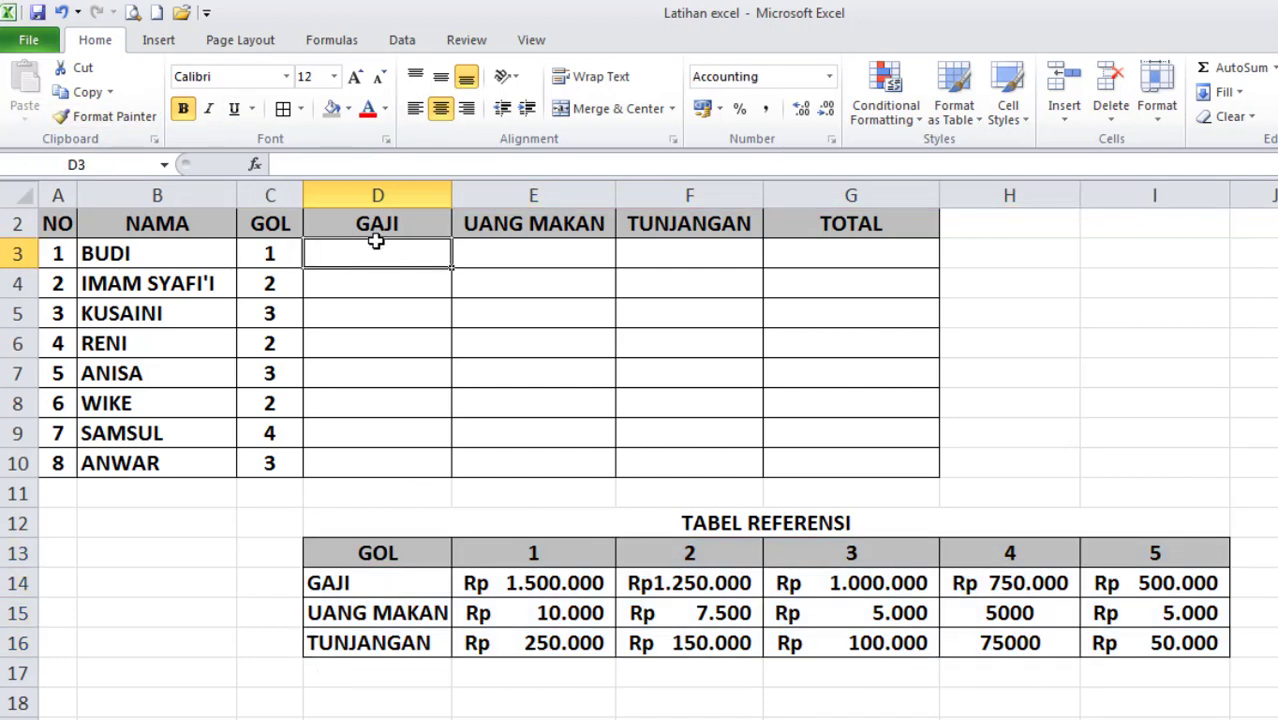
text(=HL)
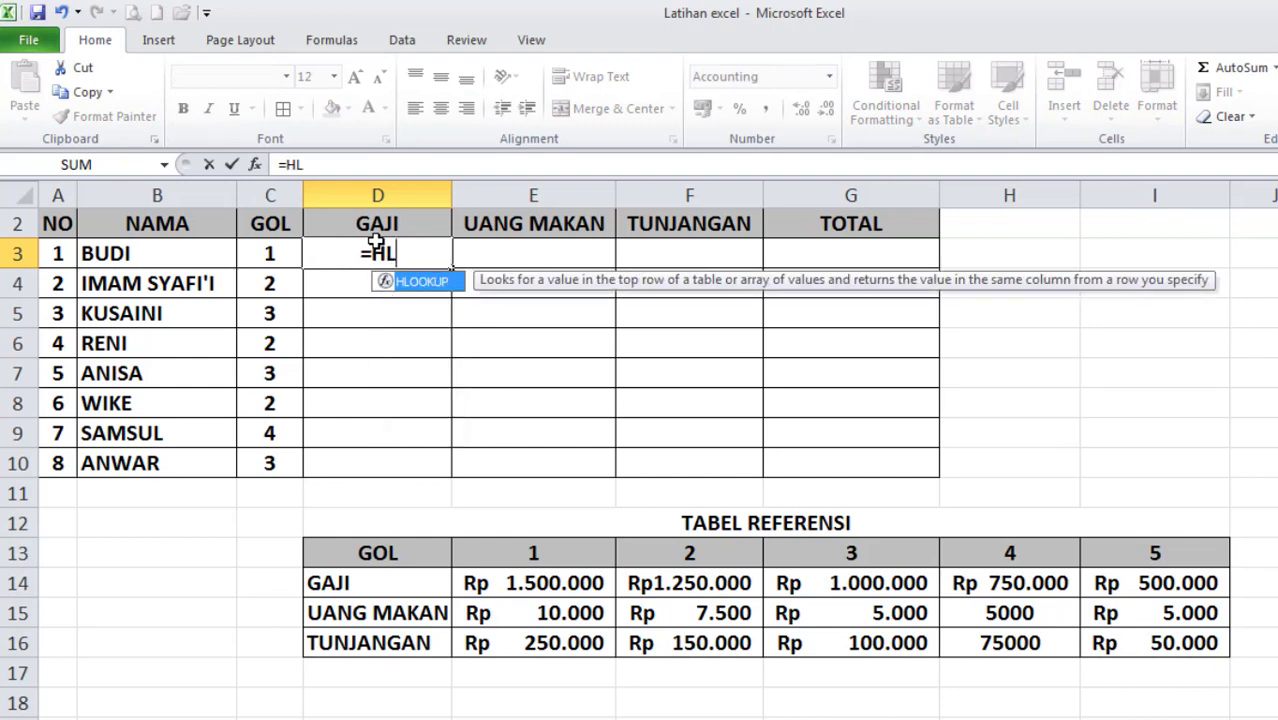
text(OOKUP()
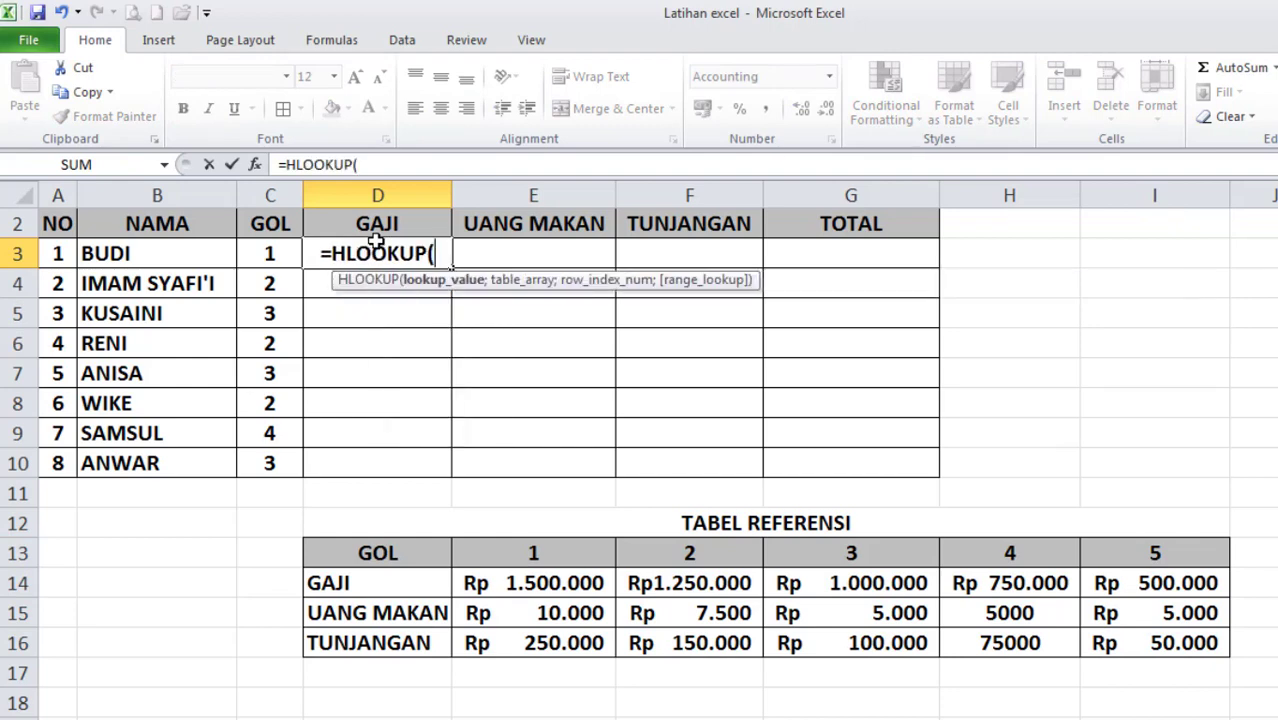
click(273, 255)
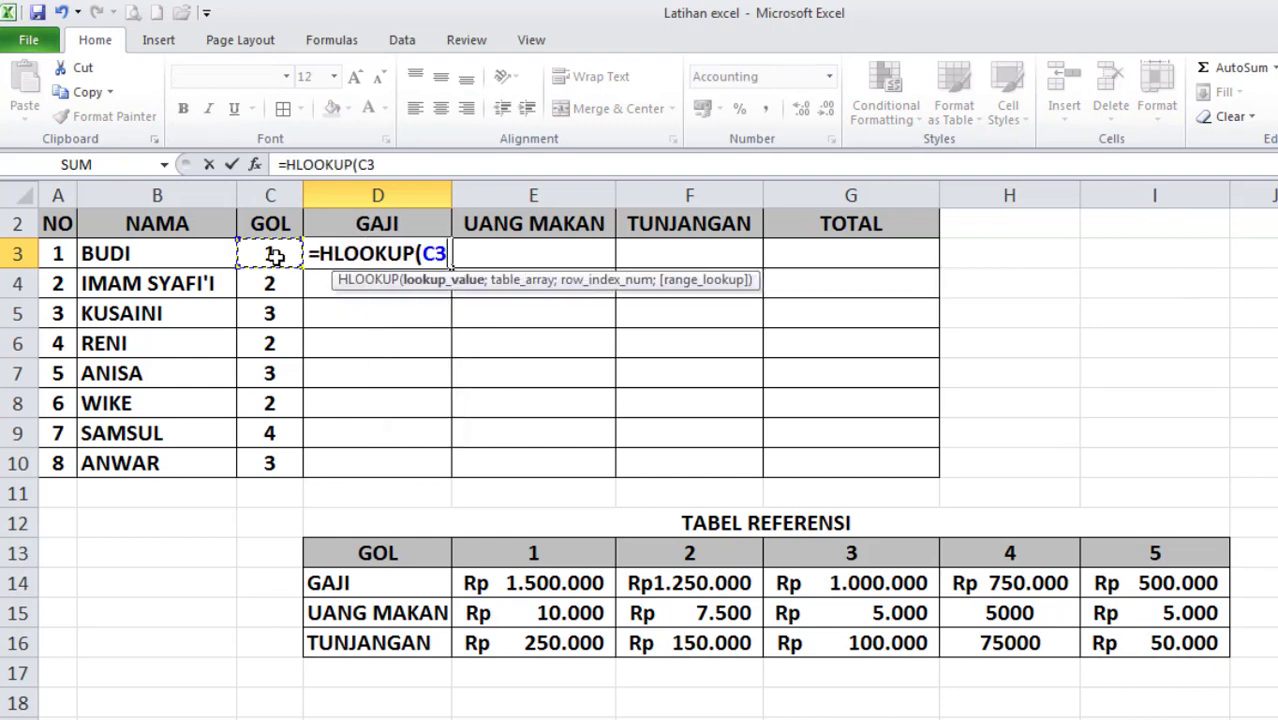
text(;)
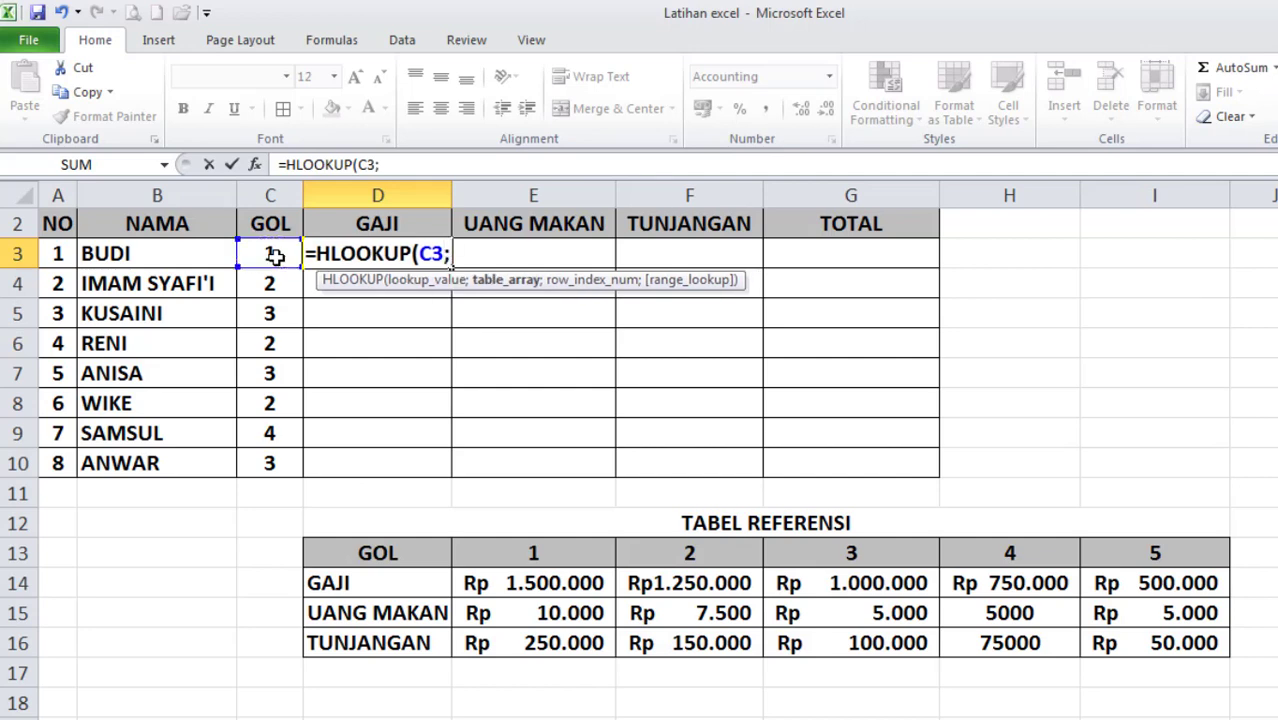
text(GOLONG)
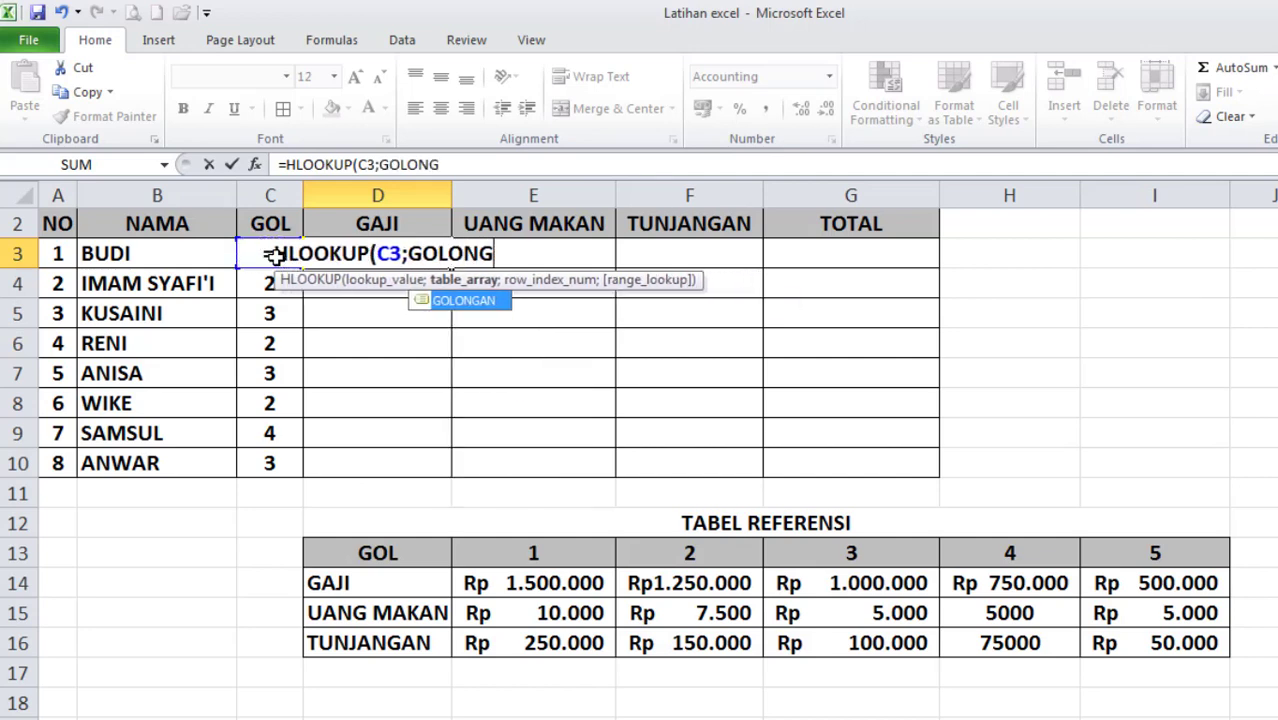
text(AN)
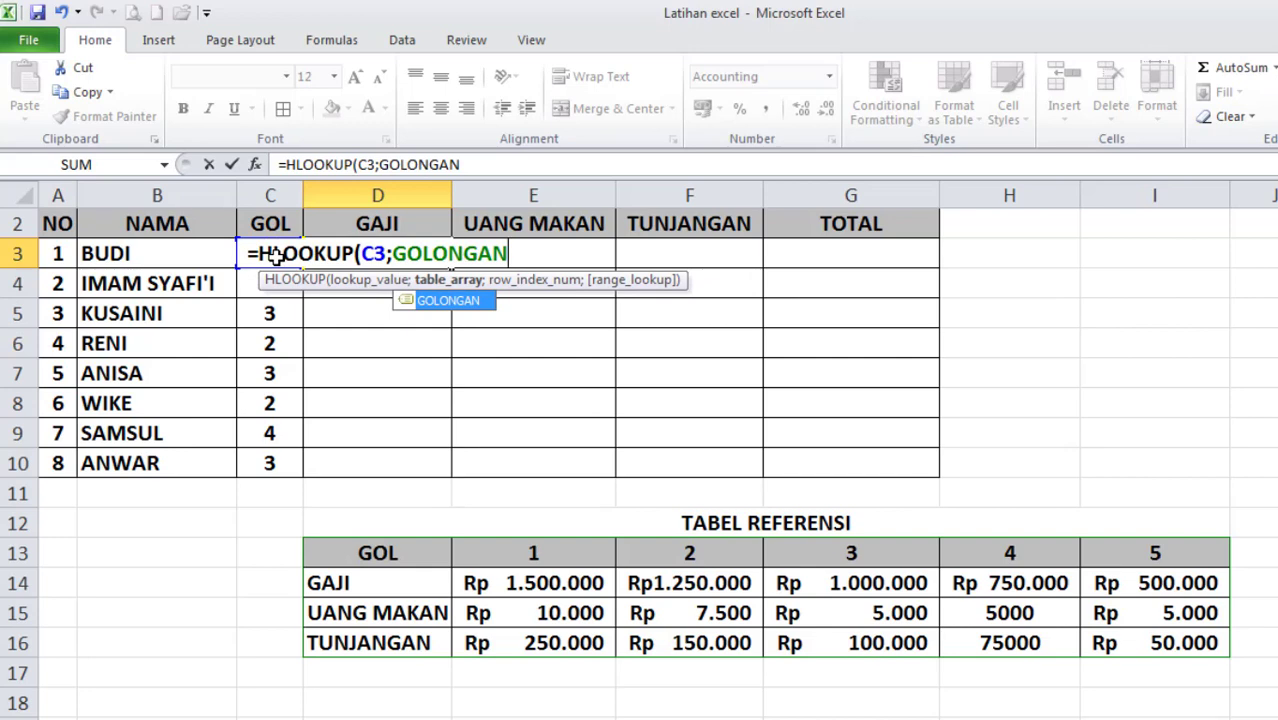
text(;)
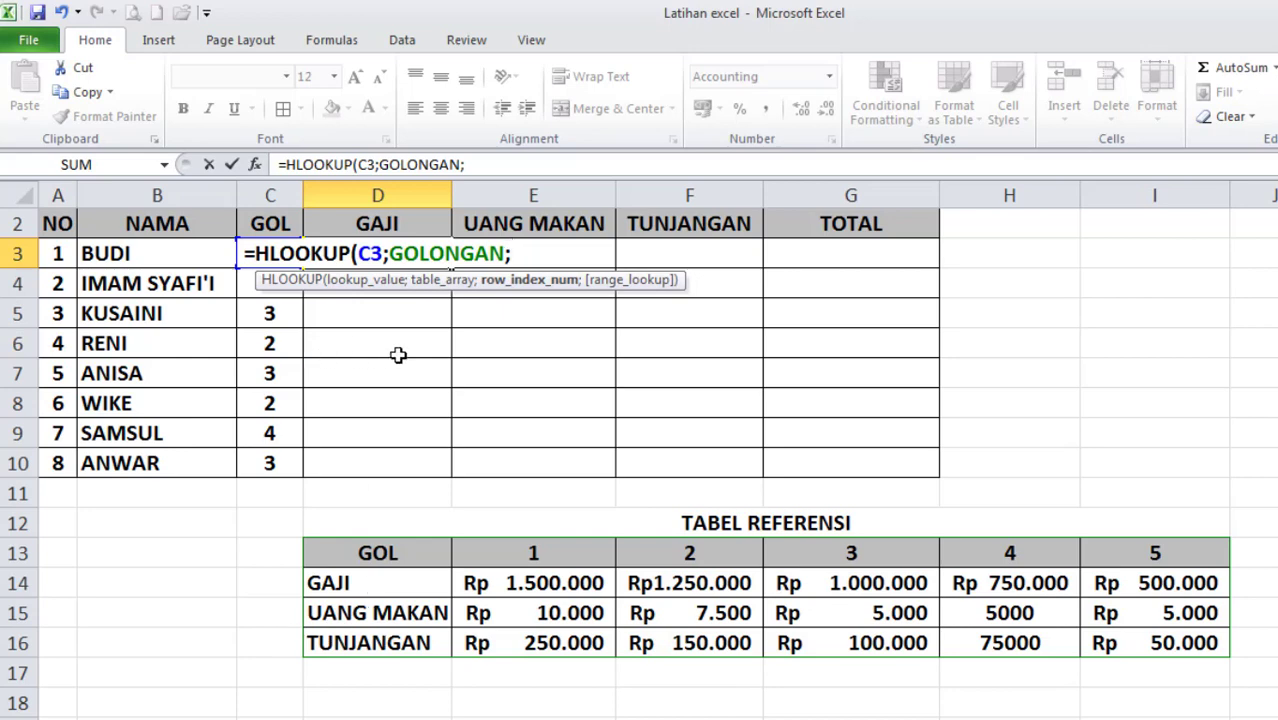
text(2)
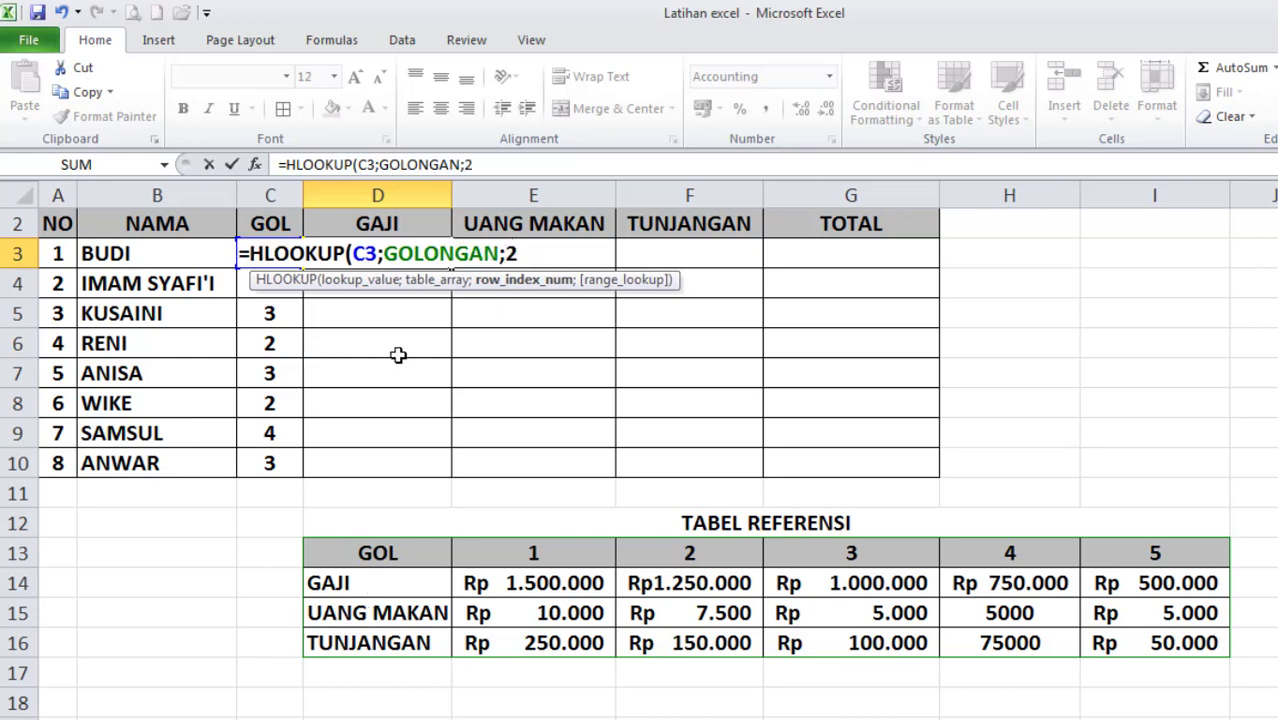
text(;)
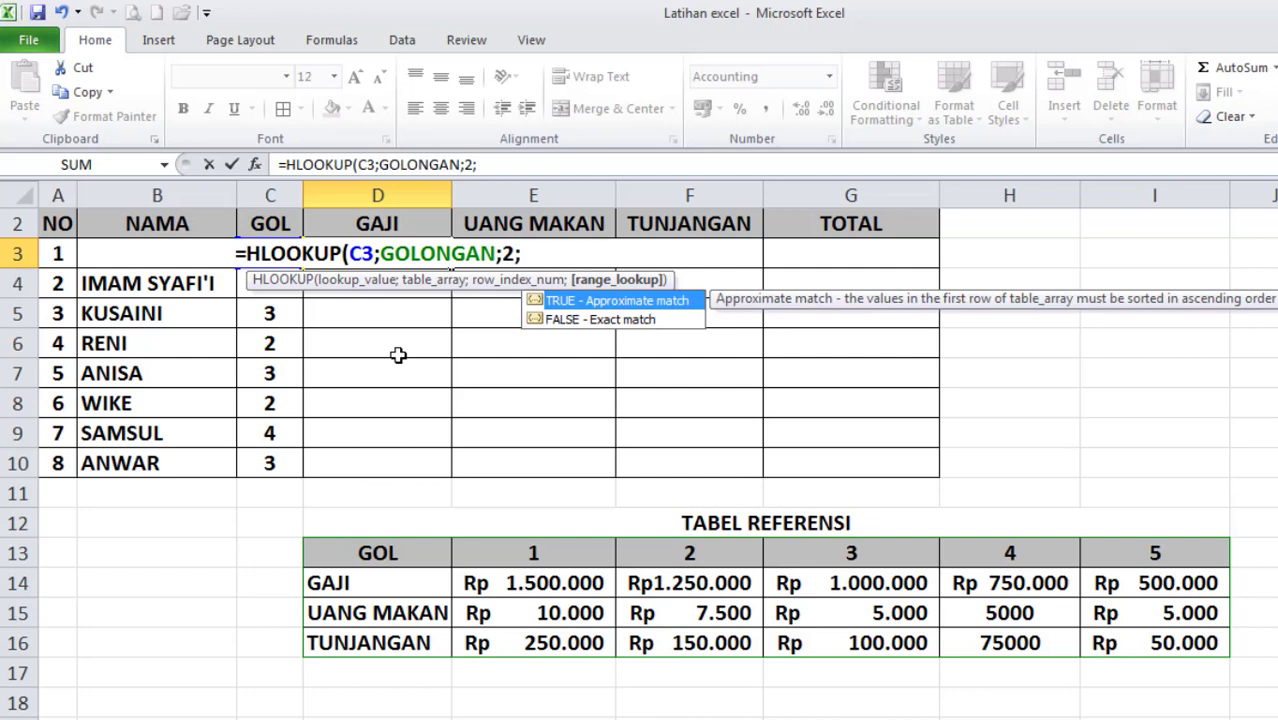
text(FALSE)
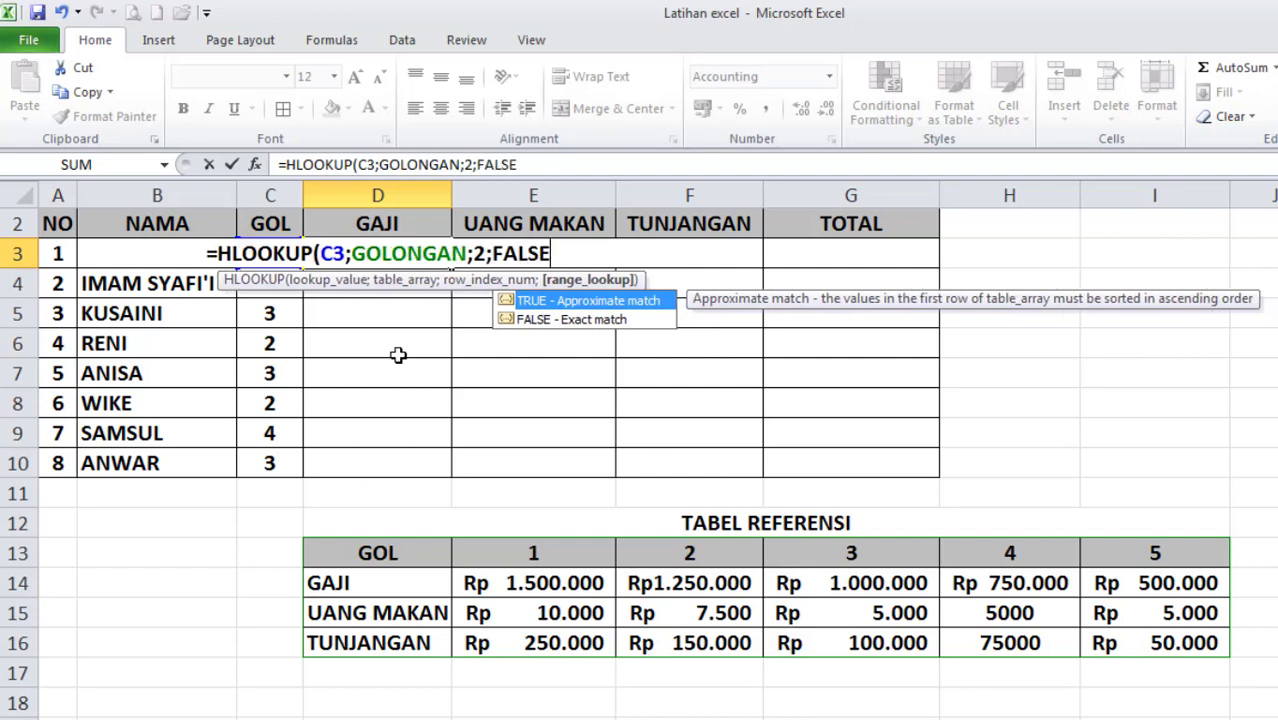
text())
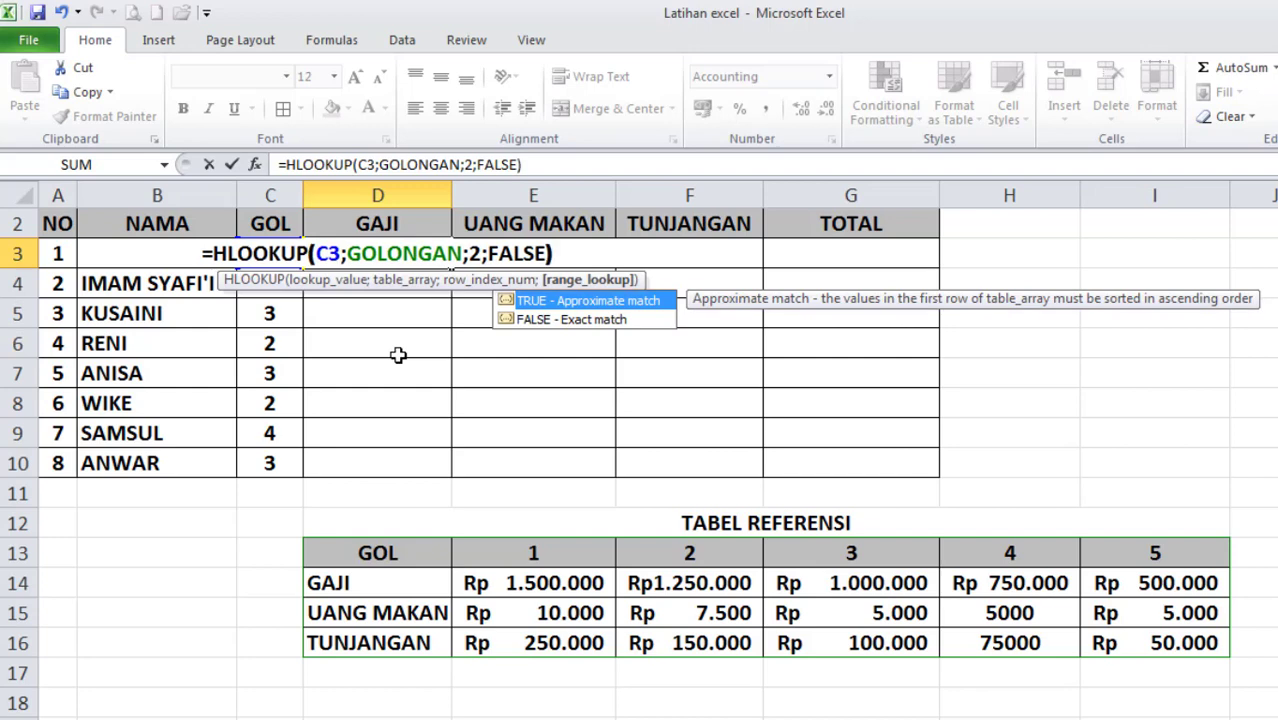
key(Return)
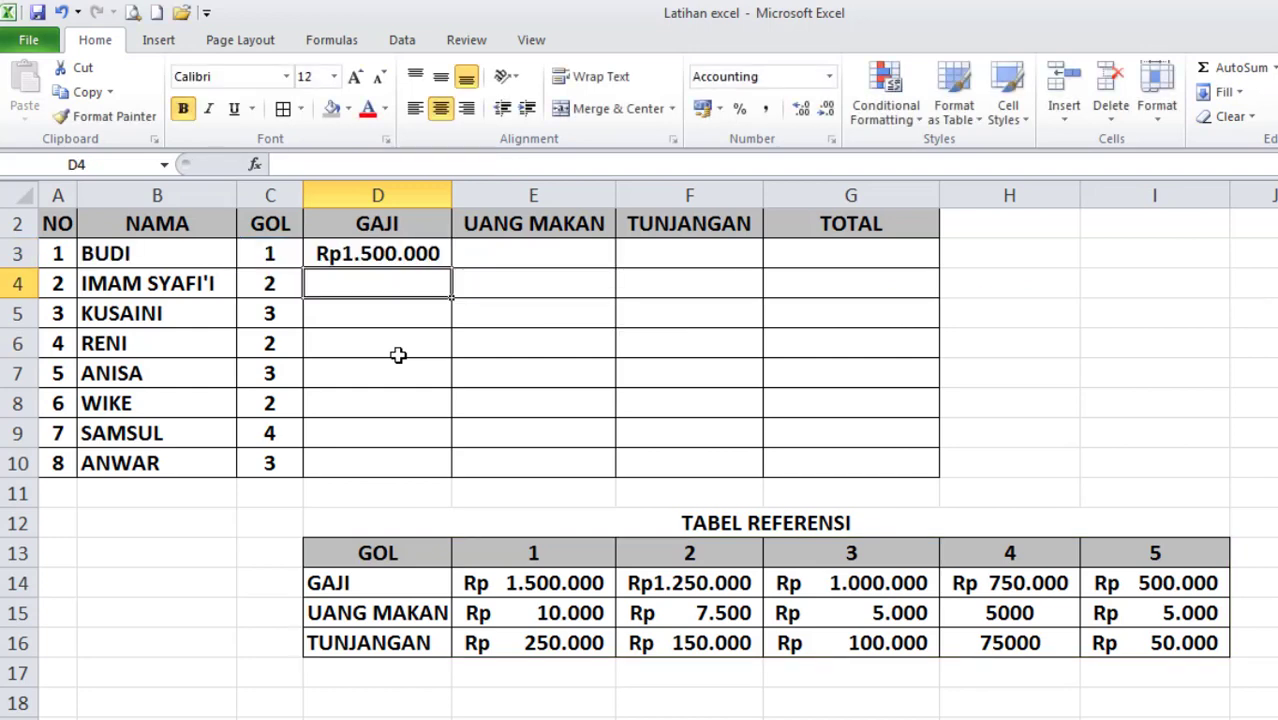
click(422, 252)
drag(451, 267, 436, 470)
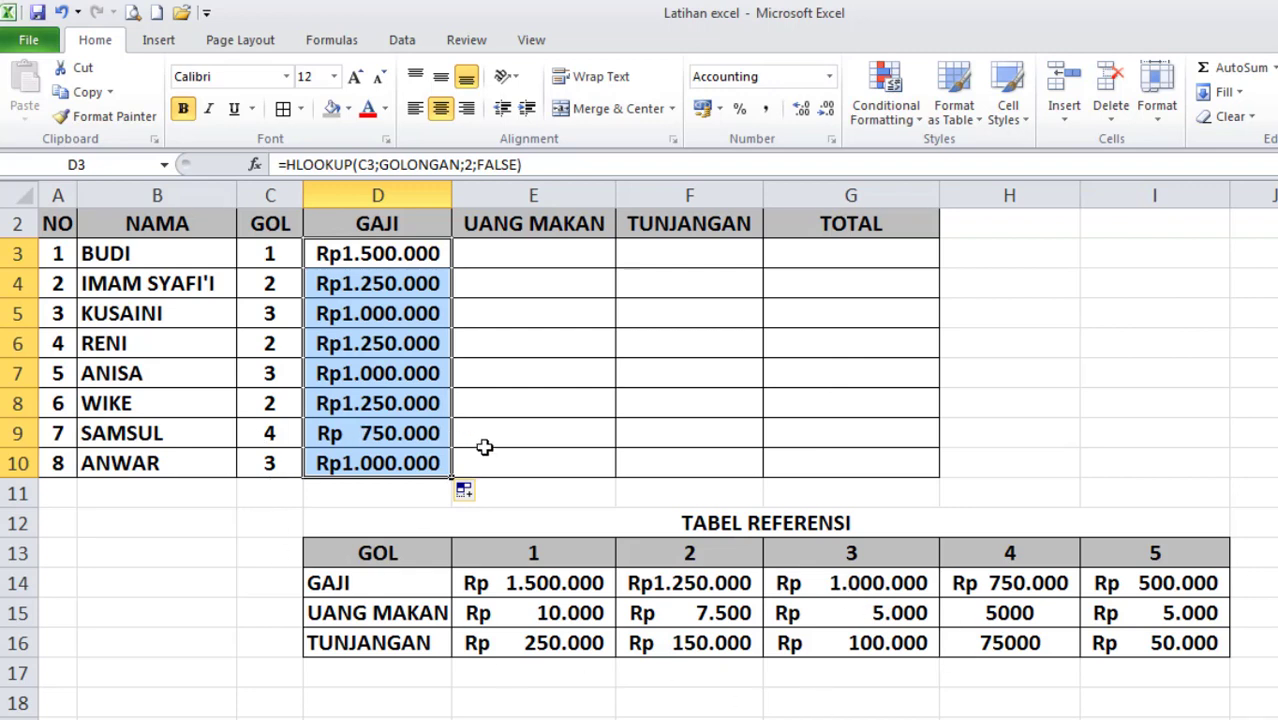
Step: Enter =HLOOKUP(C3;GOLONGAN;3;FALSE) in E3 for the UANG MAKAN column and fill it down to E10
click(545, 258)
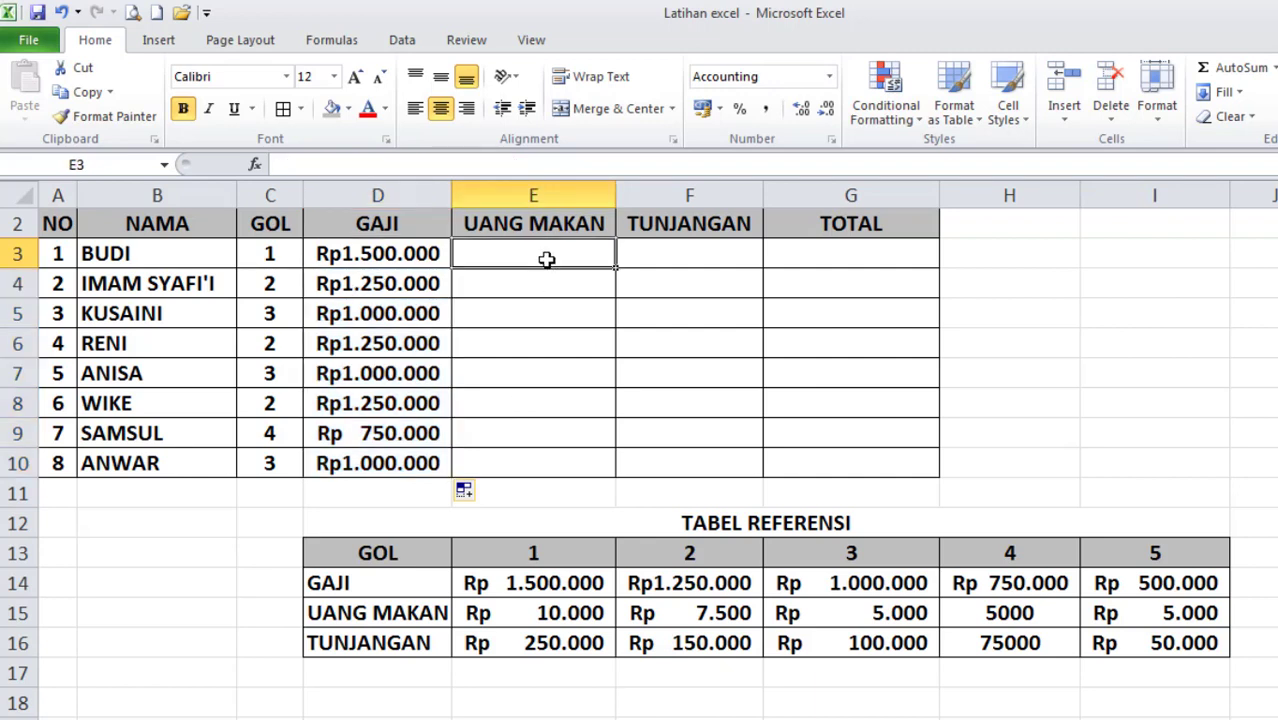
text(=H)
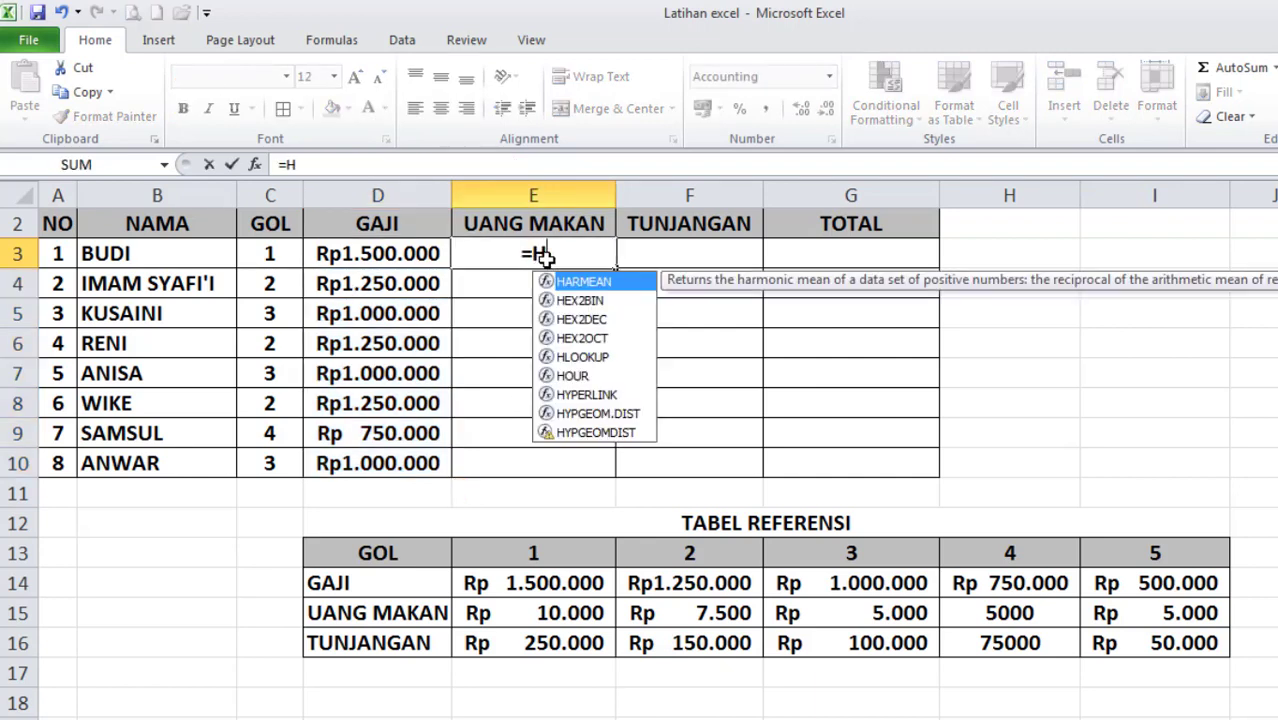
text(LOOKUP)
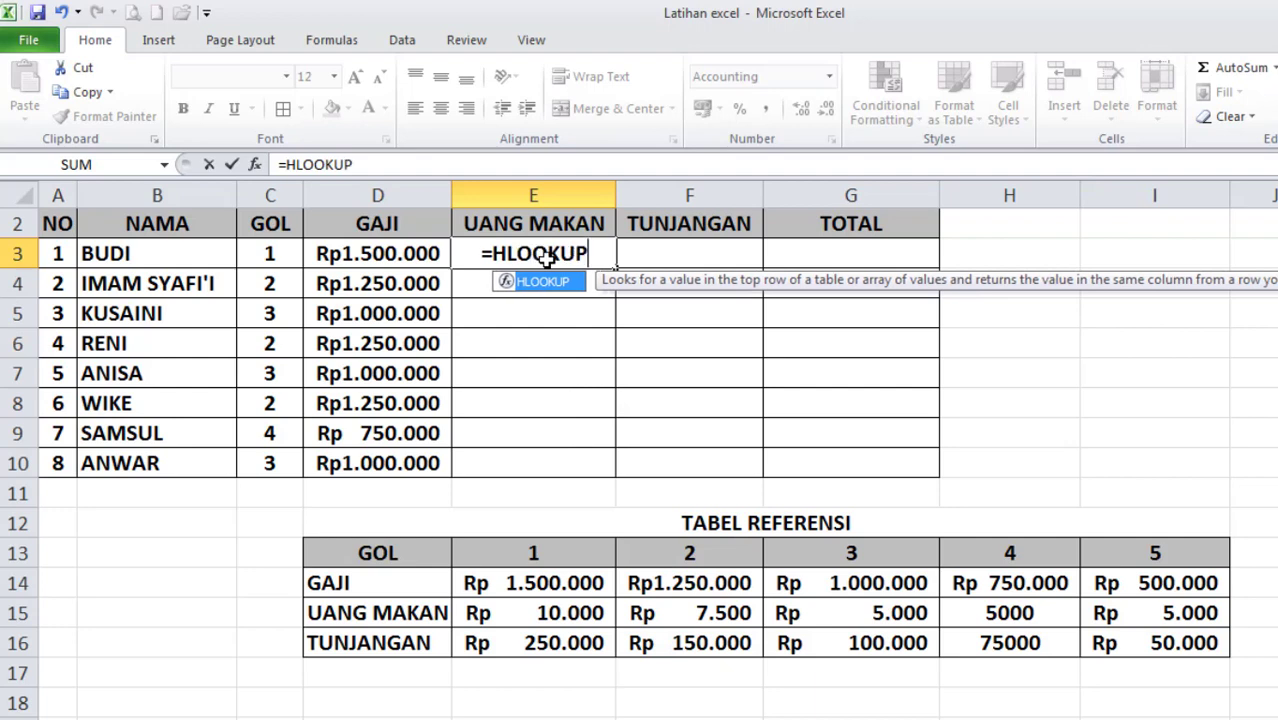
text(()
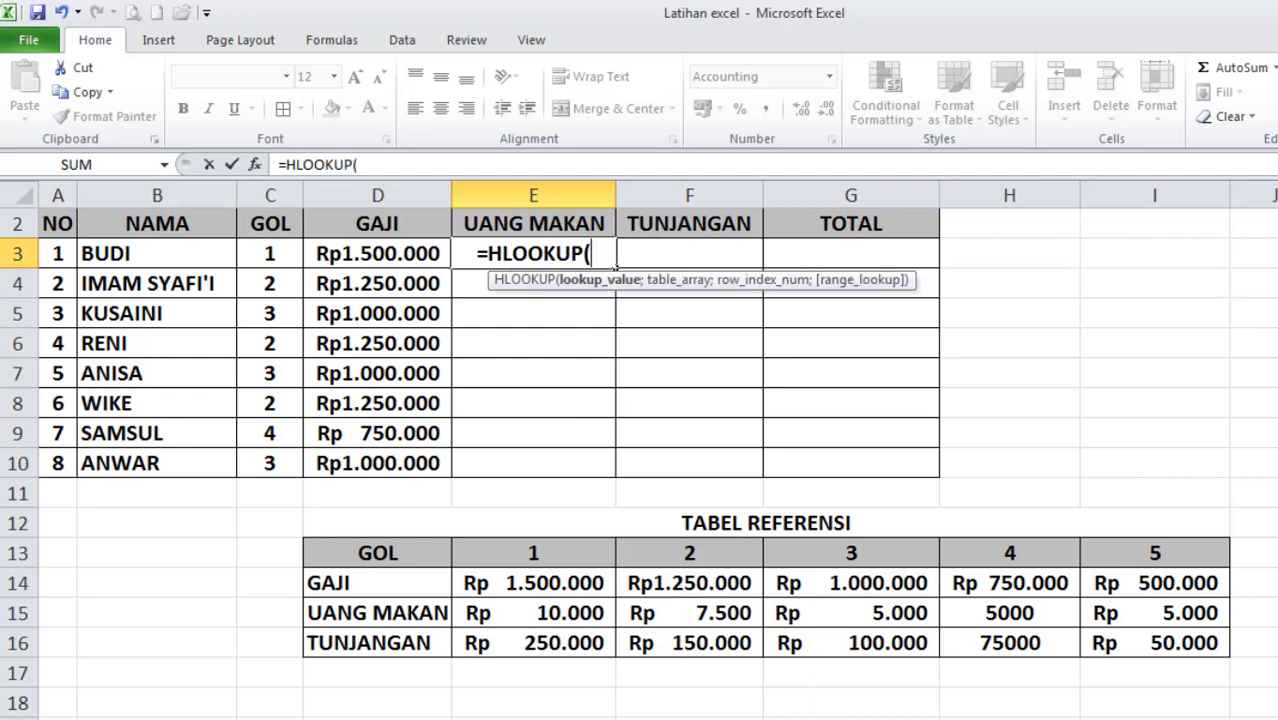
click(272, 256)
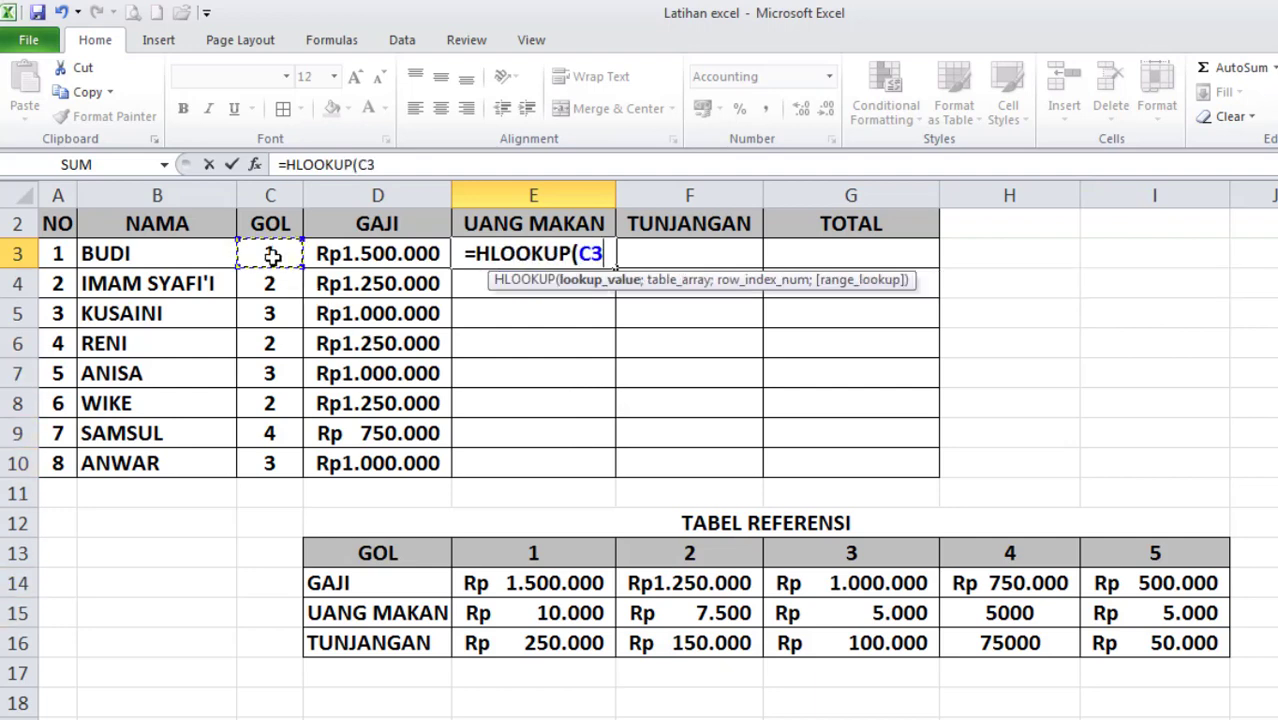
text(;G)
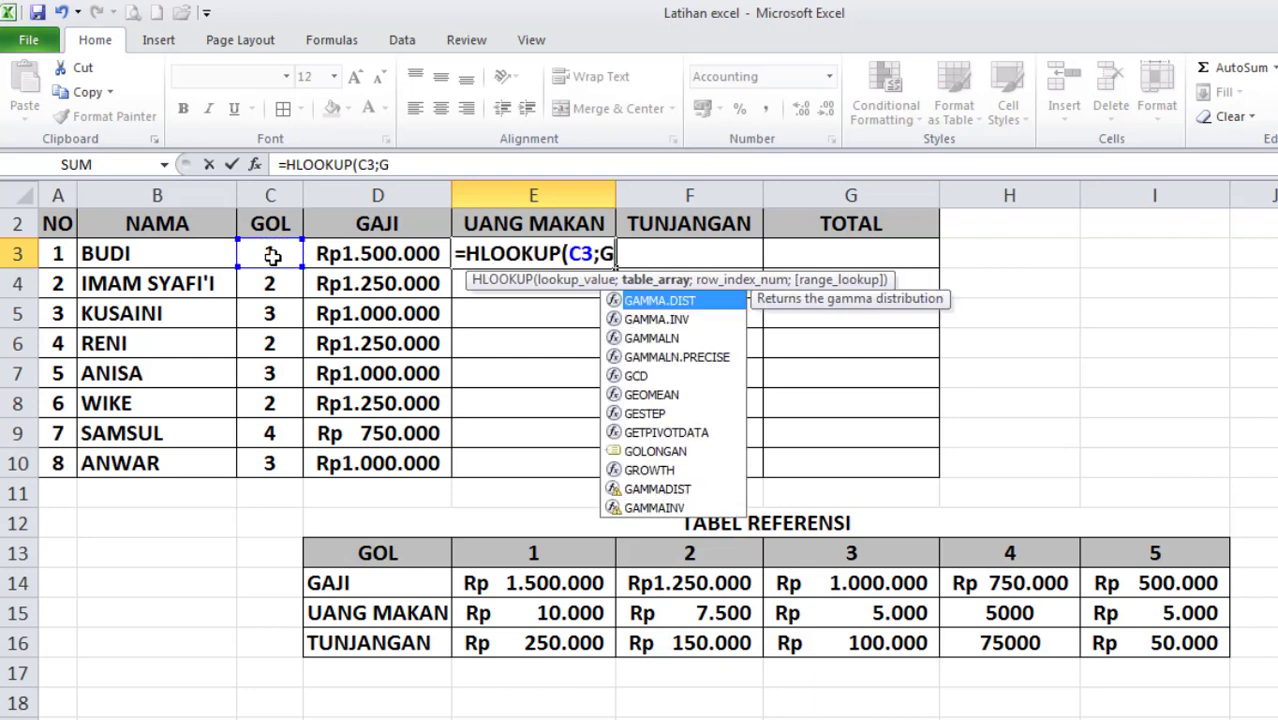
text(OLONGAN)
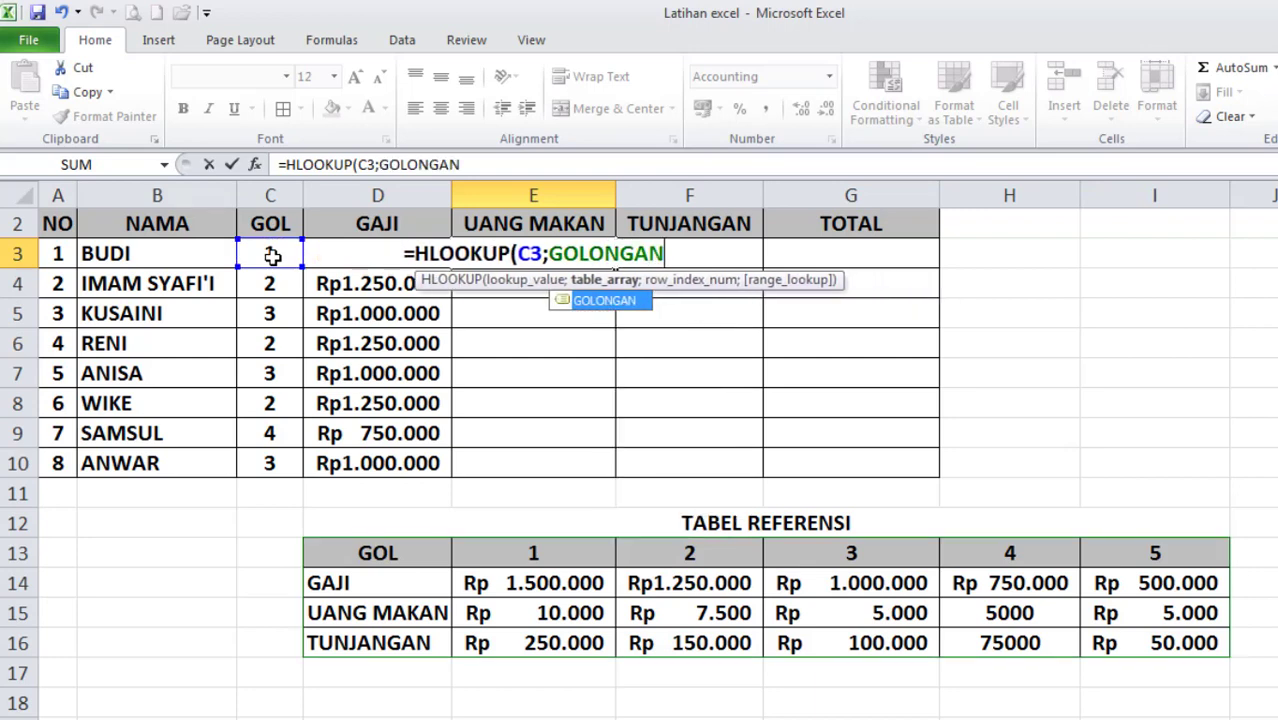
text(;)
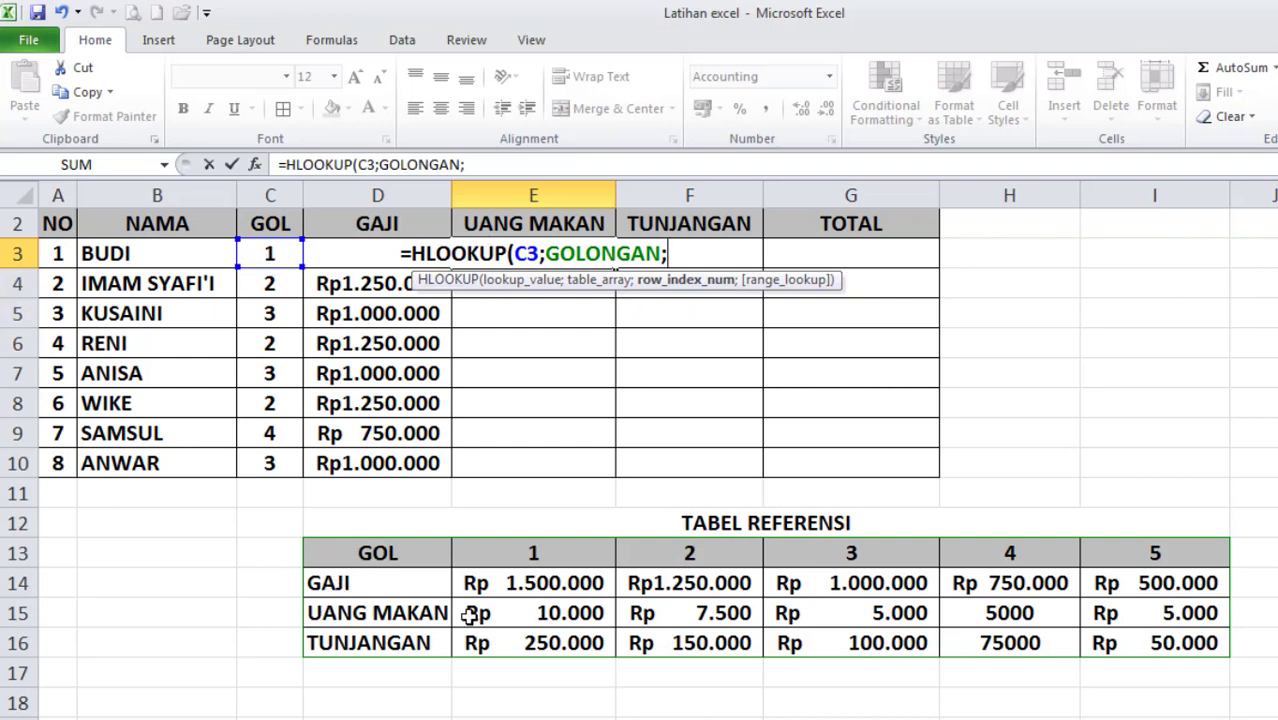
text(3)
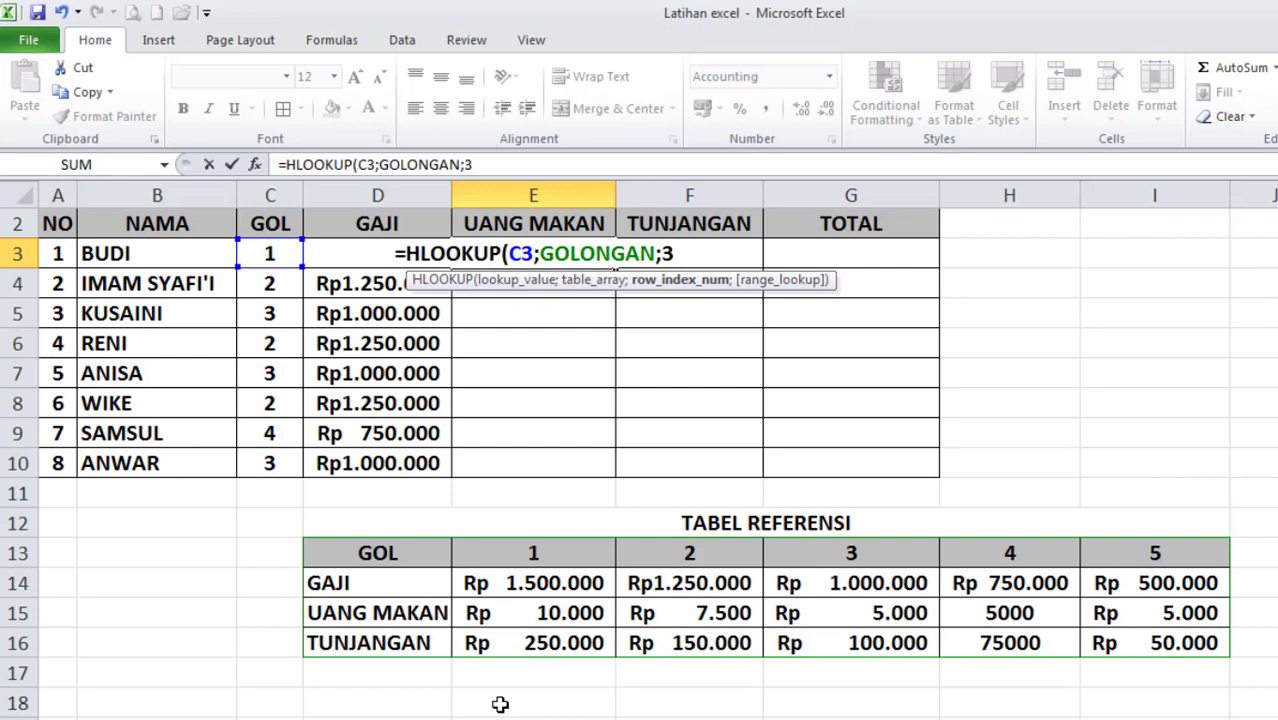
text(;FALS)
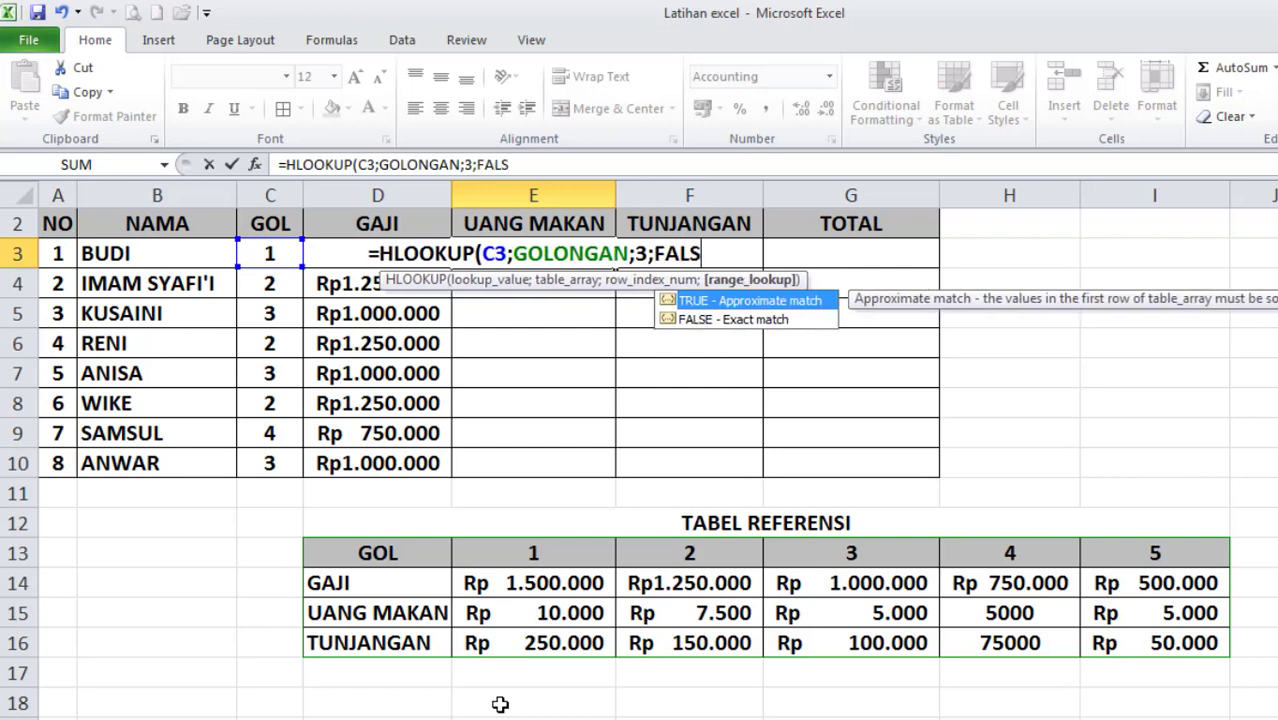
text(E))
key(Return)
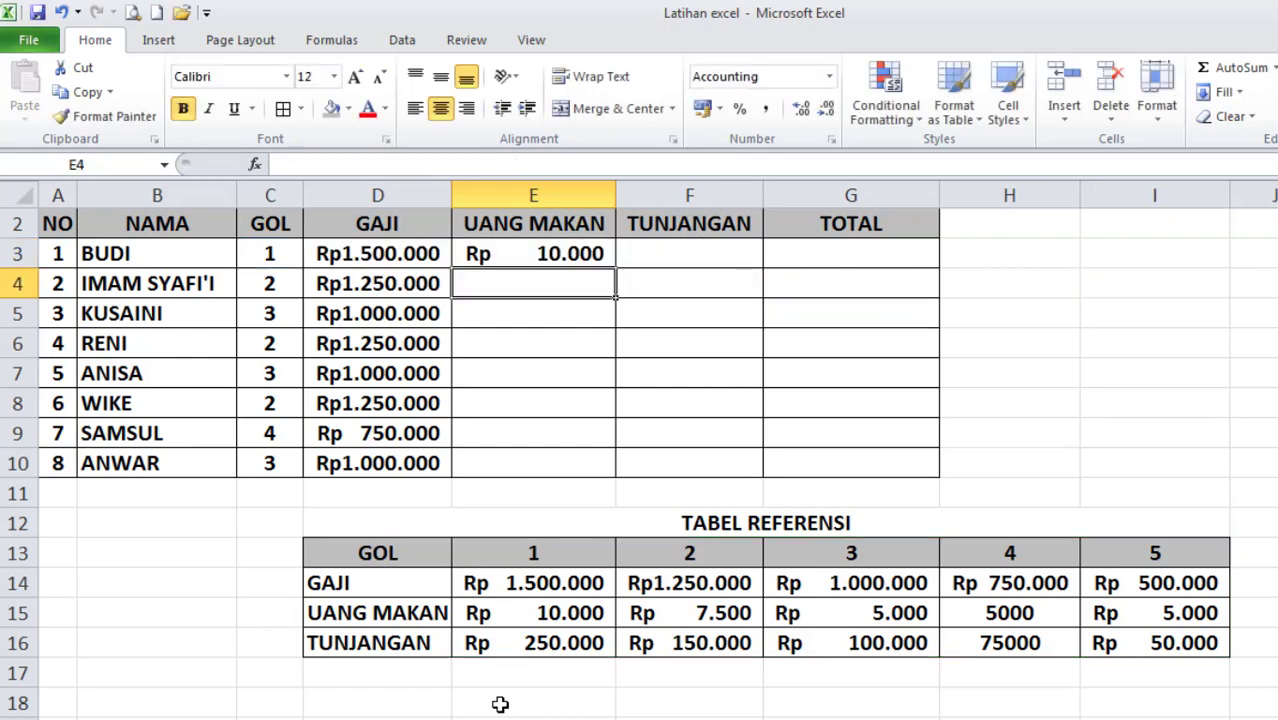
click(565, 262)
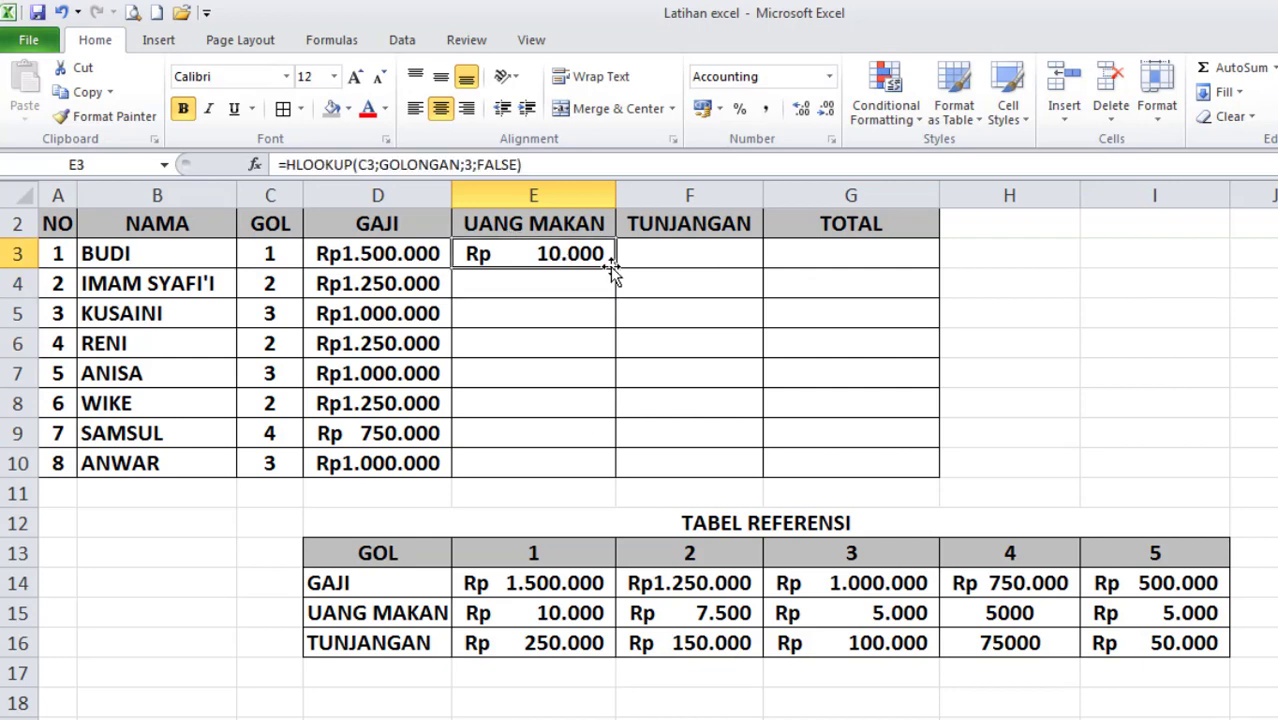
drag(614, 268, 622, 476)
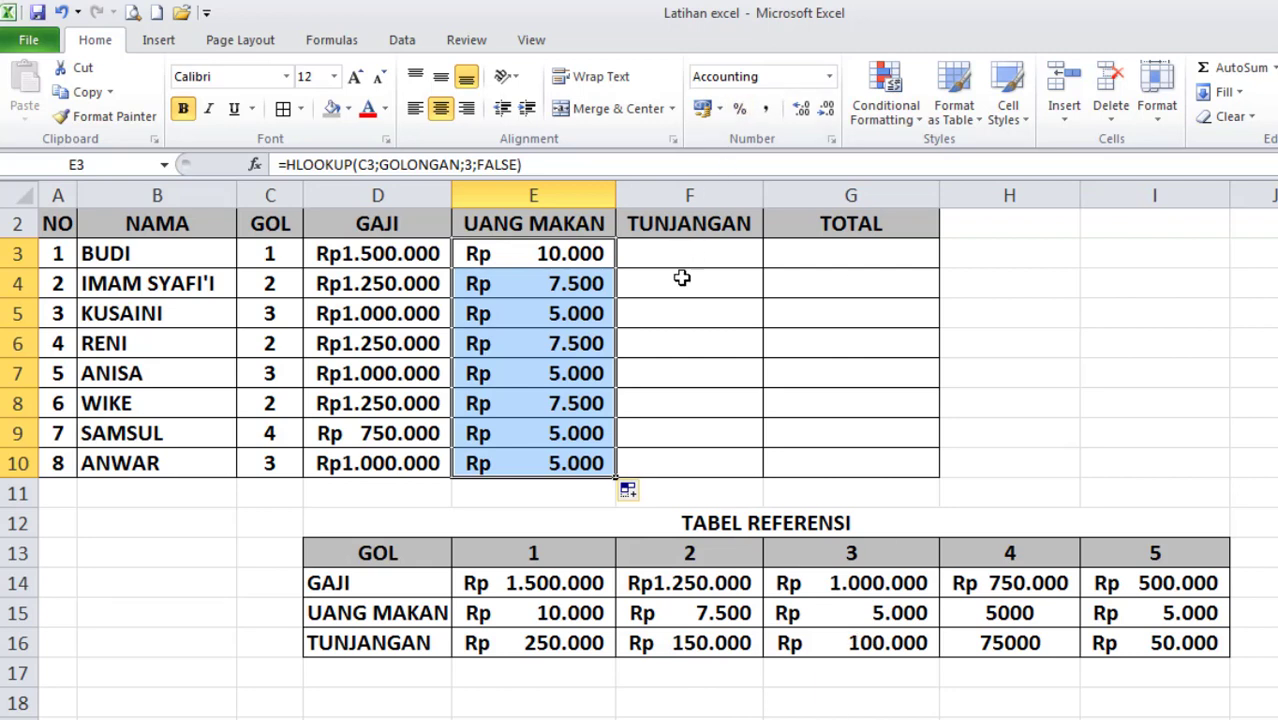
Step: Enter =HLOOKUP(C3;GOLONGAN;4;FALSE) in F3 for the TUNJANGAN column and fill it down to F10
click(692, 259)
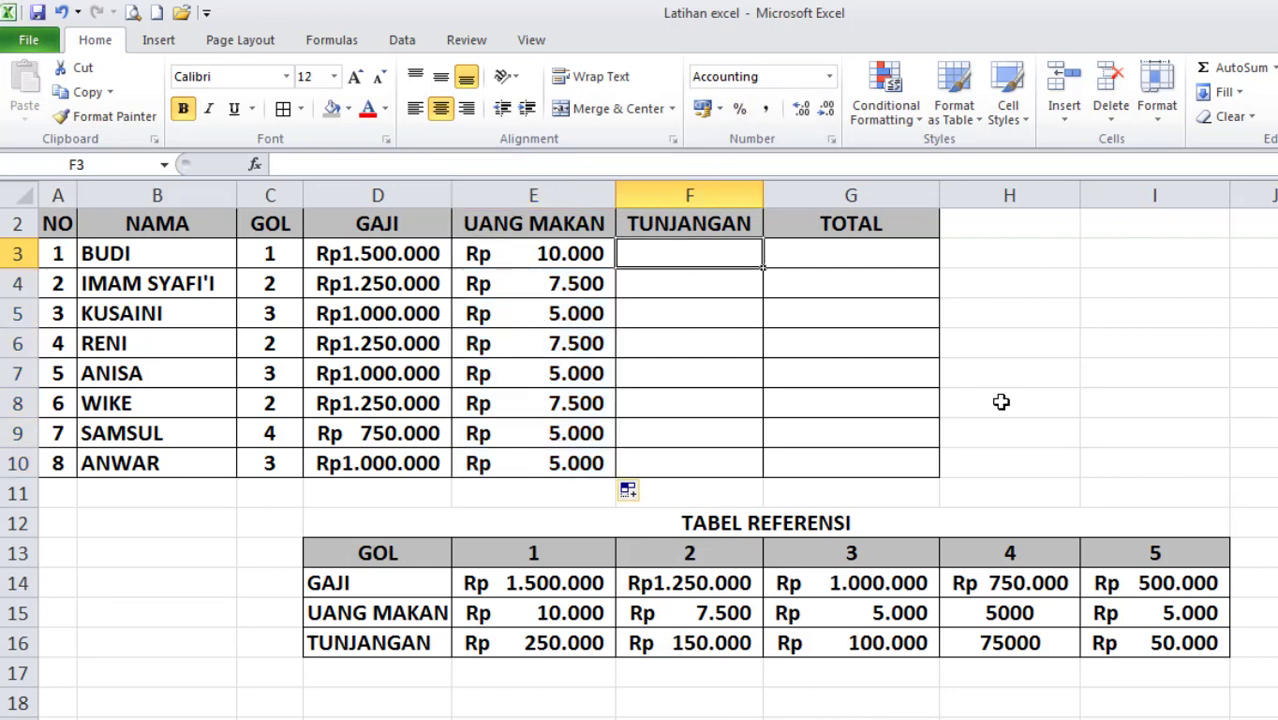
text(=HLOO)
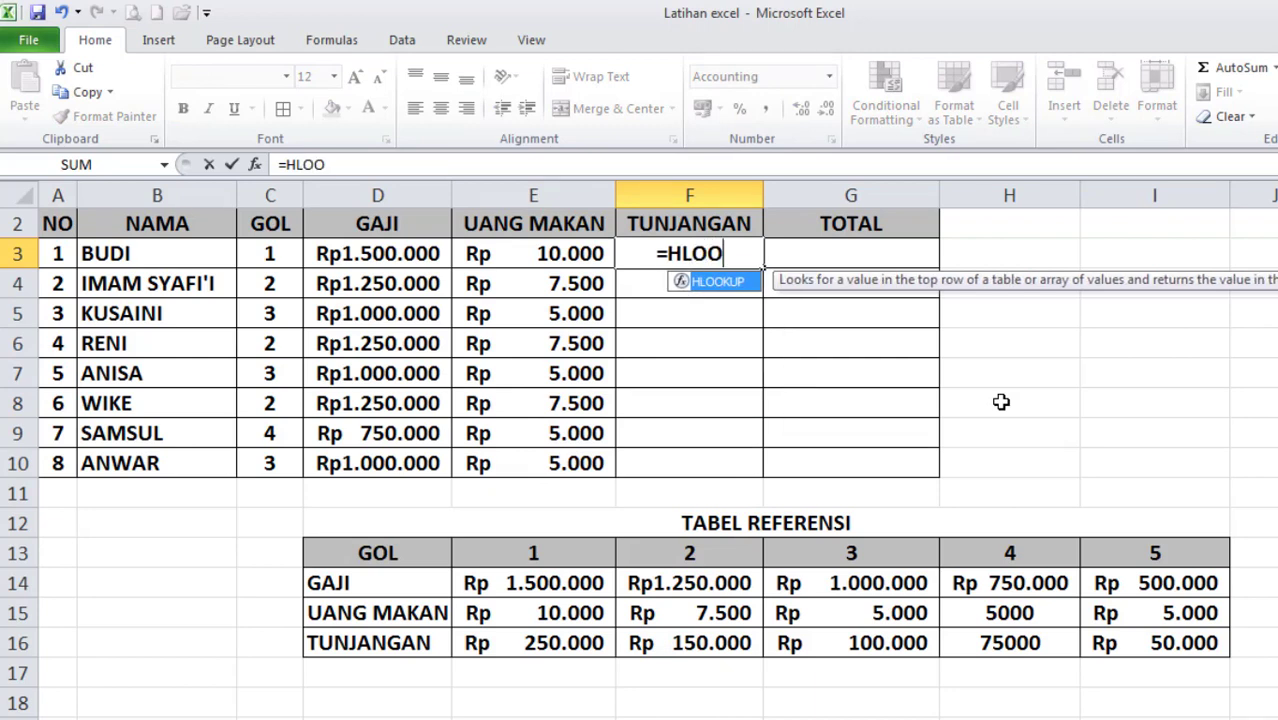
text(KUP)
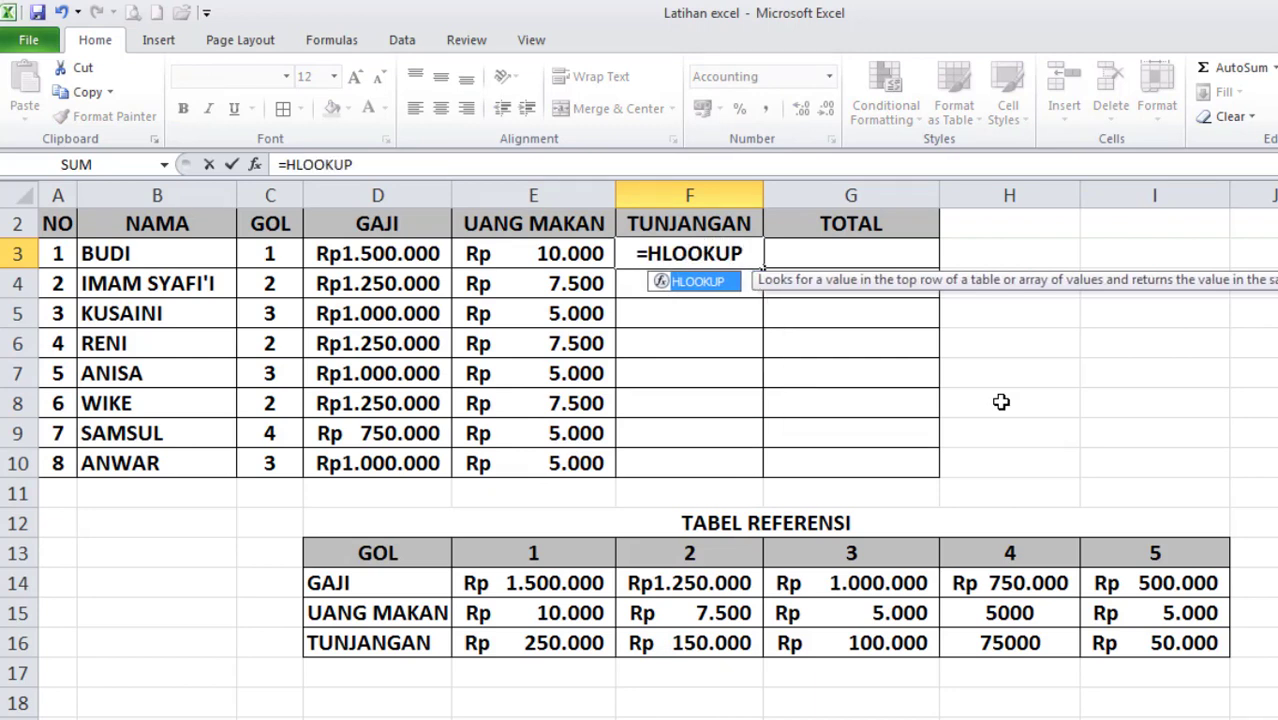
text(()
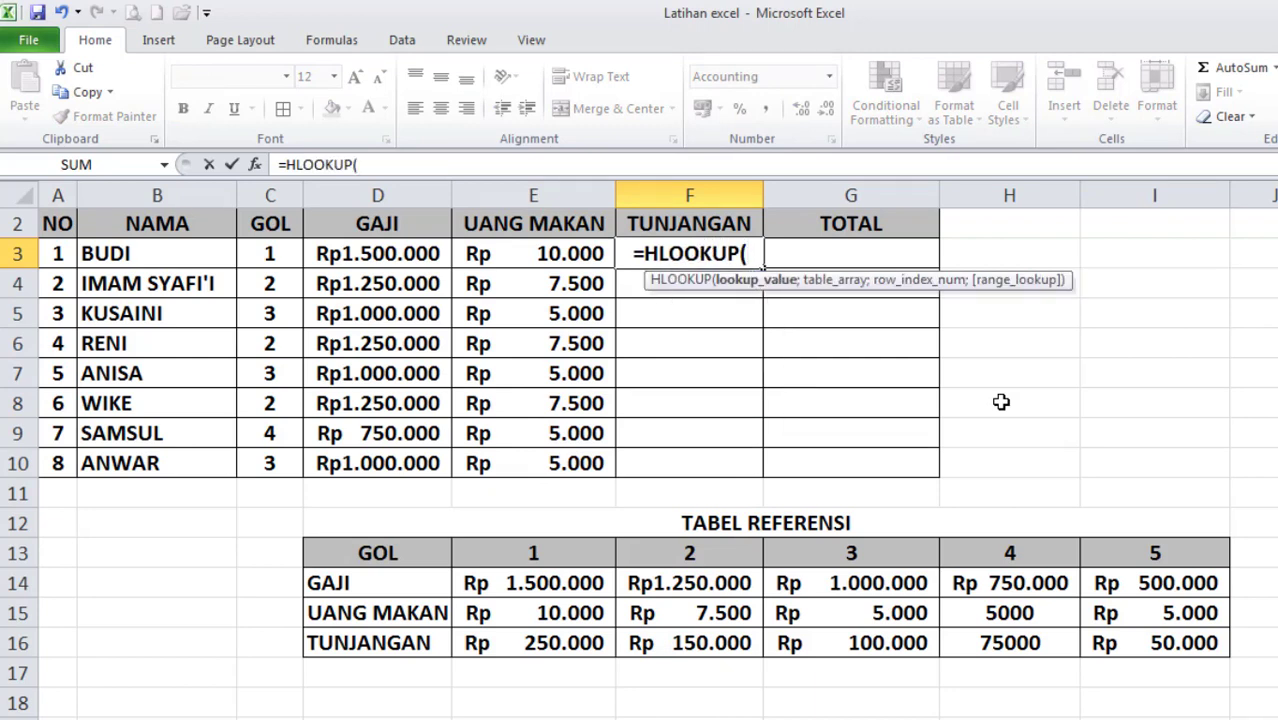
click(265, 254)
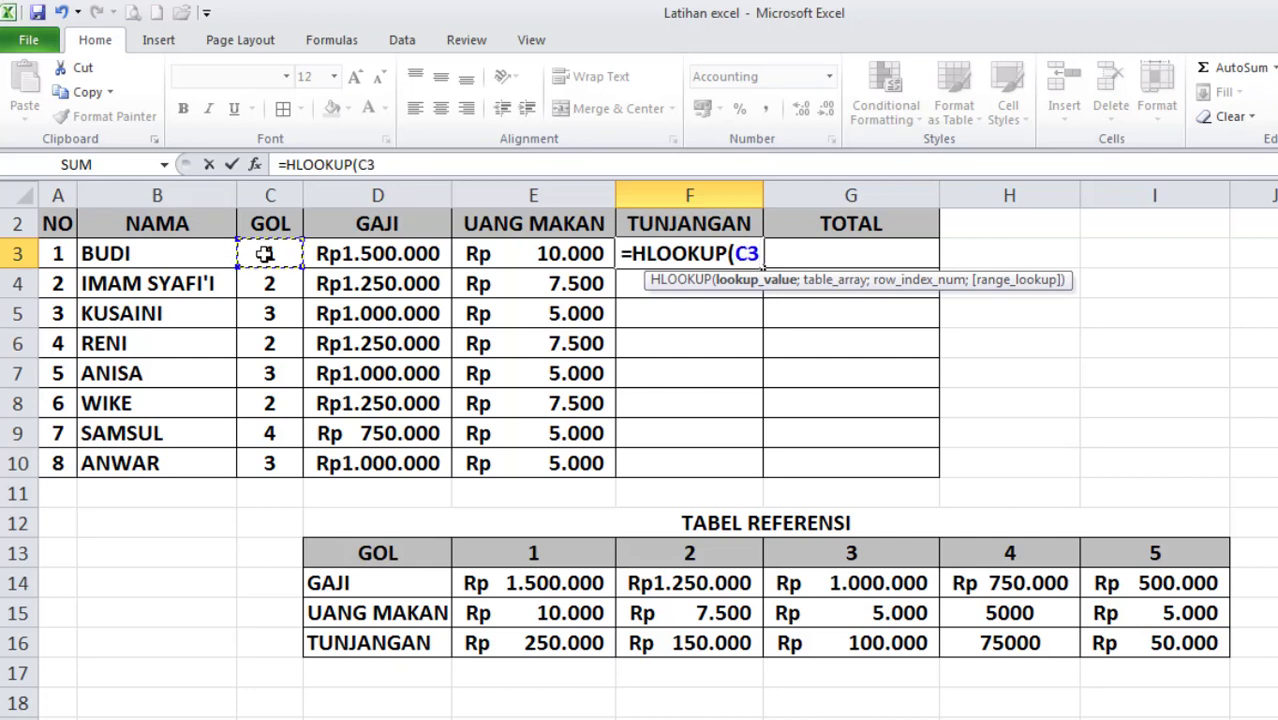
text(;GOLO)
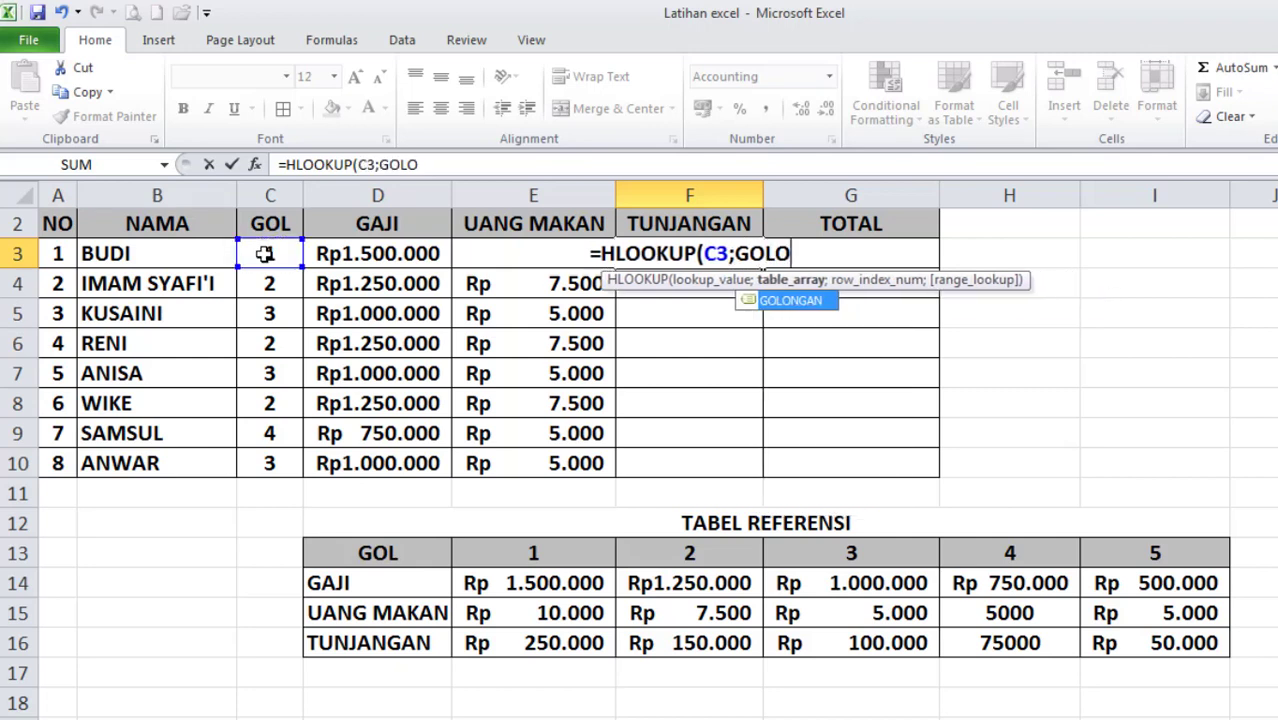
text(NGAN;)
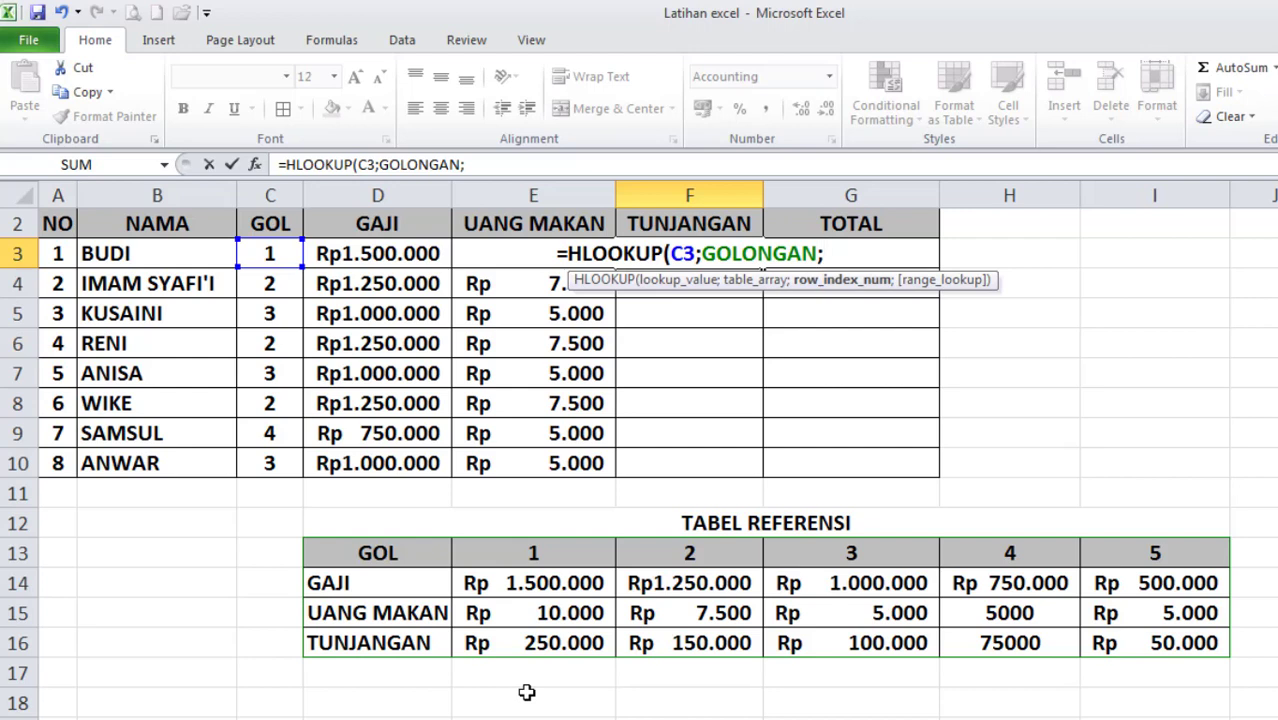
text(4;FALSE)
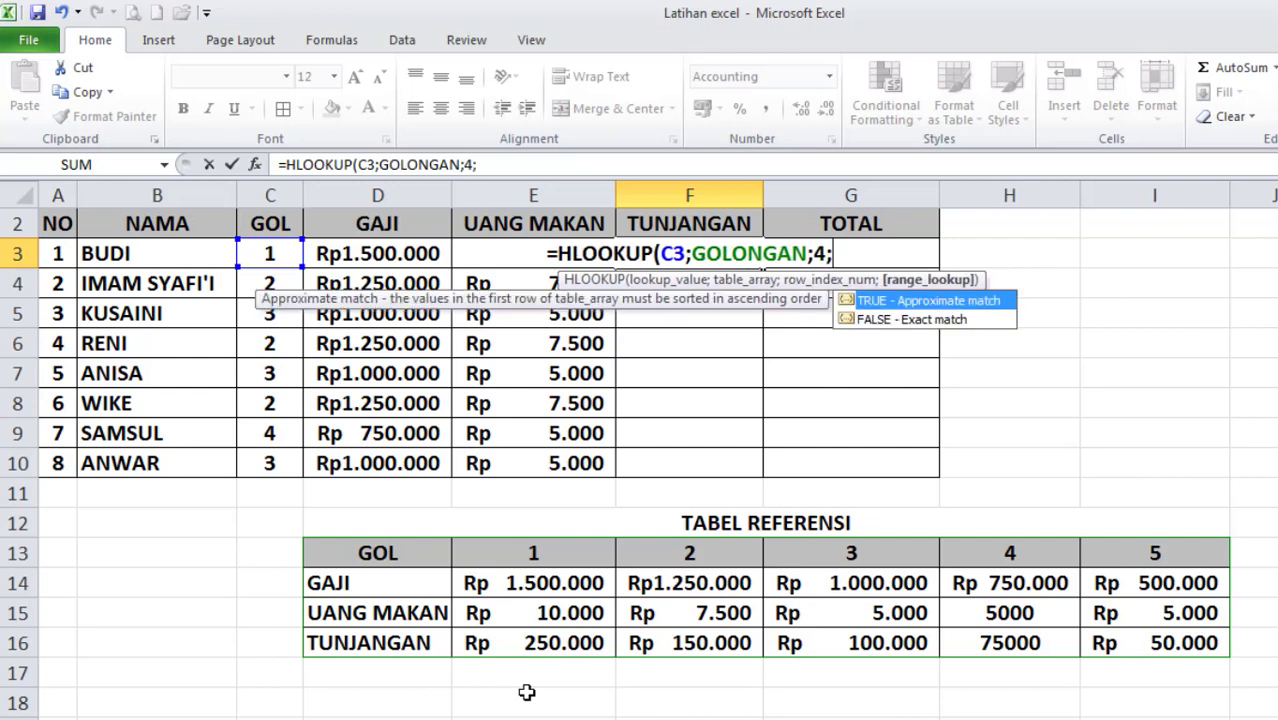
text())
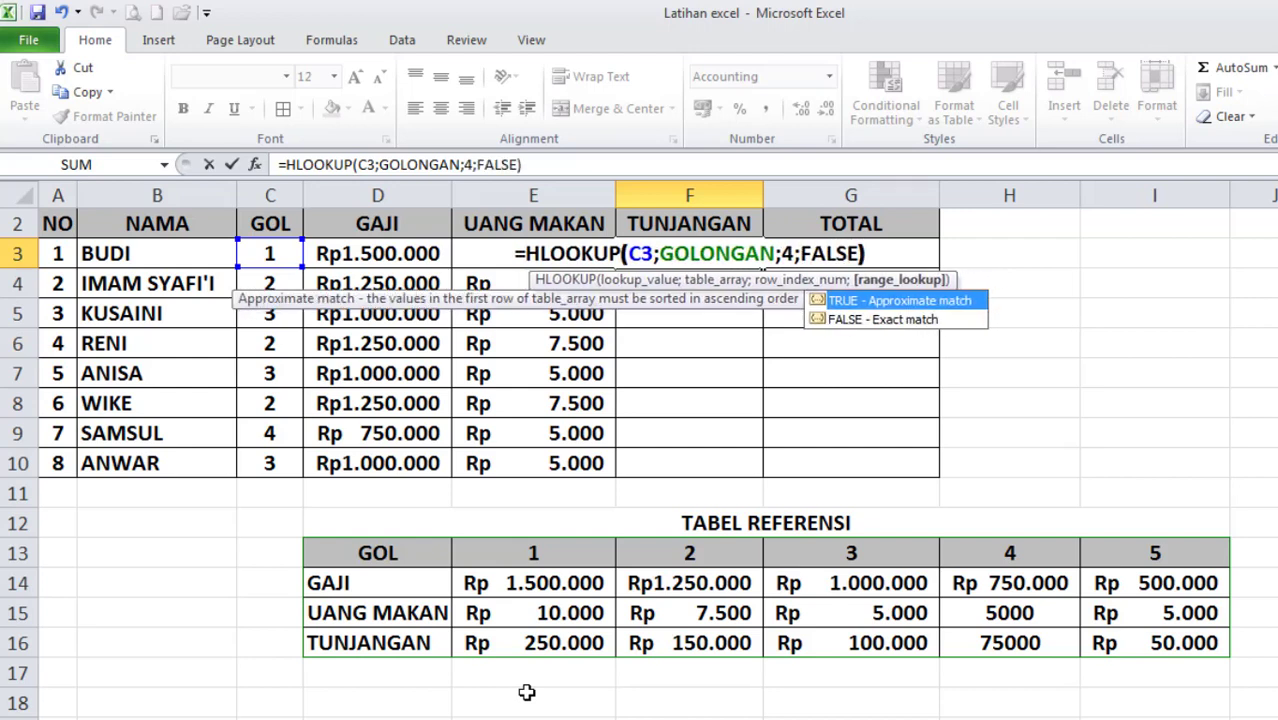
key(Return)
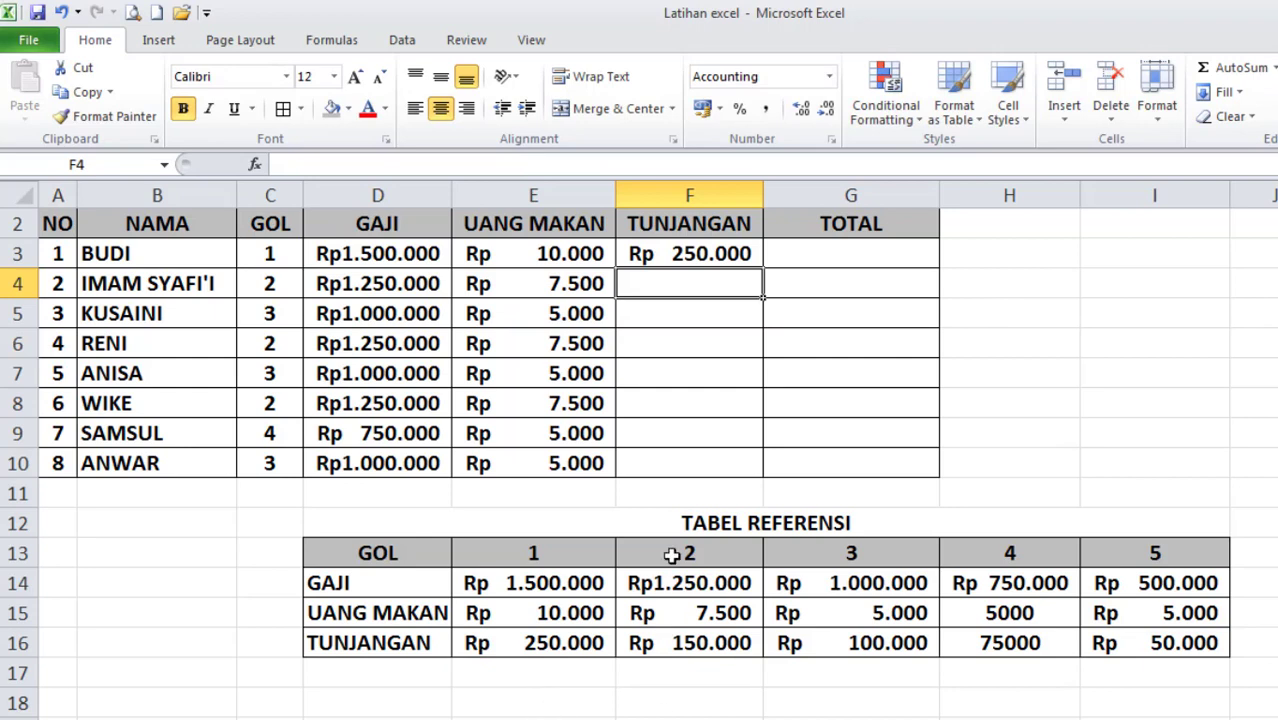
click(698, 256)
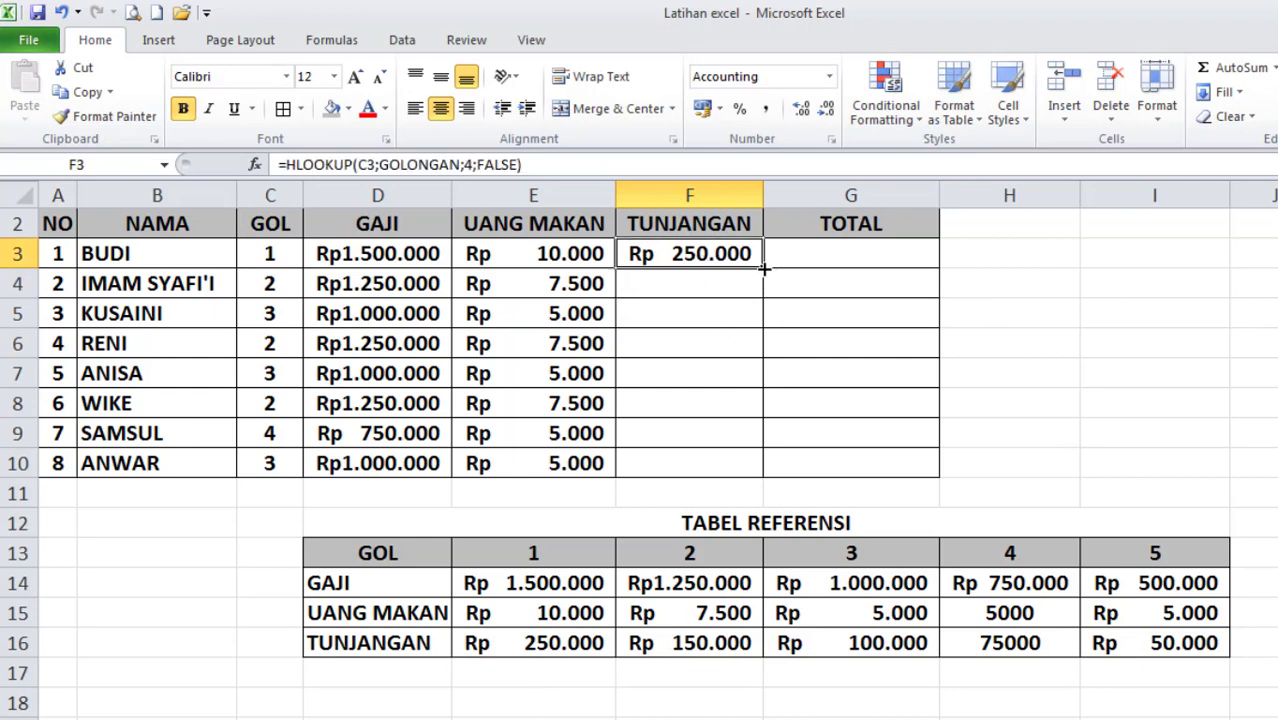
drag(763, 266, 760, 470)
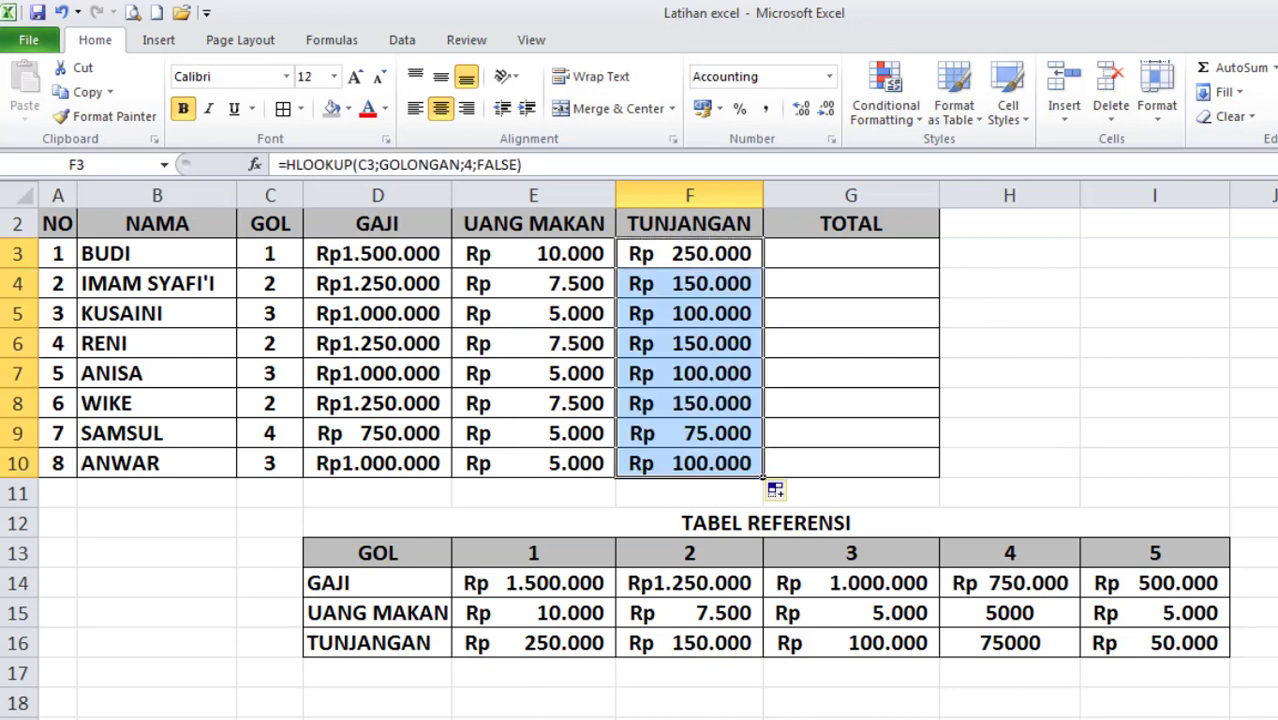
Step: Enter =SUM(D3:F3) in G3 for the TOTAL column using AutoSum and fill it down to G10
click(870, 258)
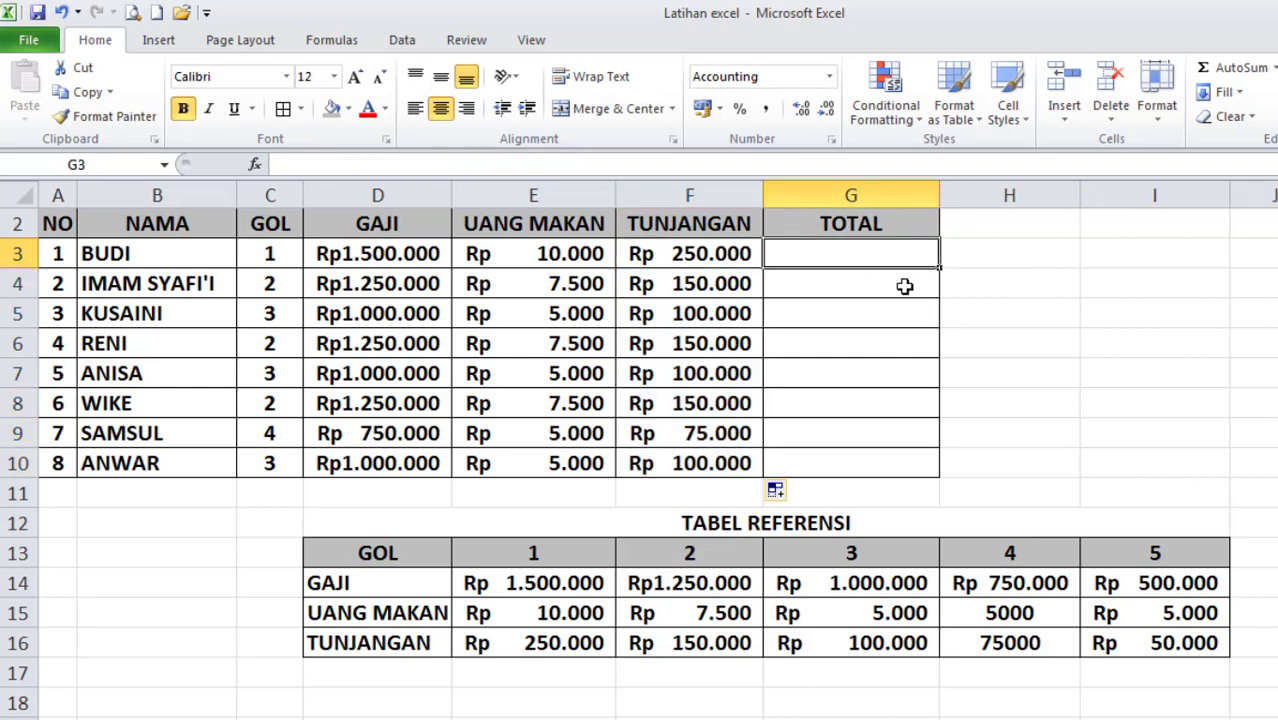
click(1240, 68)
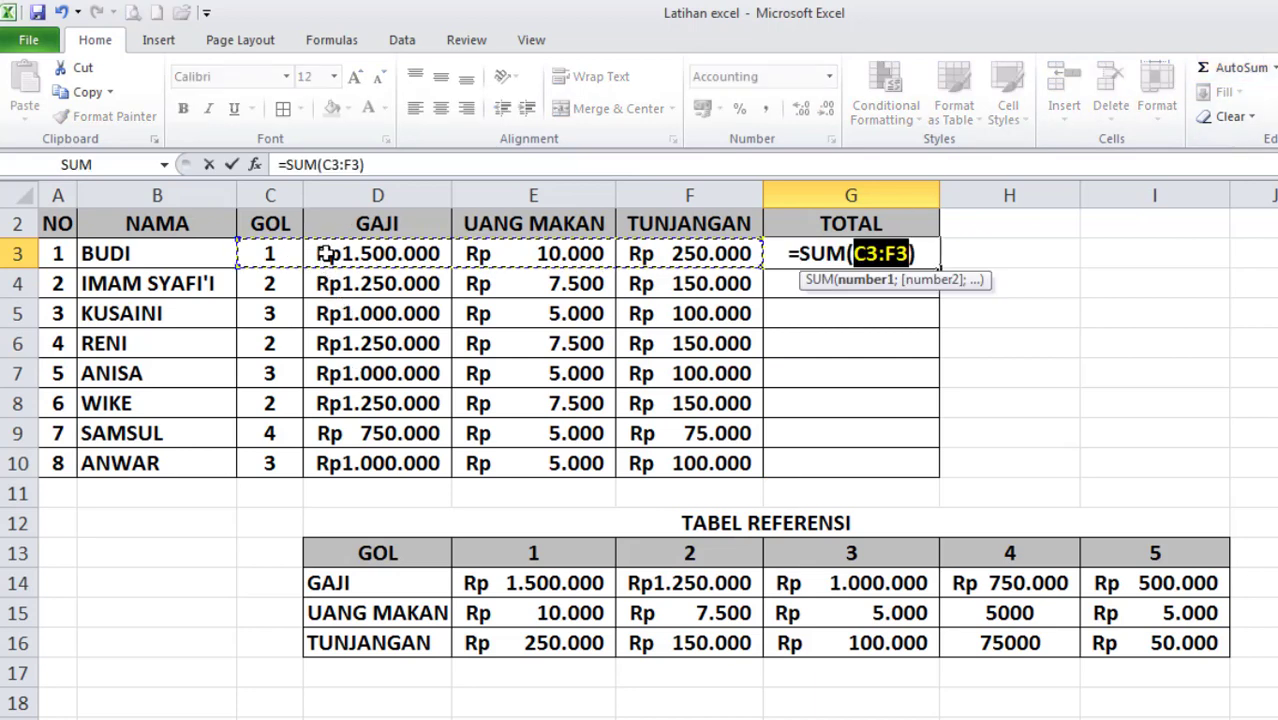
drag(320, 254, 685, 254)
key(Return)
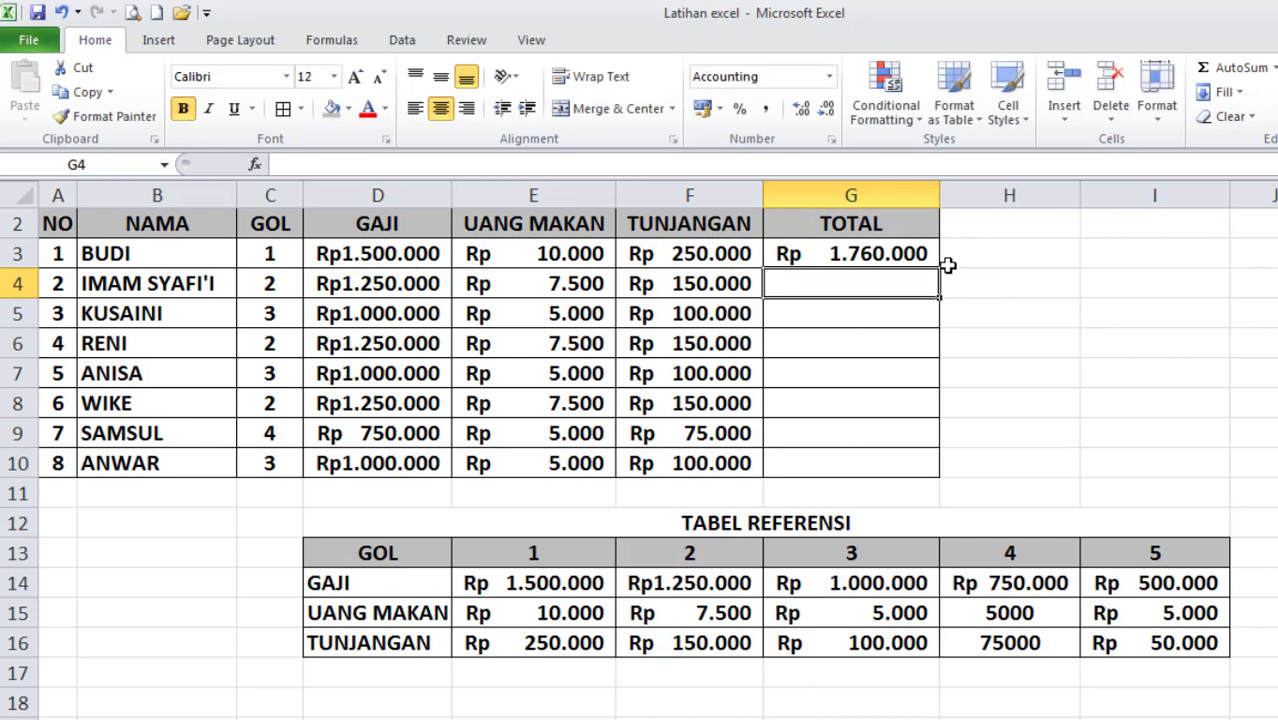
click(920, 257)
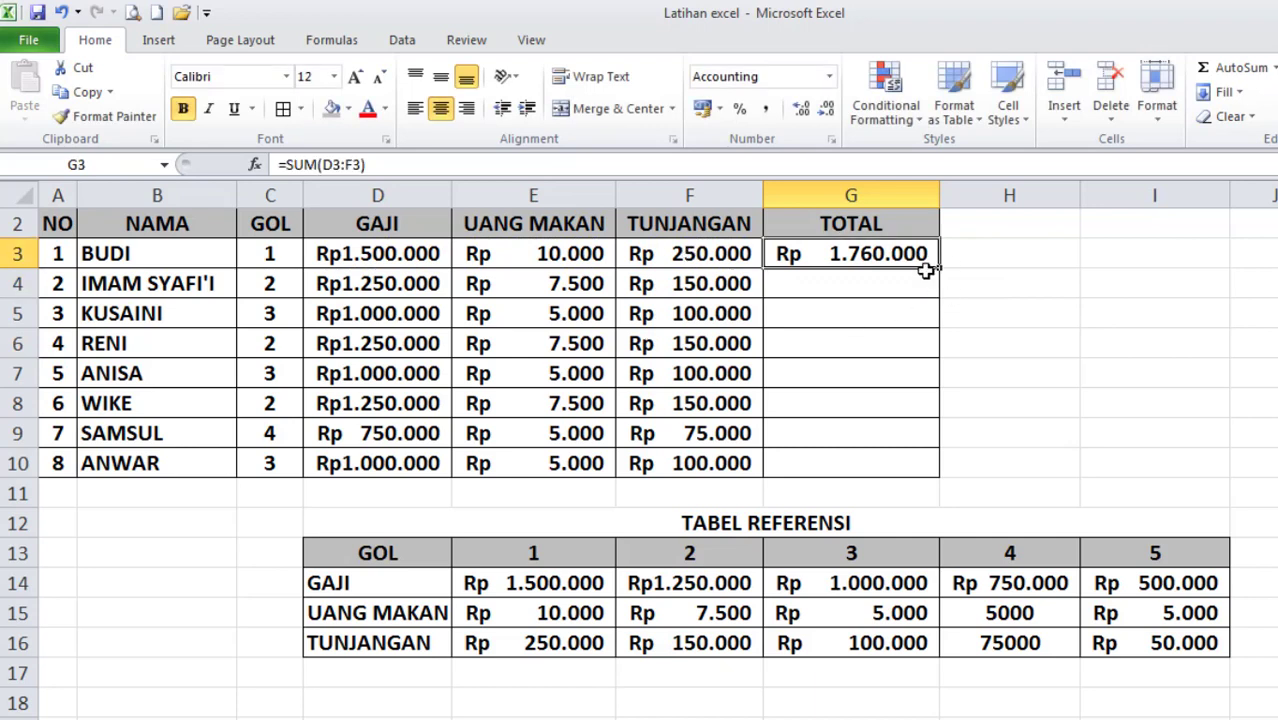
drag(940, 265, 940, 478)
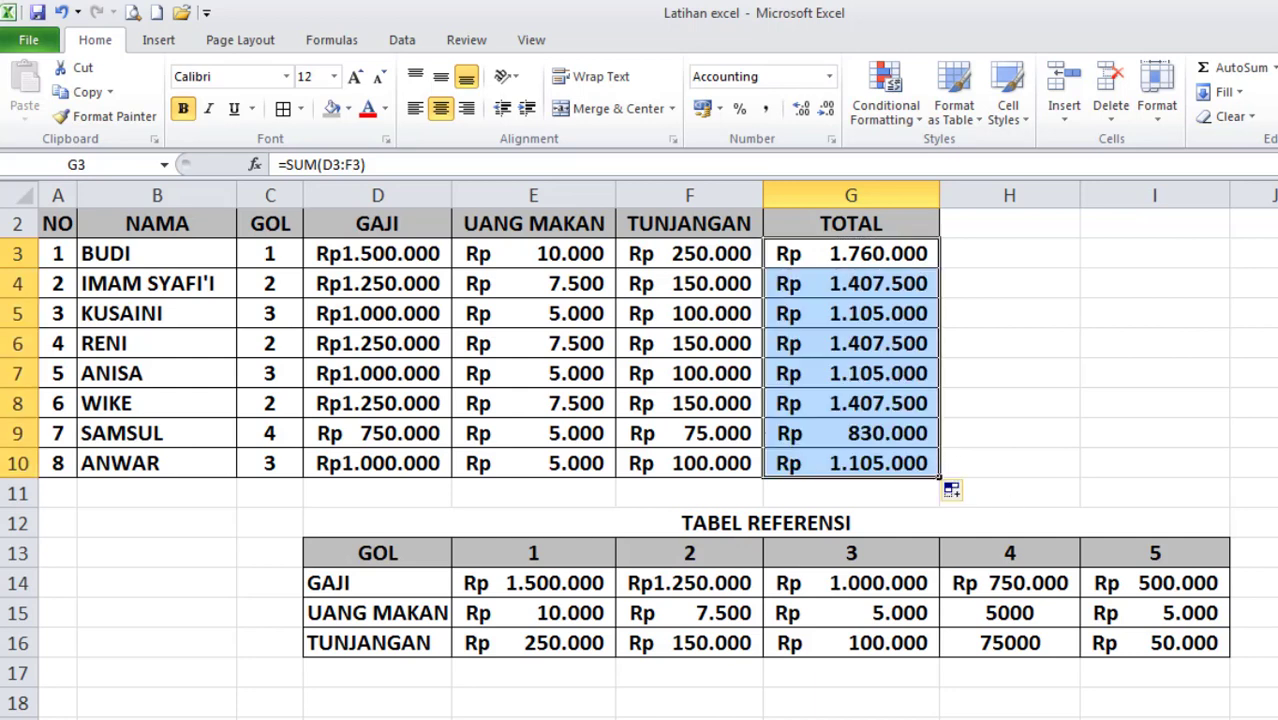